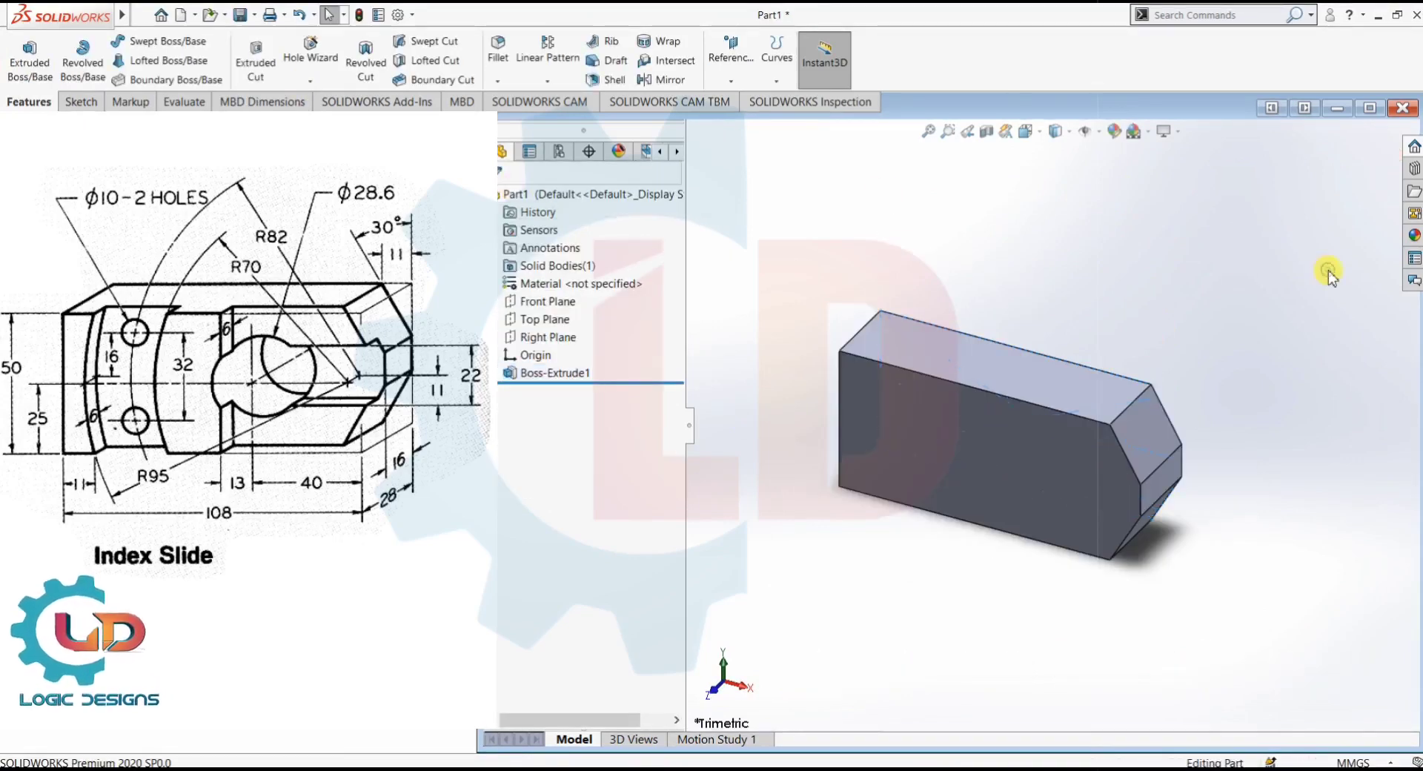
- Start a new sketch on the large front face of the extruded block and view it face-on
middle_click_drag(1260, 571, 1226, 567)
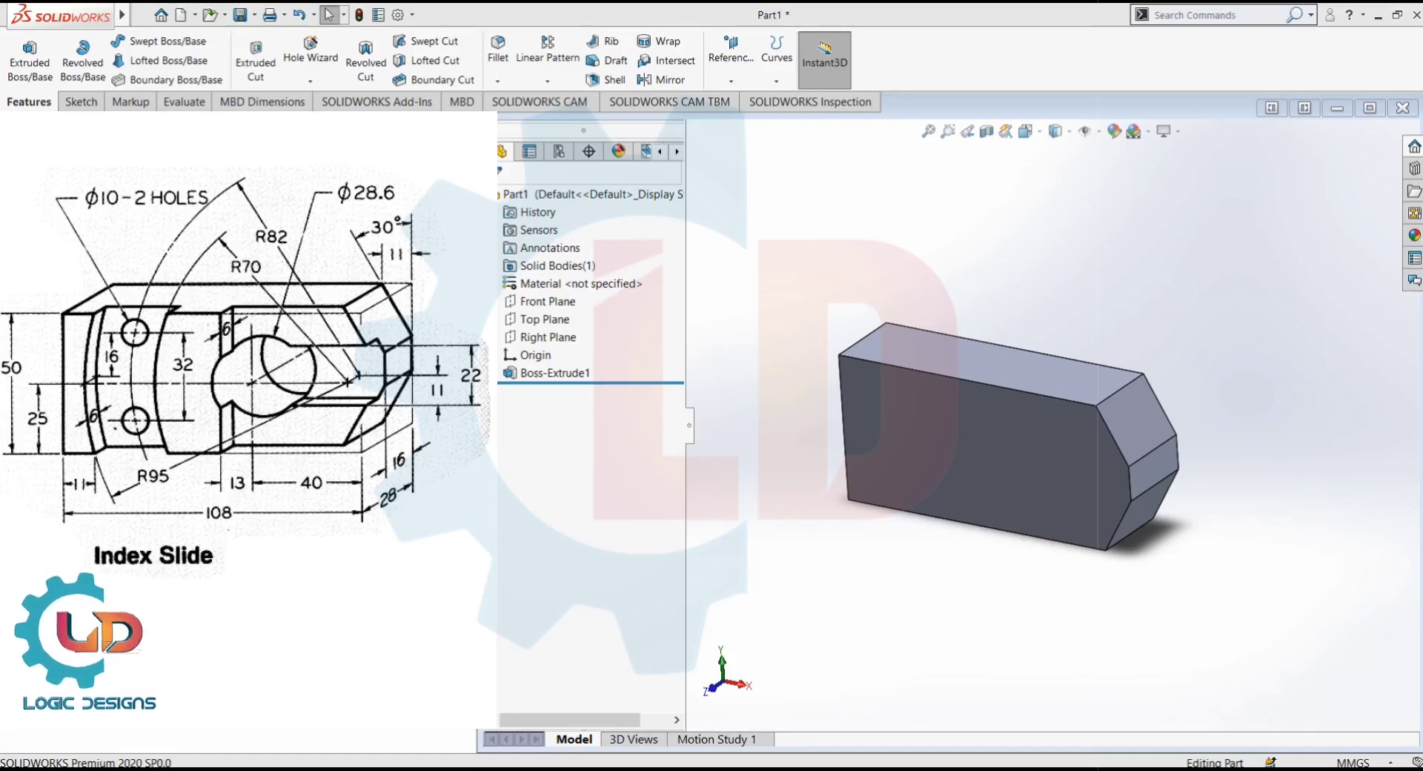
left_click(81, 102)
left_click(22, 52)
left_click(922, 443)
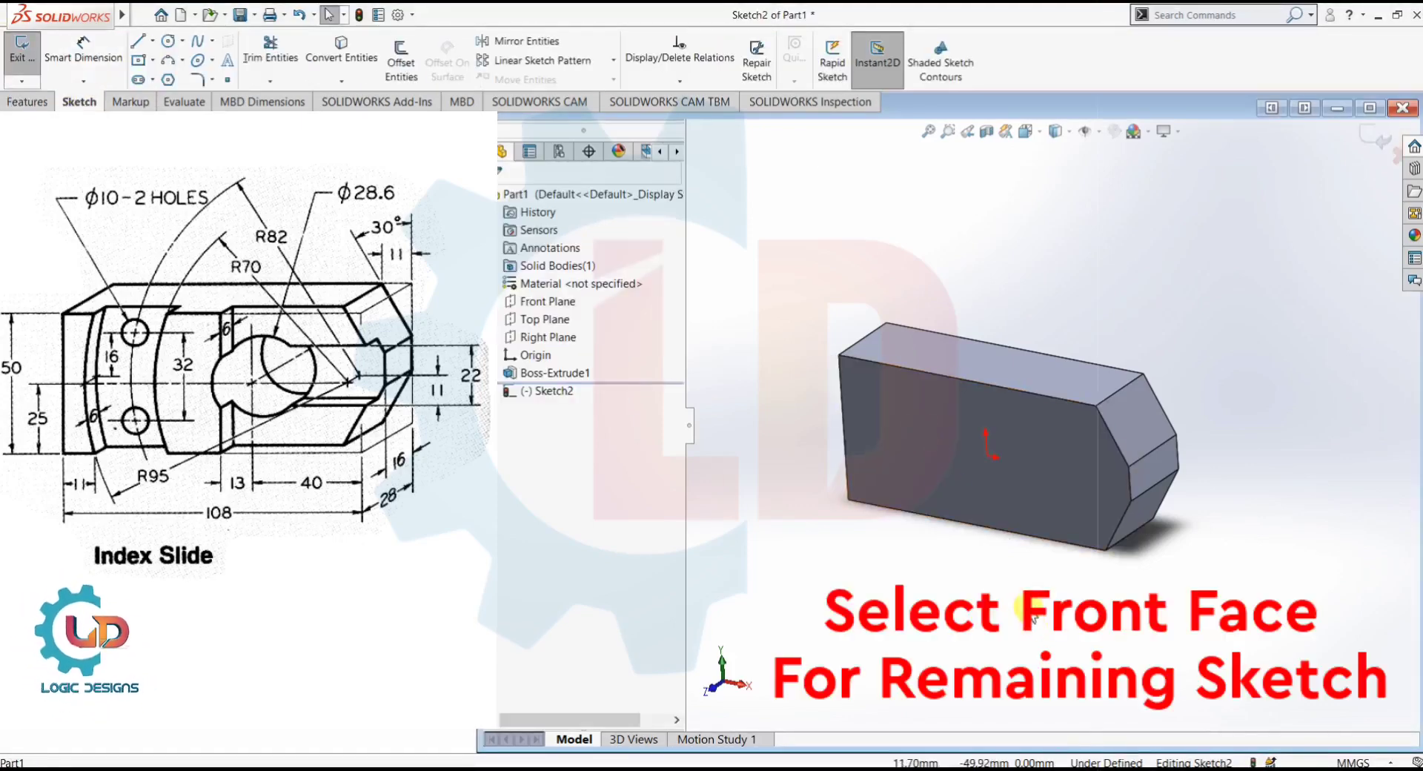
key("ctrl+1")
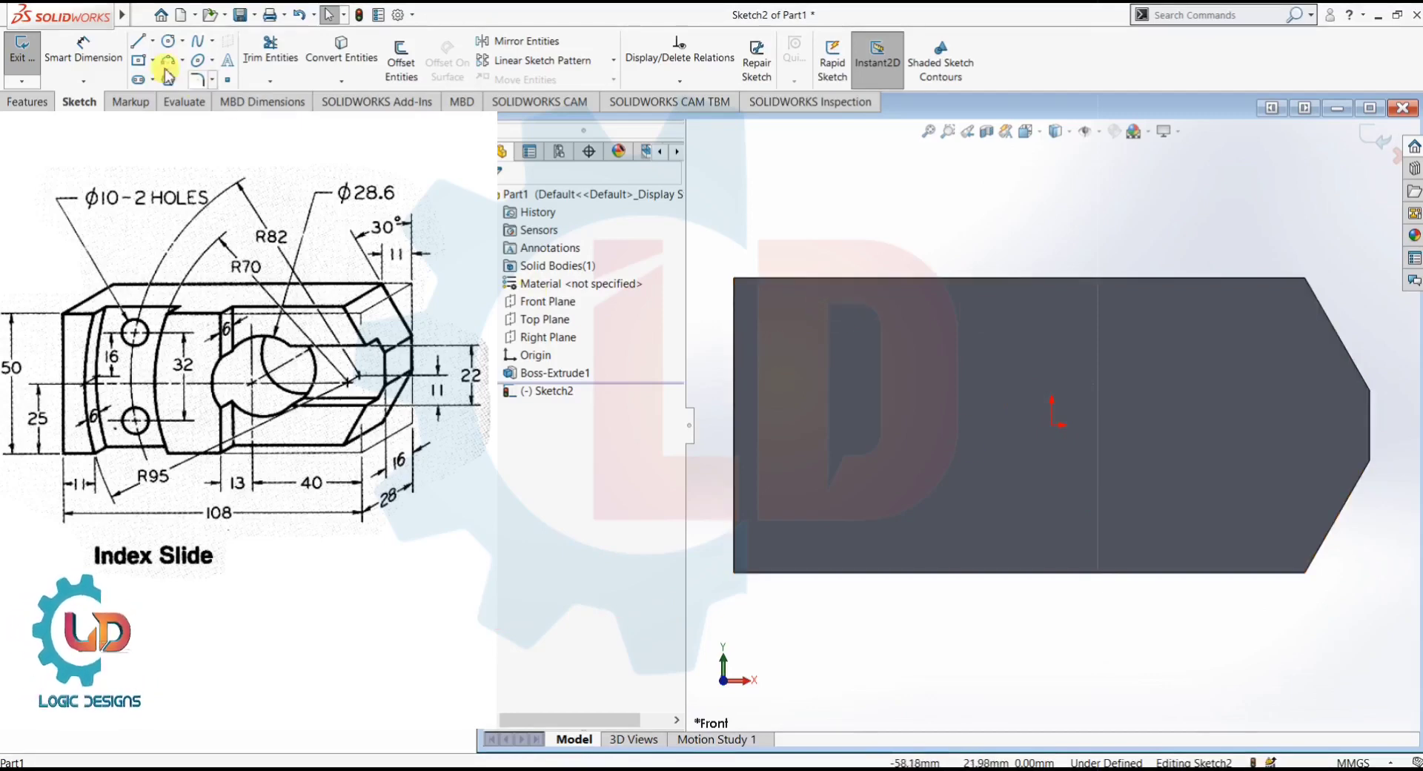
- Draw a horizontal centerline across the face, from the midpoint of the left edge to the midpoint of the right edge
left_click(152, 41)
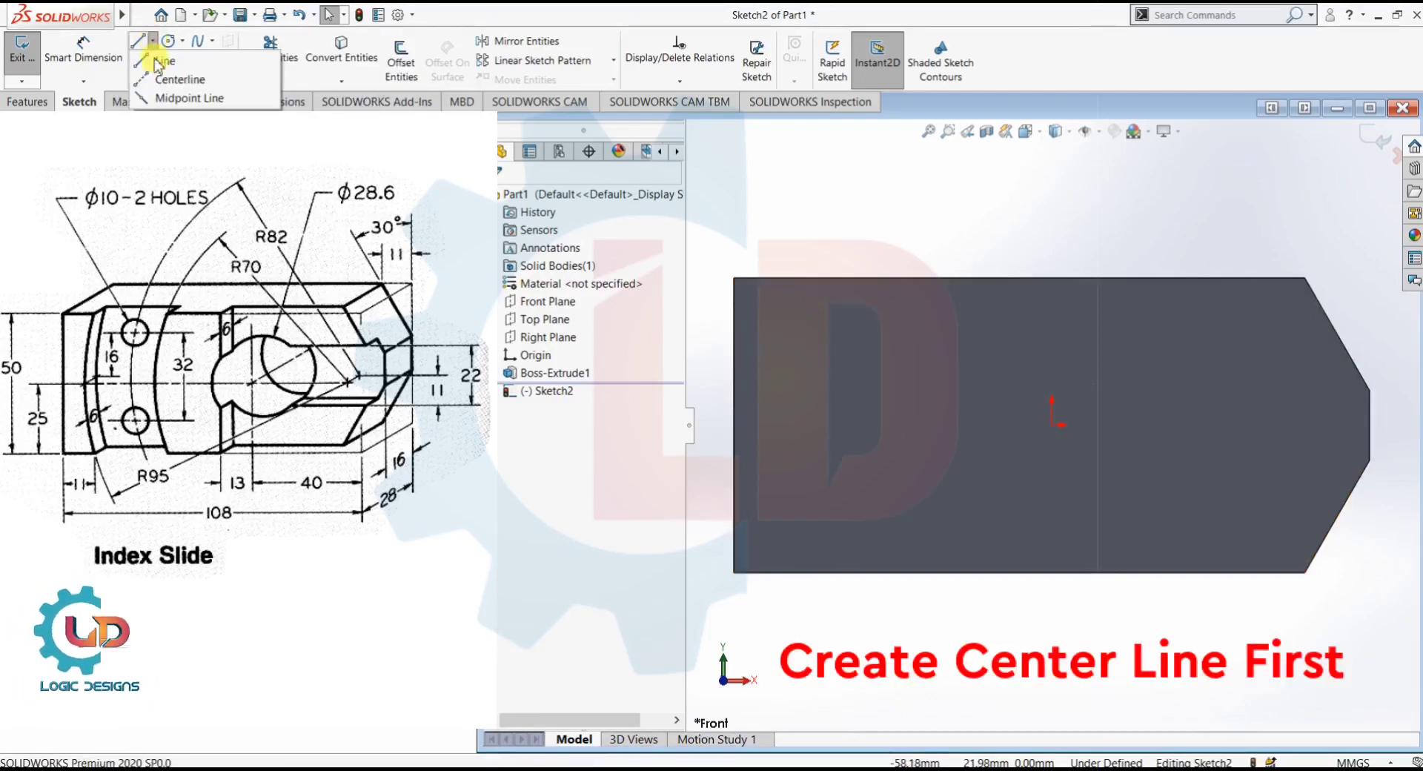
left_click(163, 79)
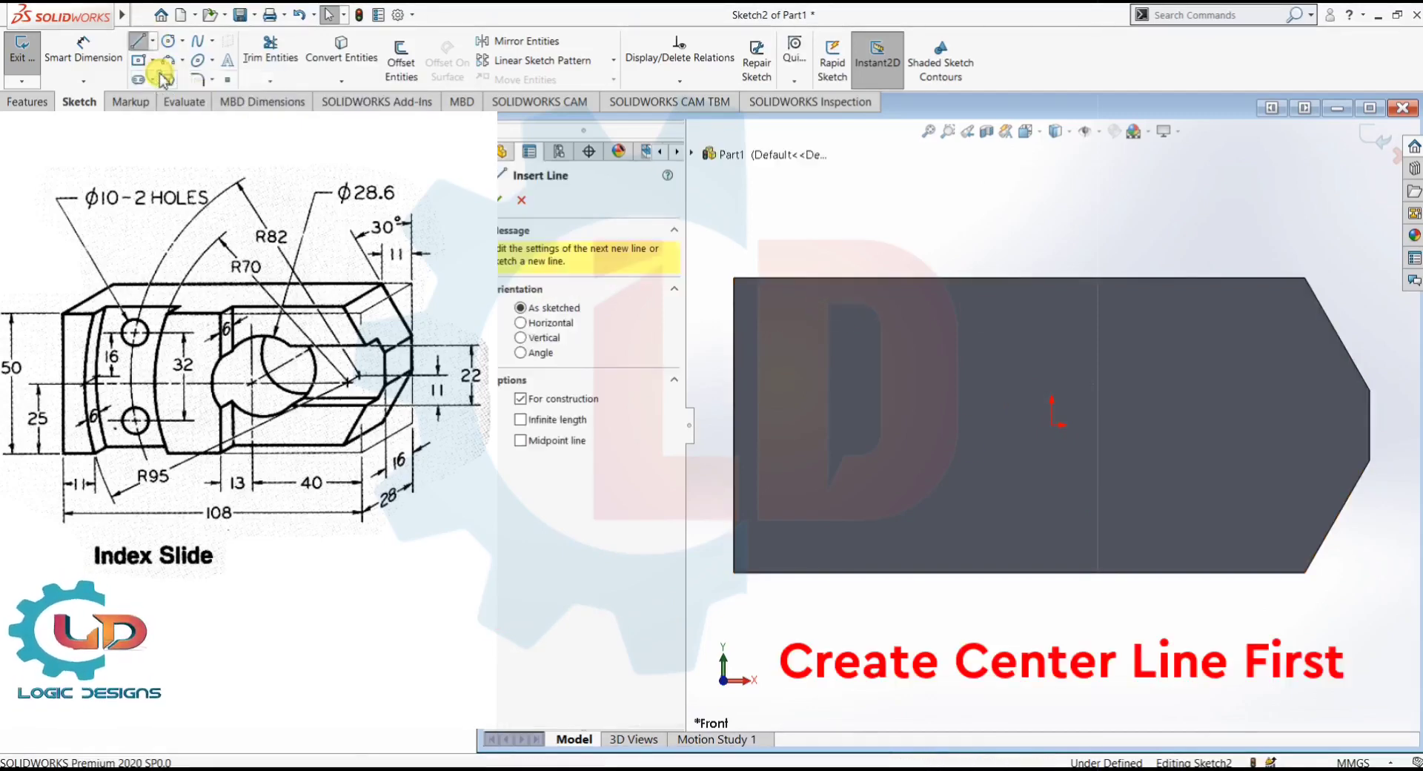
left_click(735, 424)
left_click(1369, 424)
key("Escape")
key("Escape")
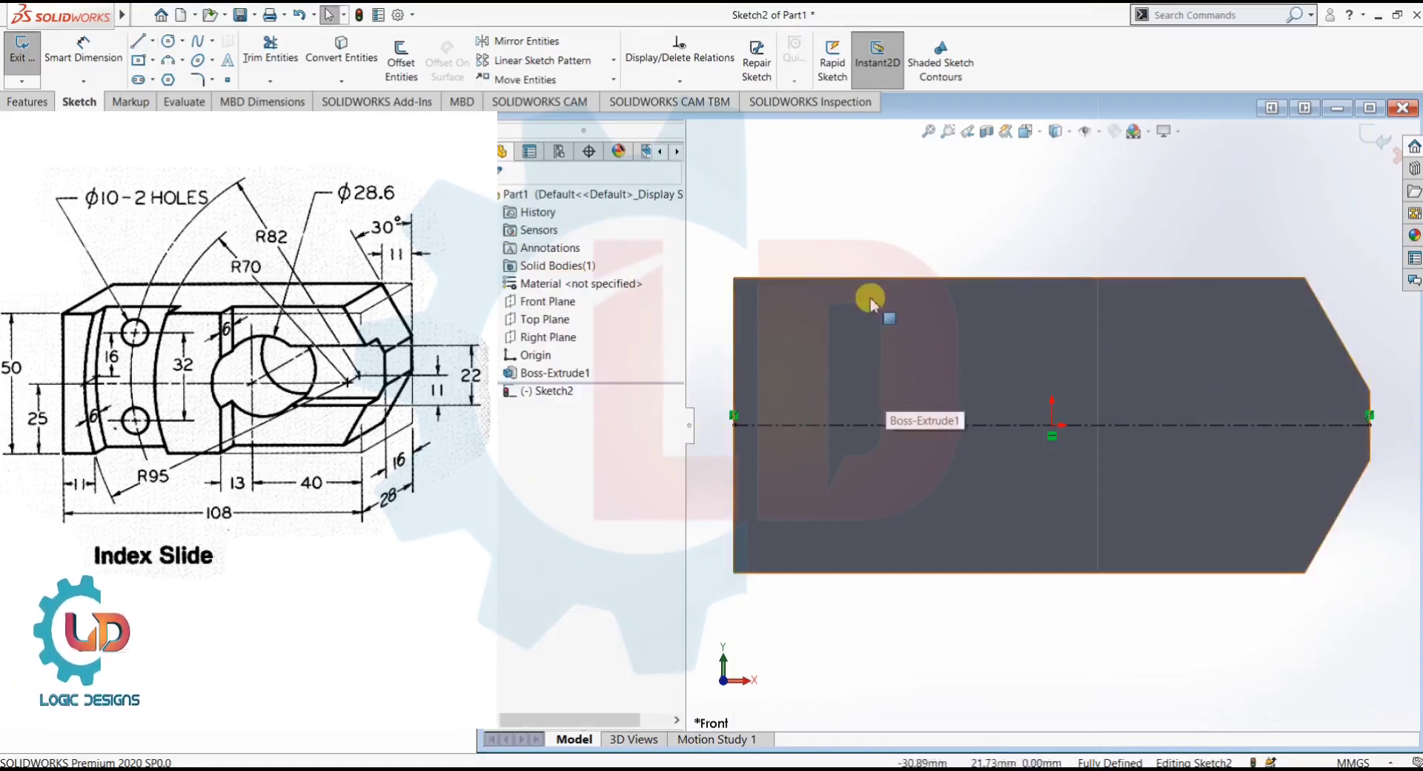
- Draw a construction line about 10.9 mm long along the face's top edge, starting at the upper-left corner
left_click(152, 41)
left_click(158, 80)
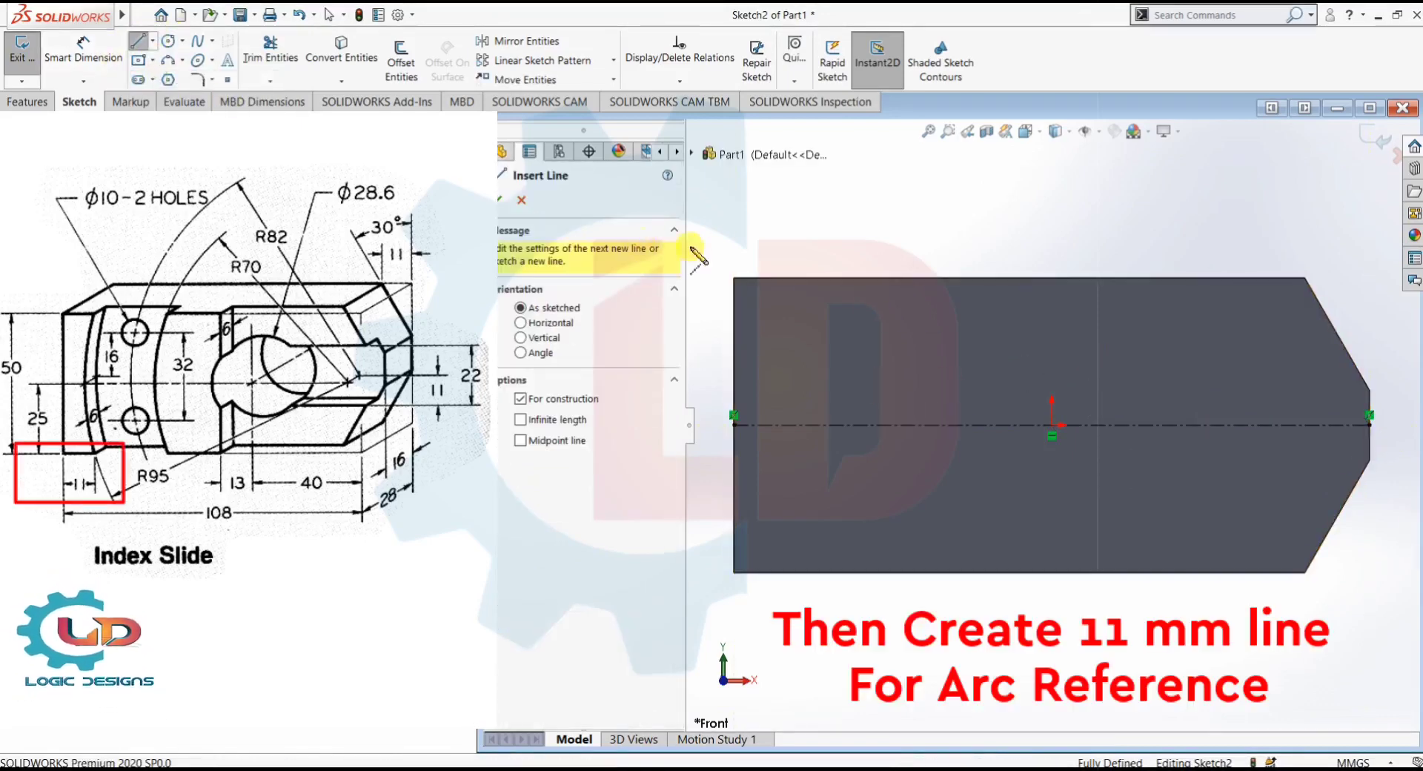
left_click(732, 278)
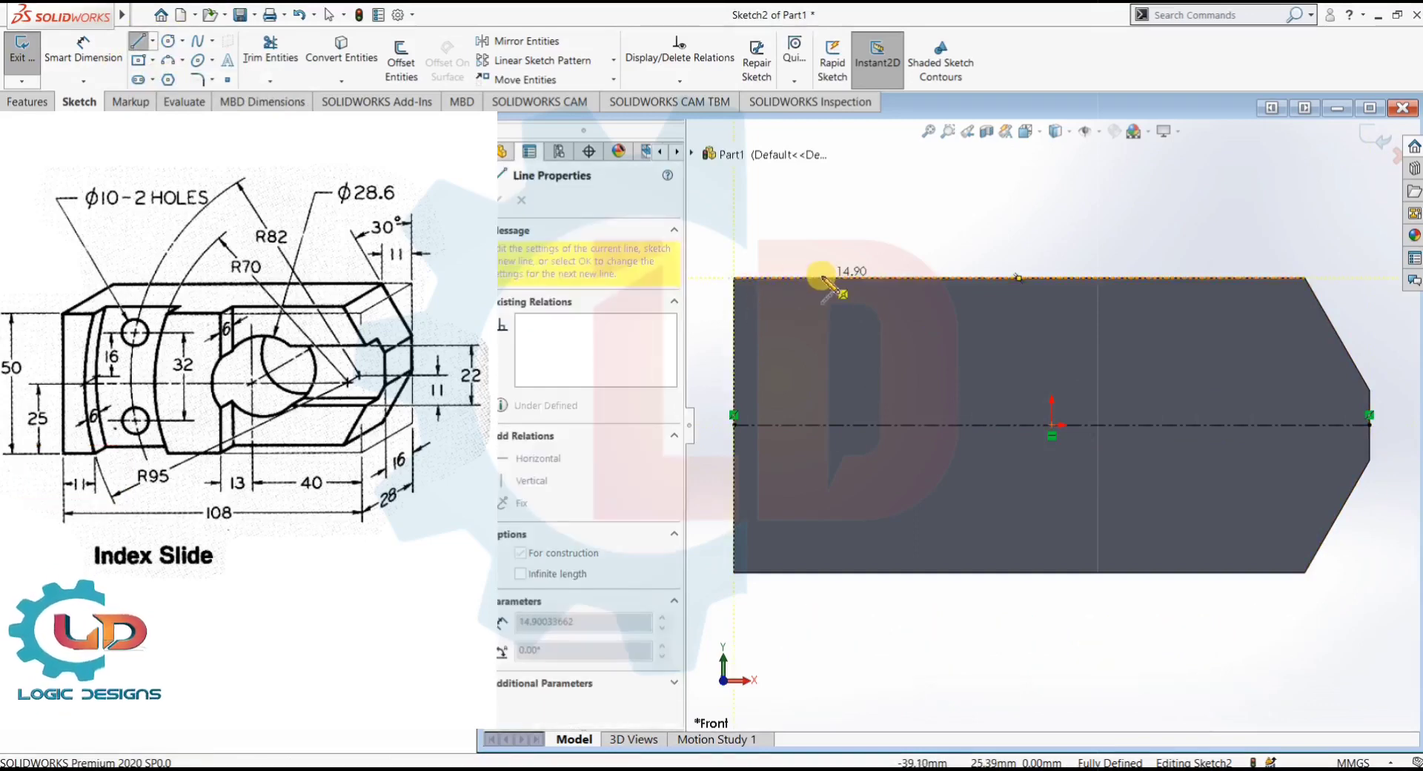
scroll(822, 277, "up", 2)
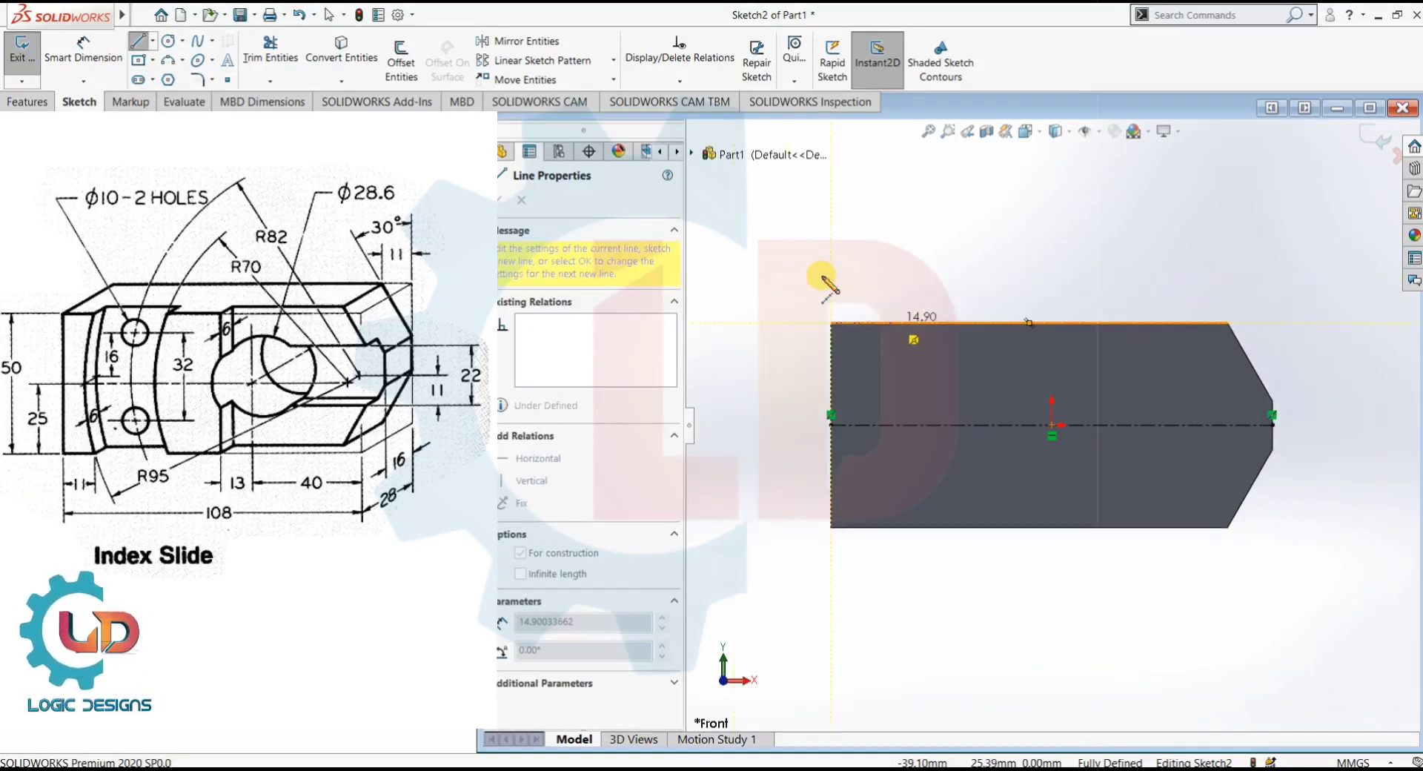
scroll(851, 310, "down", 1)
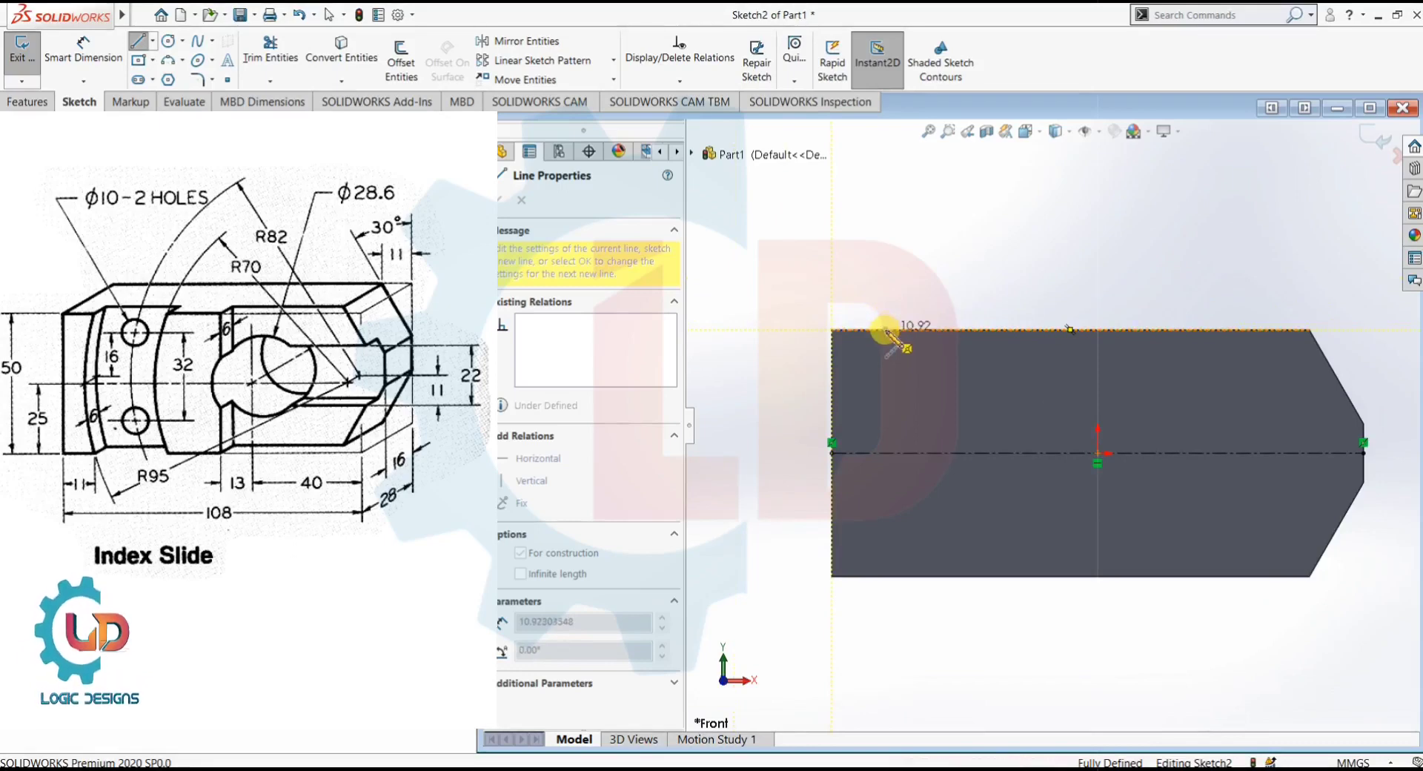
key("Escape")
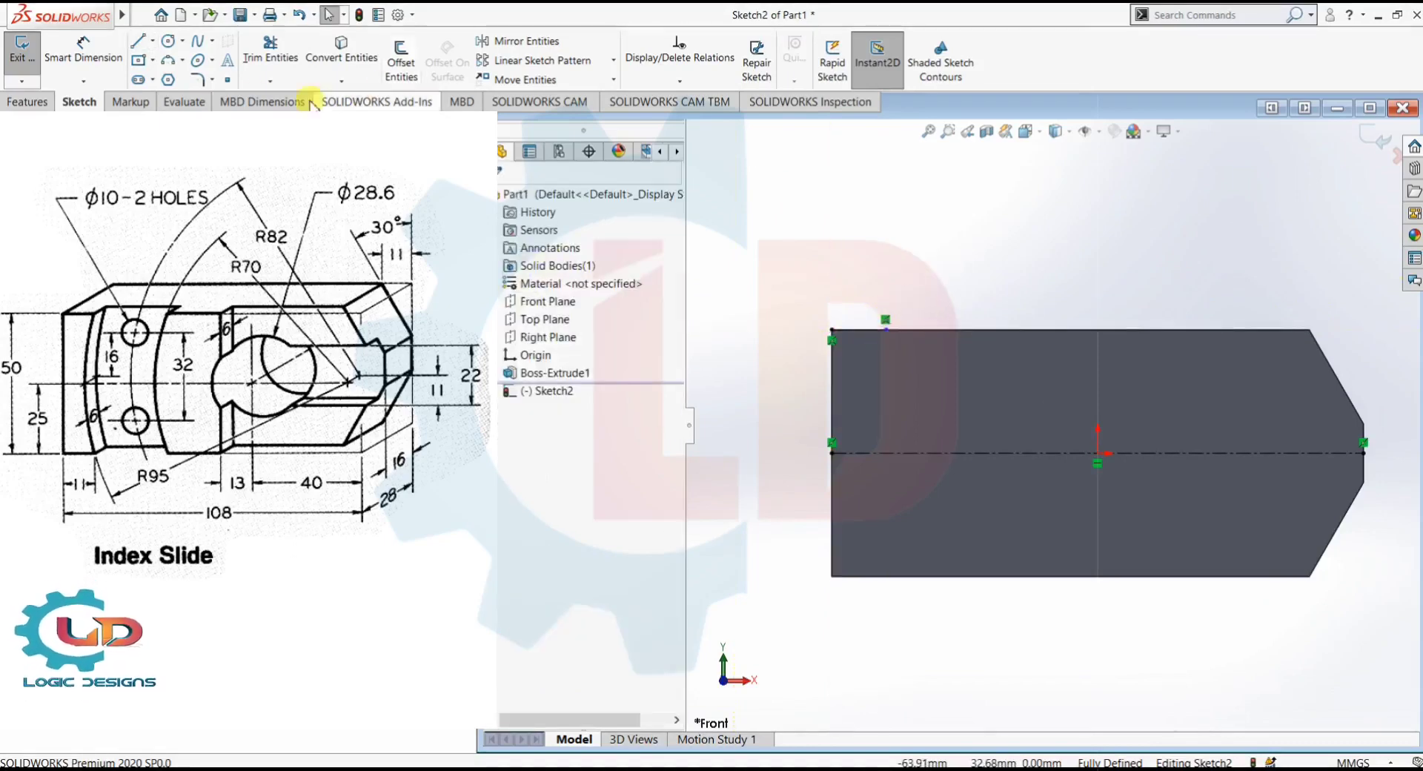
- Dimension the short construction line on the top edge to 11 mm
left_click(83, 52)
left_click(858, 327)
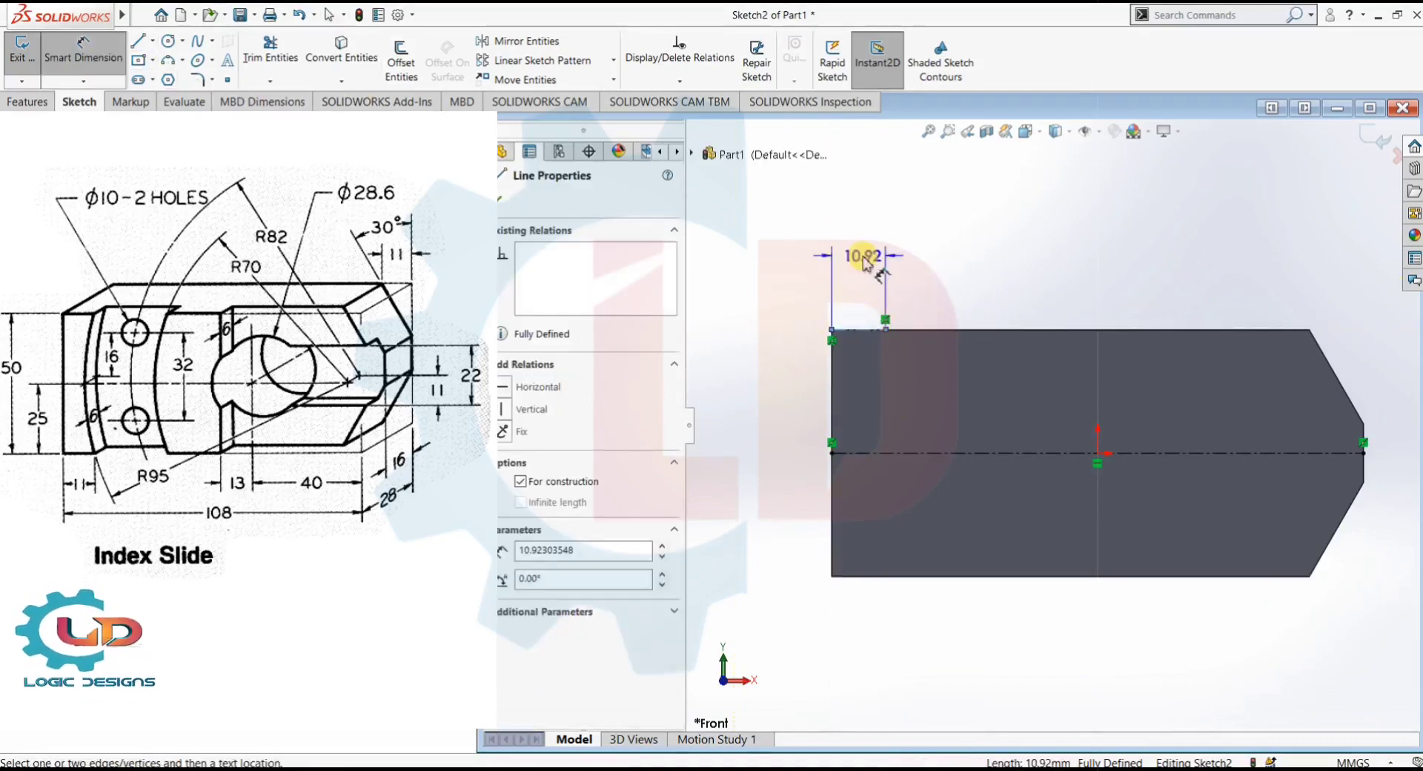
left_click(859, 252)
type("11")
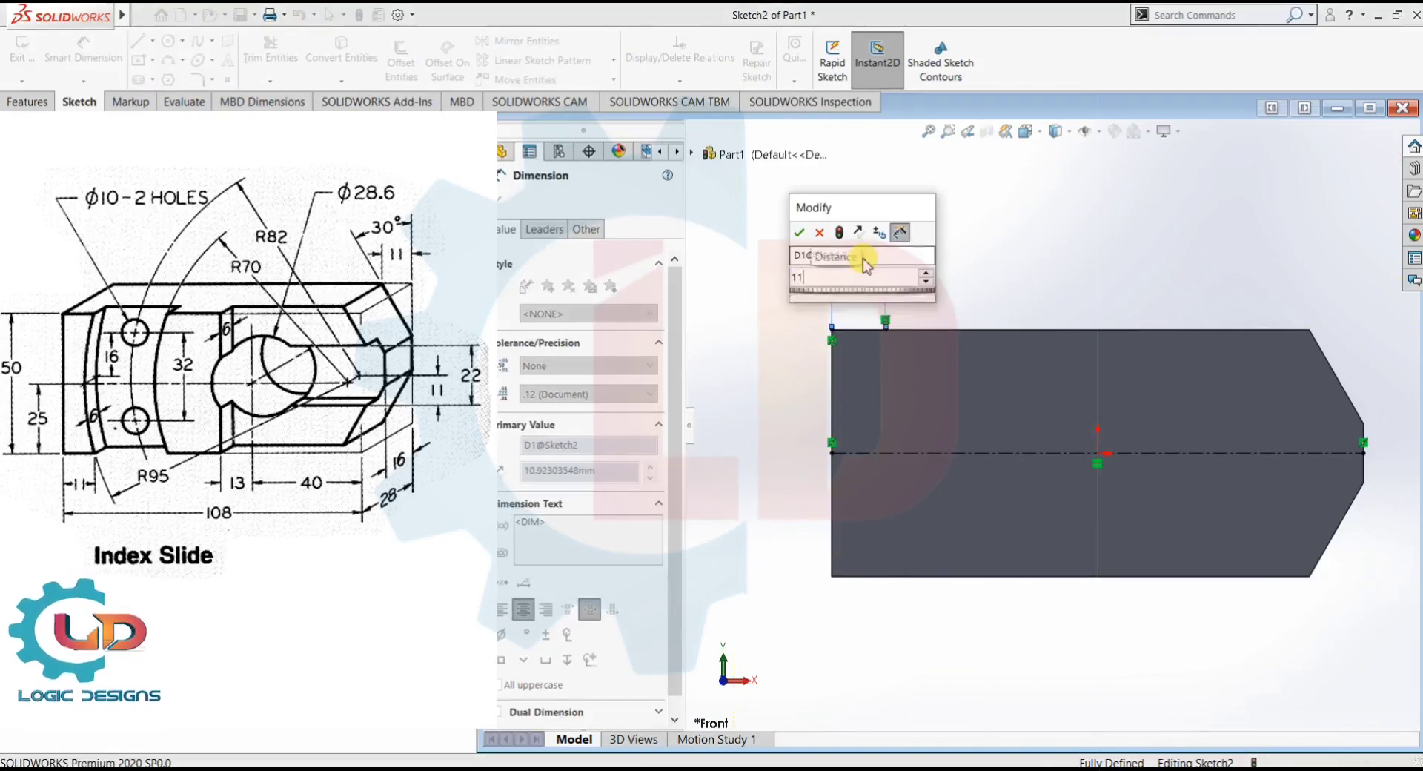
key("Return")
key("Escape")
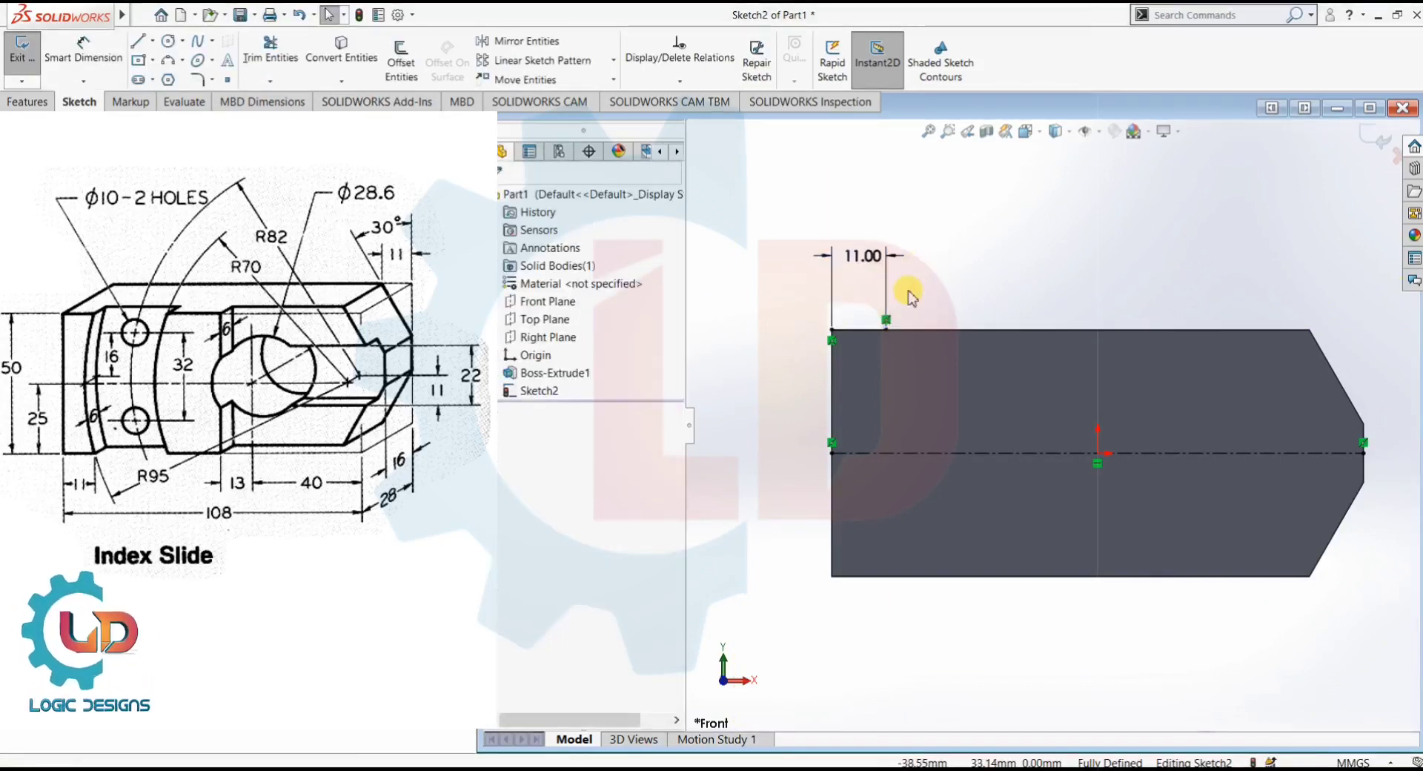
- Mirror the 11 mm construction line about the horizontal centerline onto the bottom edge
left_click(511, 44)
left_click(861, 330)
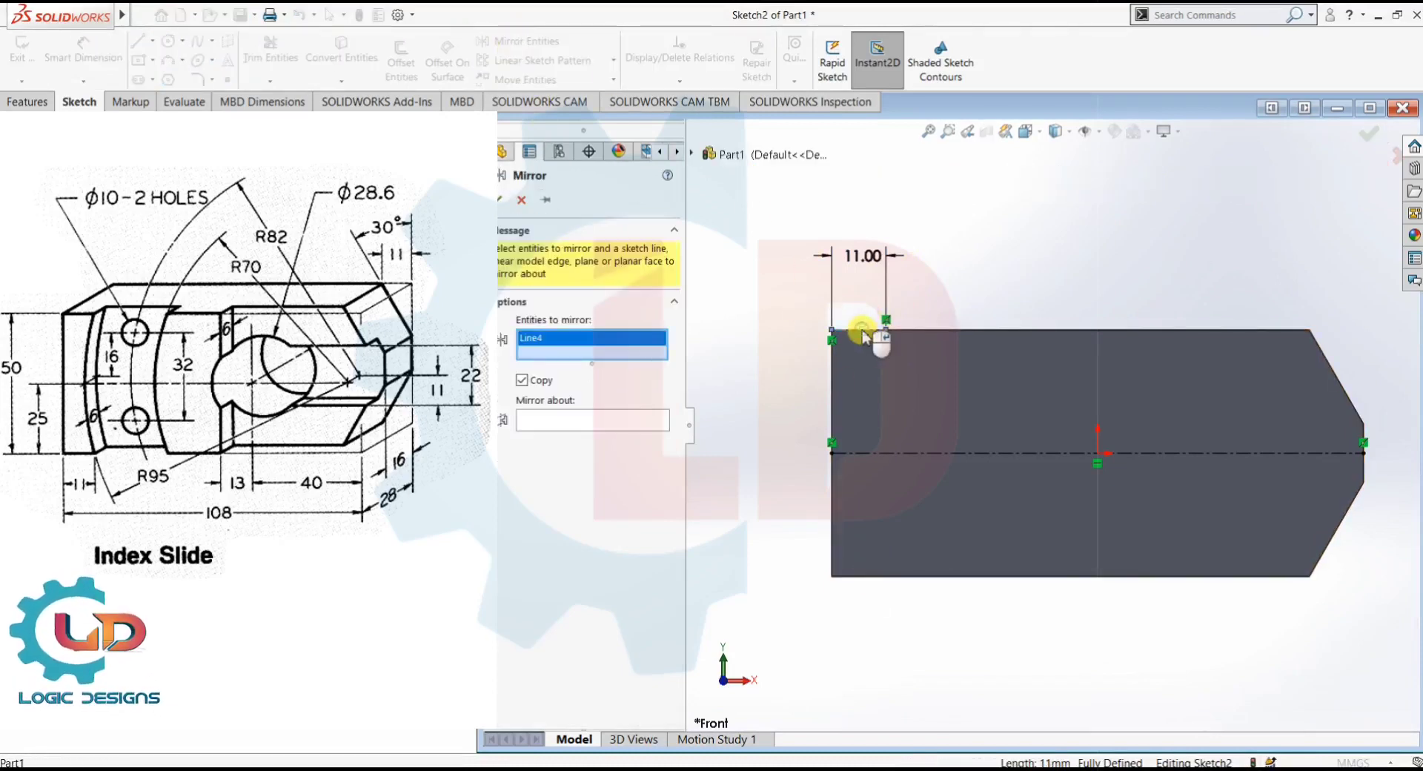
left_click(667, 419)
left_click(896, 454)
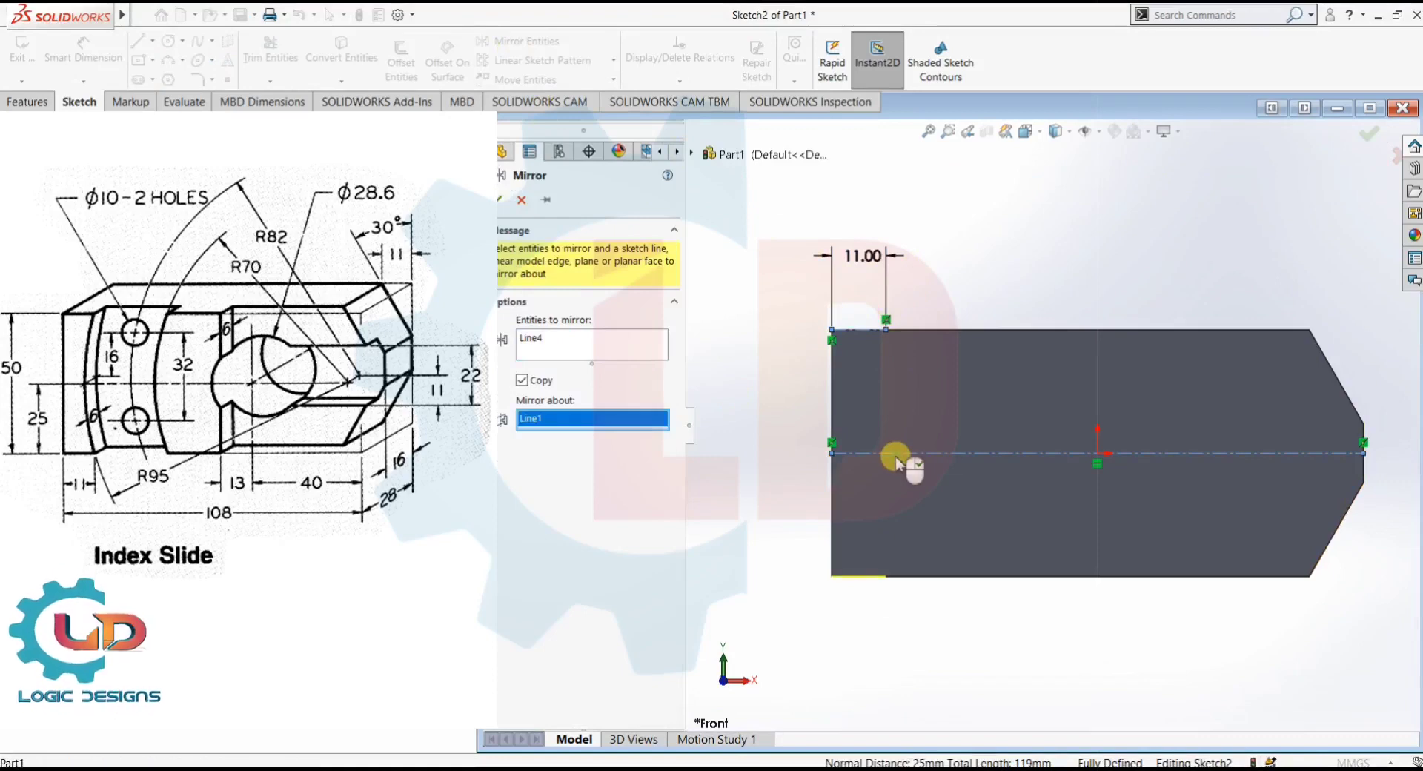
left_click(502, 200)
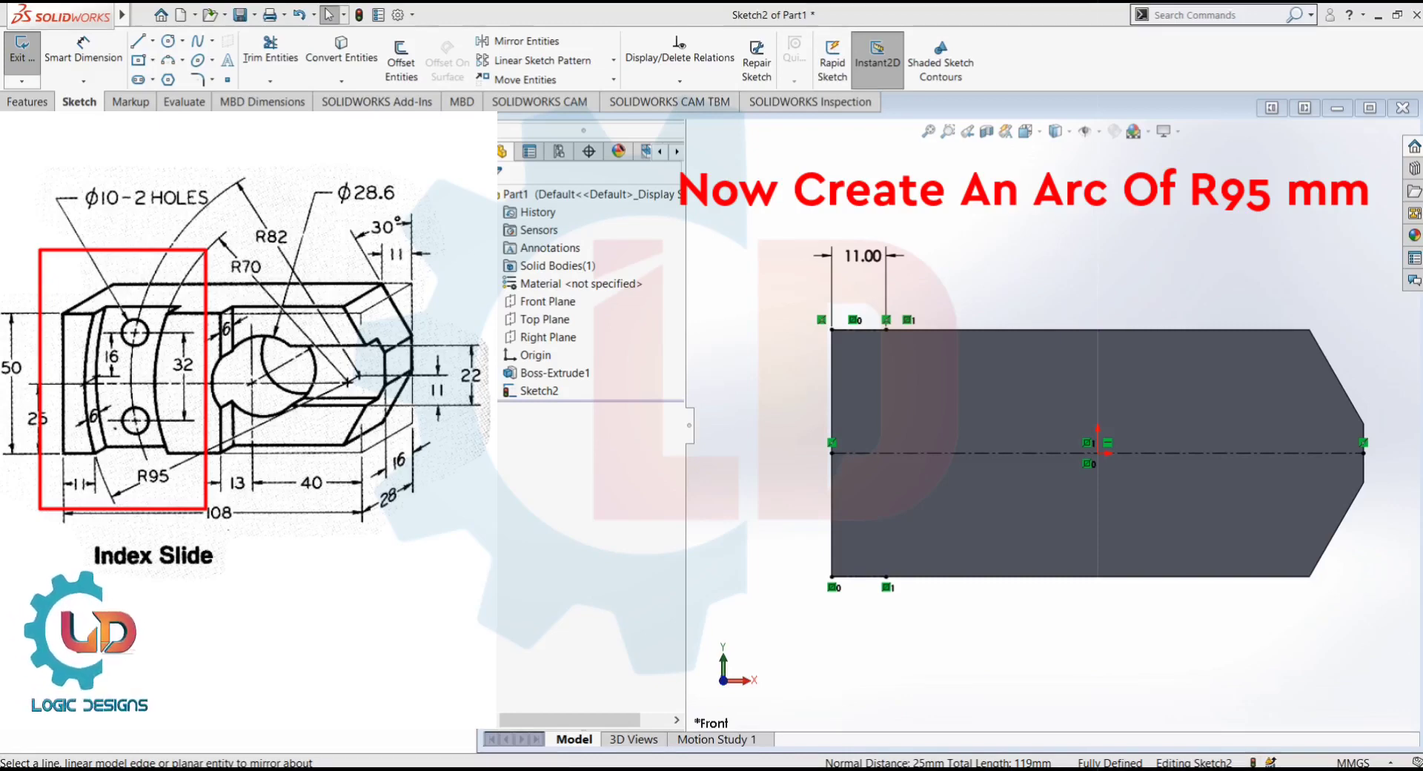
- Draw a three-point arc bulging left between the inner ends of the two 11 mm lines and set its radius to 95 mm
left_click(181, 63)
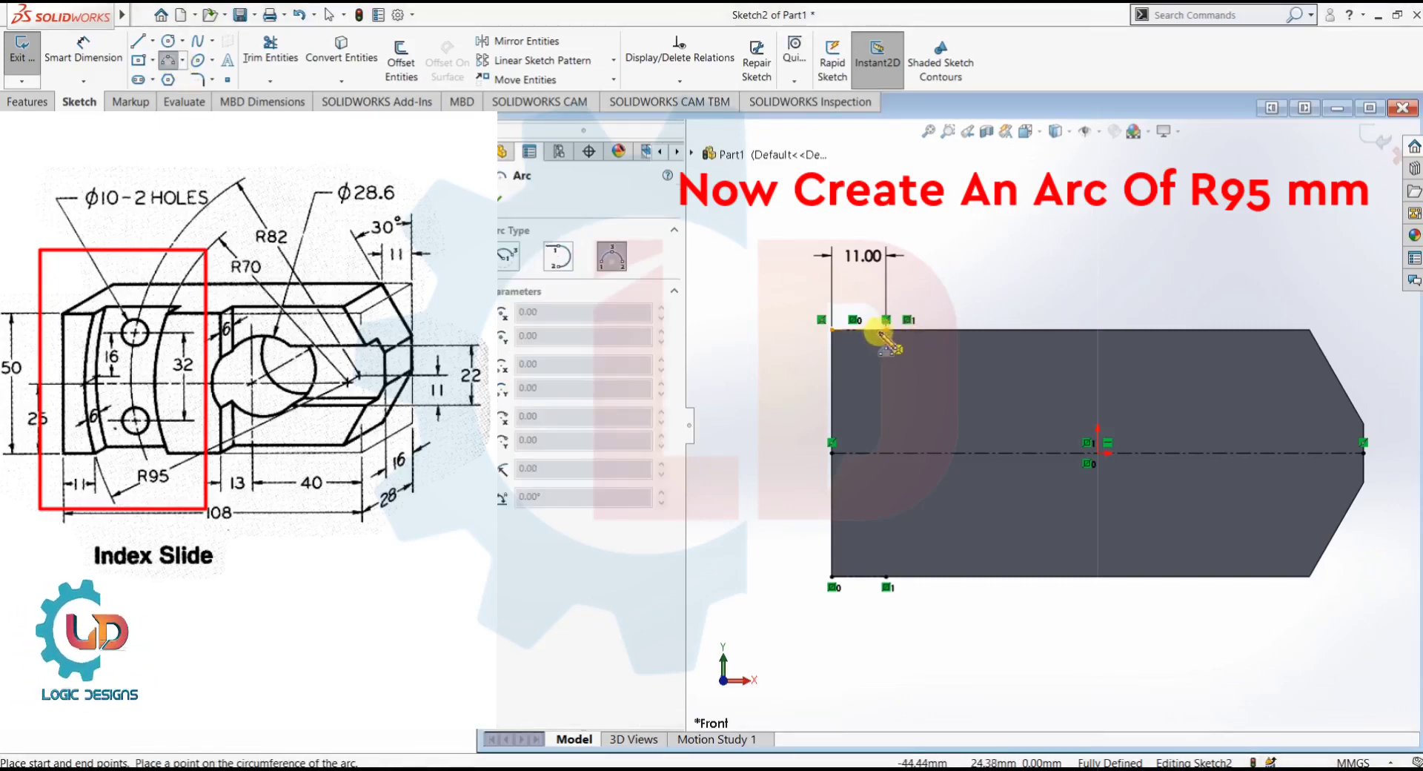
mouse_move(889, 329)
left_mouse_down()
mouse_move(925, 437)
mouse_move(893, 578)
mouse_move(898, 486)
mouse_move(857, 437)
left_mouse_up()
double_click(581, 703)
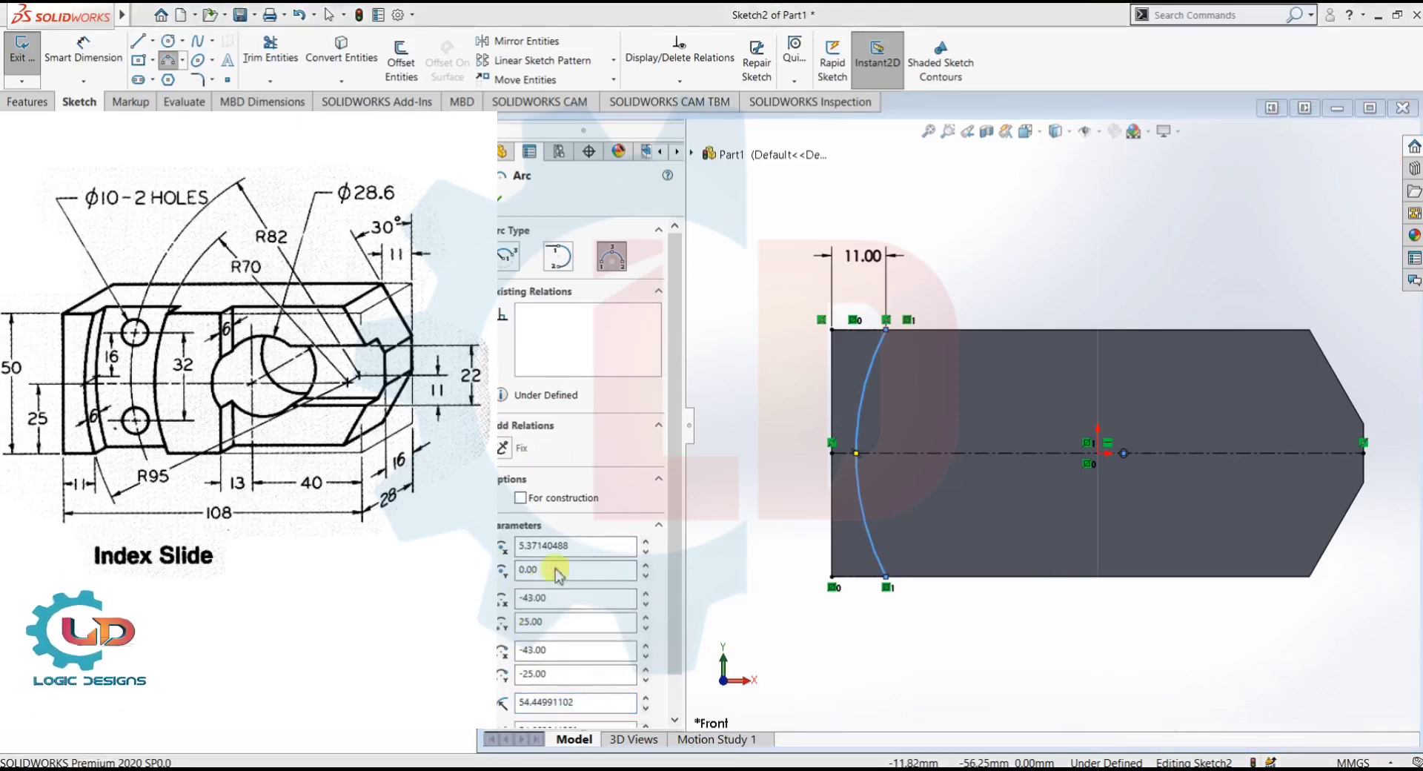
left_click_drag(586, 701, 515, 701)
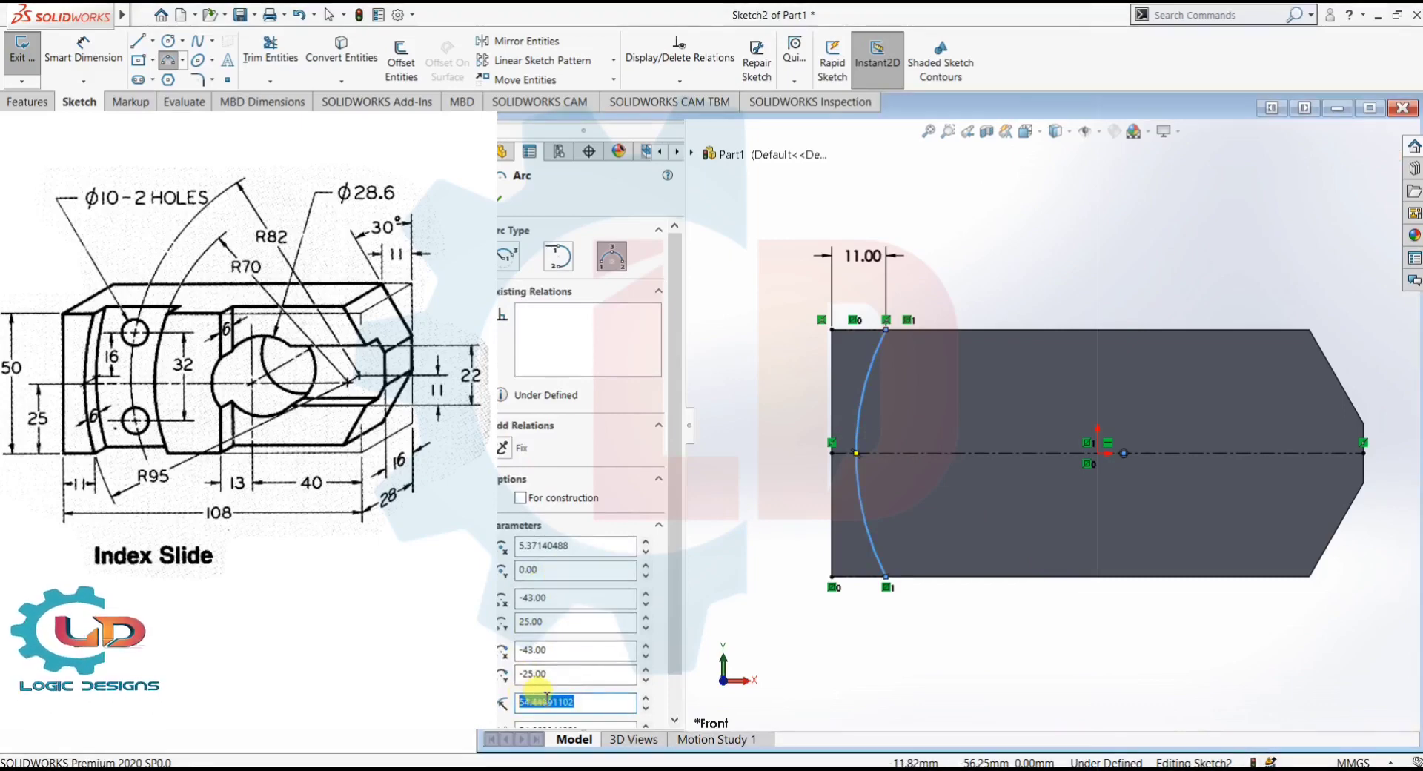
type("95")
key("Return")
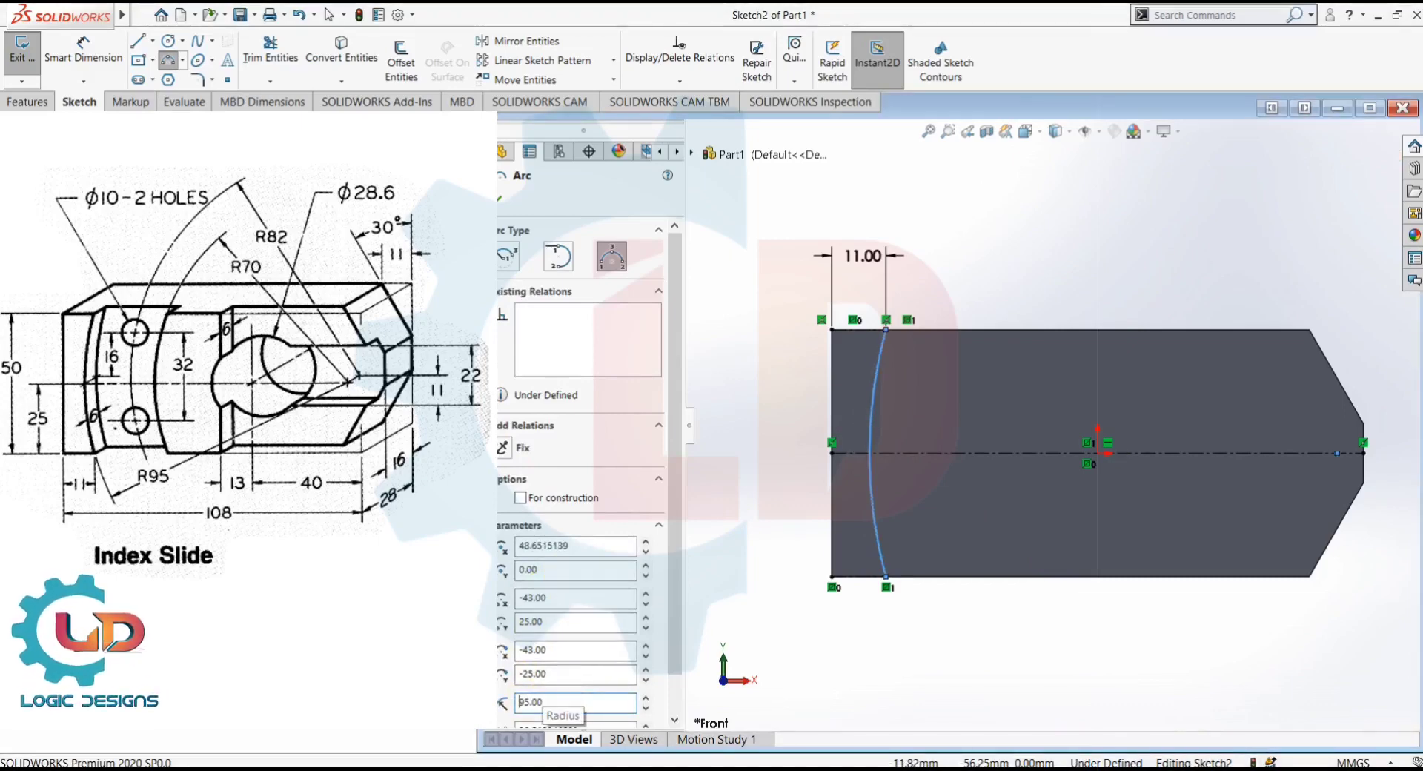
left_click(504, 200)
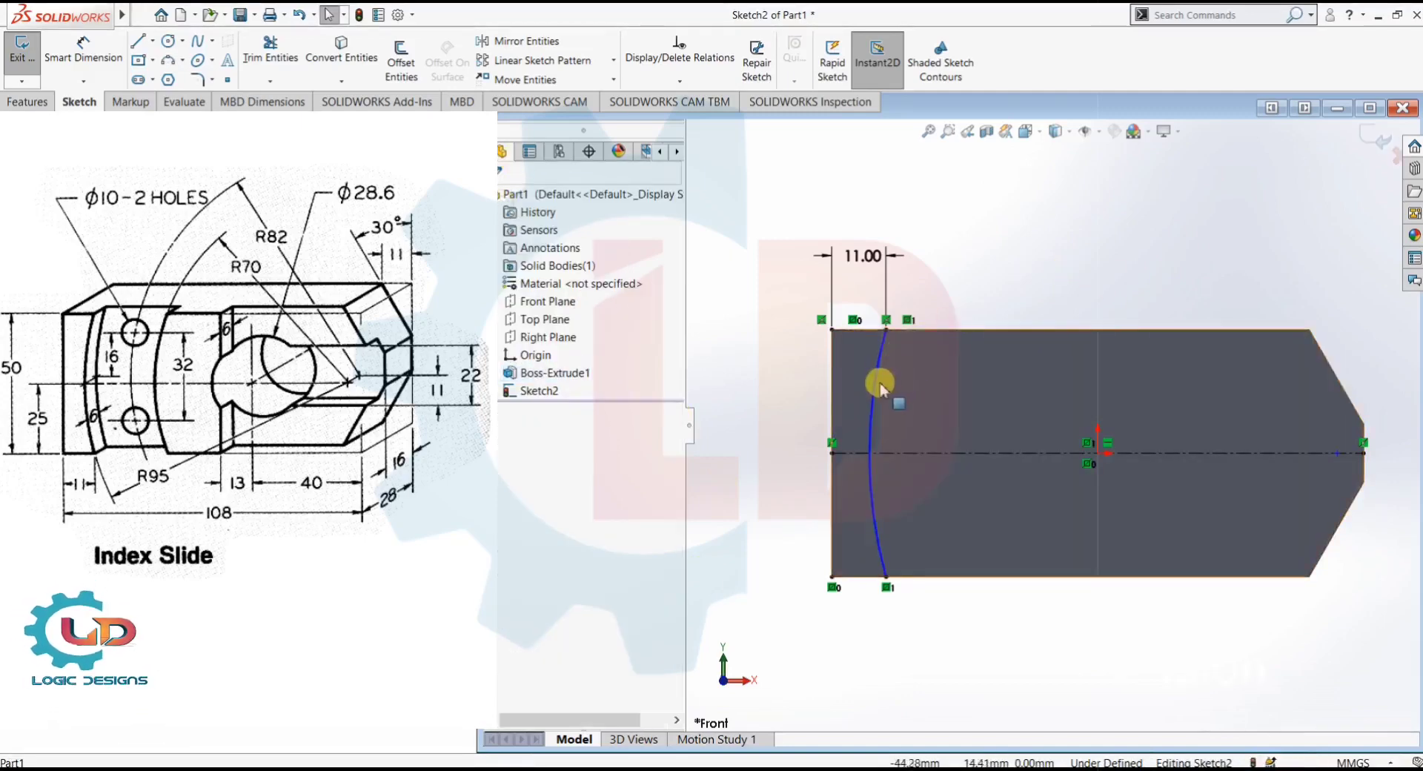
- Add a 95 mm radius dimension to the arc
left_click(83, 52)
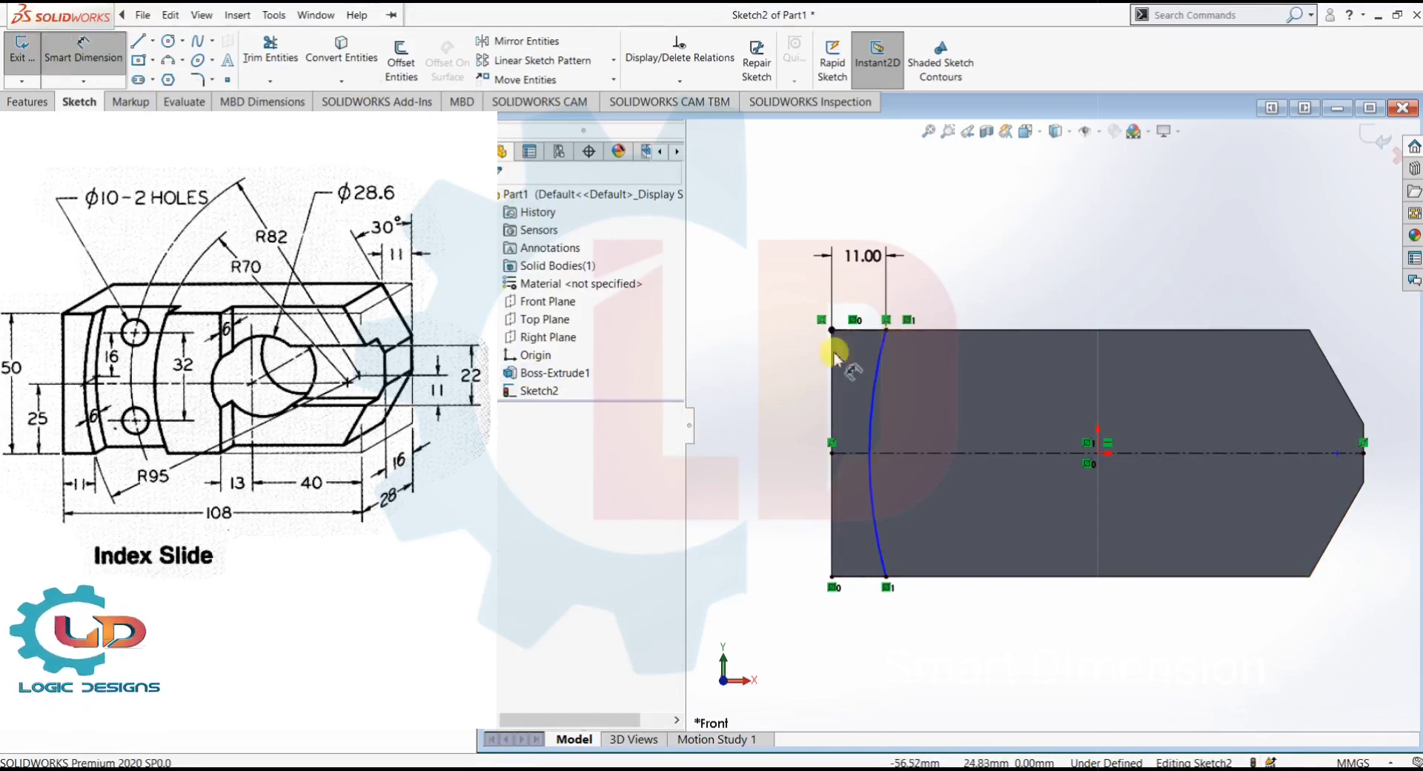
left_click(873, 391)
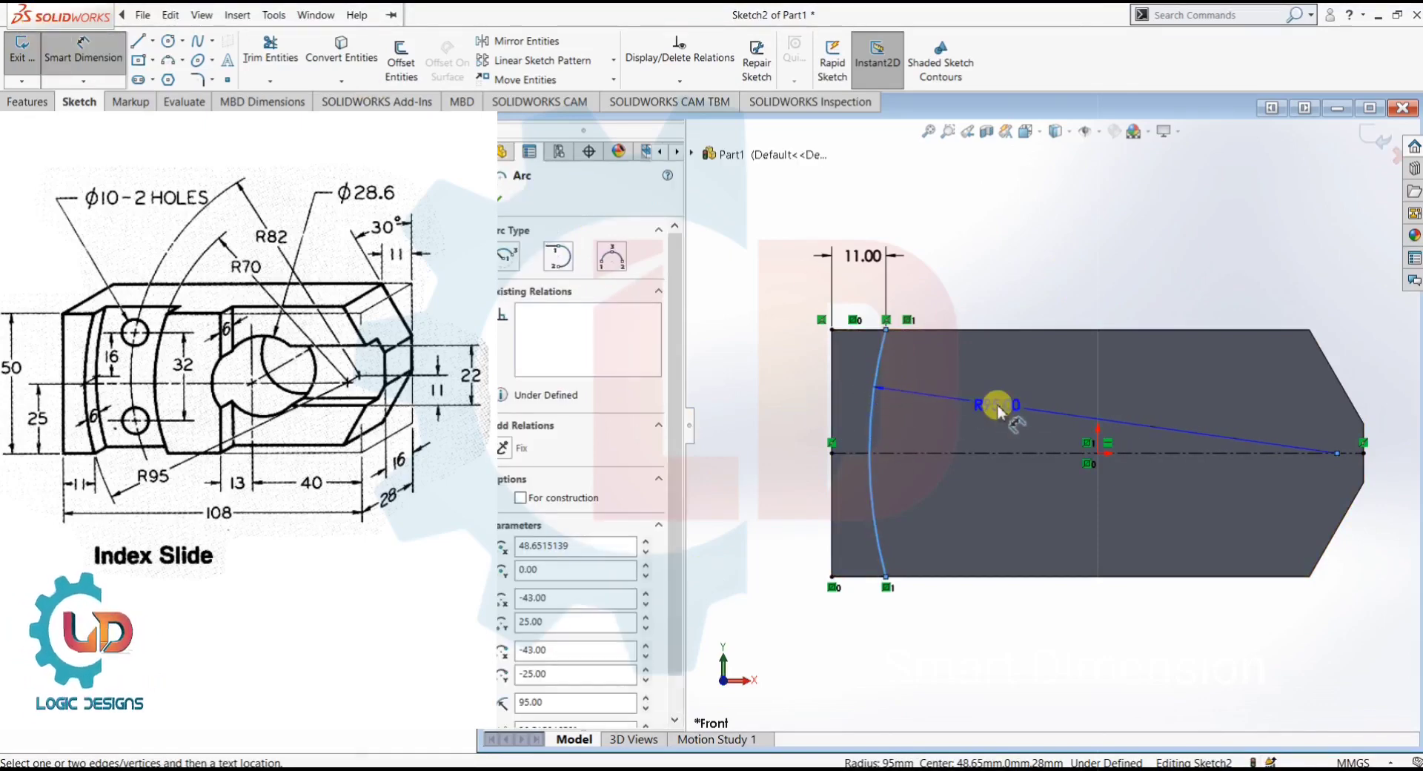
left_click(998, 403)
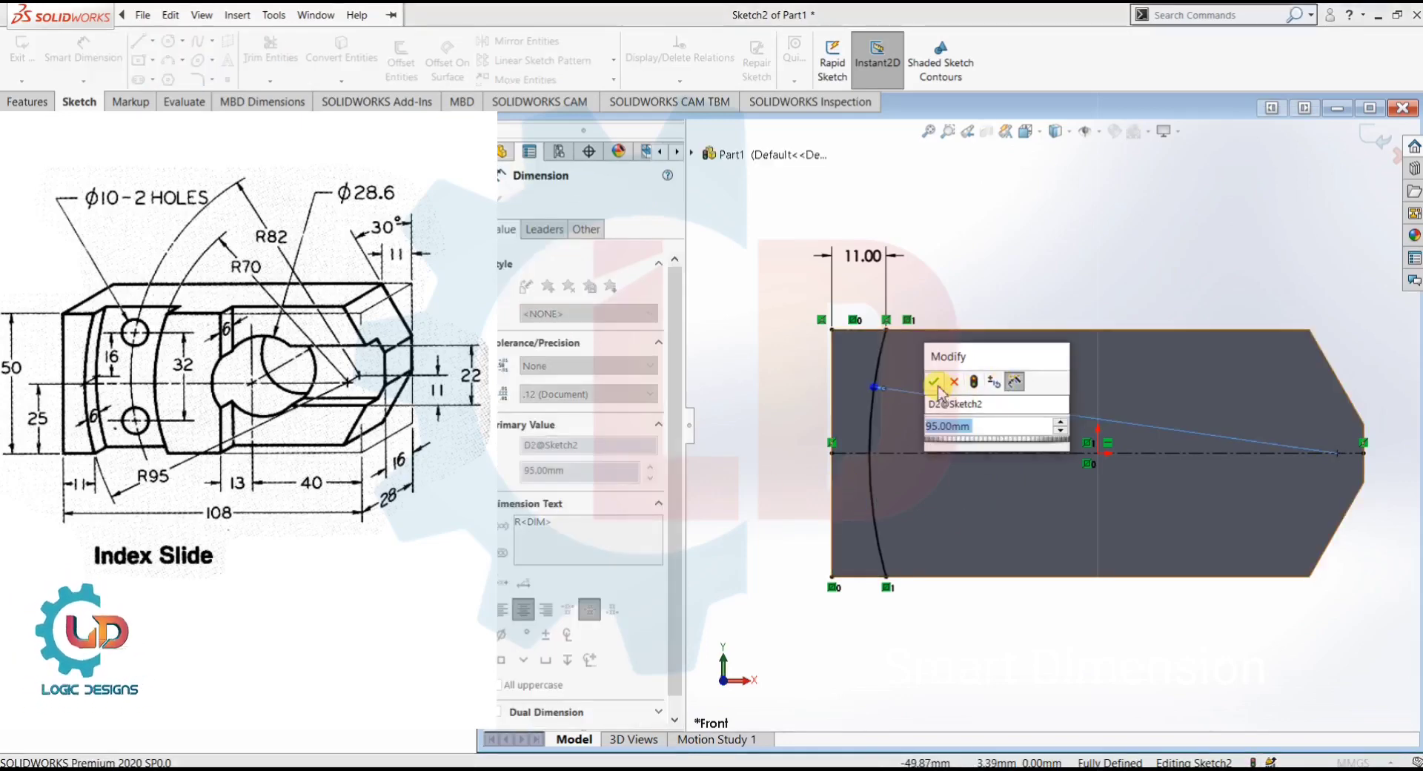
left_click(934, 381)
key("Escape")
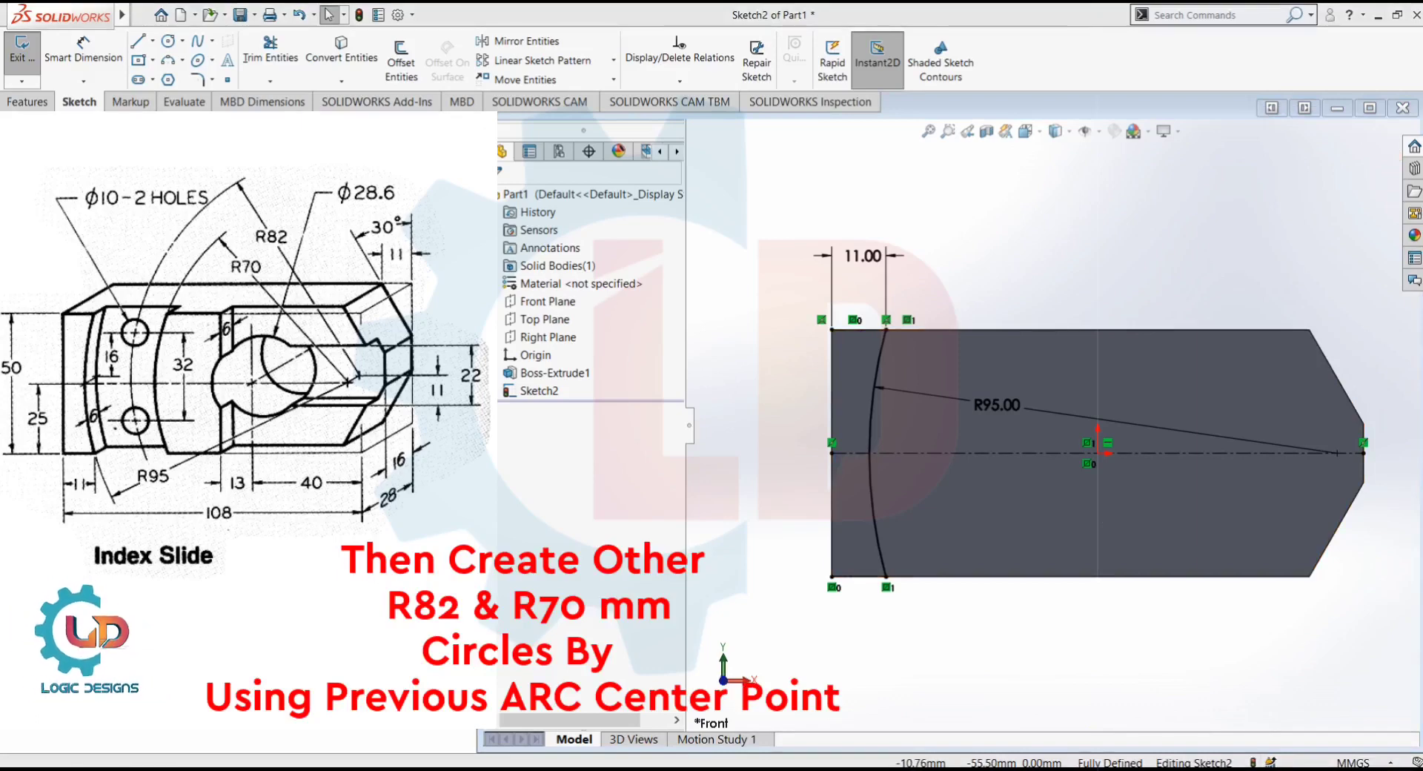
- Add a construction arc of 82 mm radius and a solid arc of 70 mm radius, both centred on the R95 arc's center
left_click(169, 60)
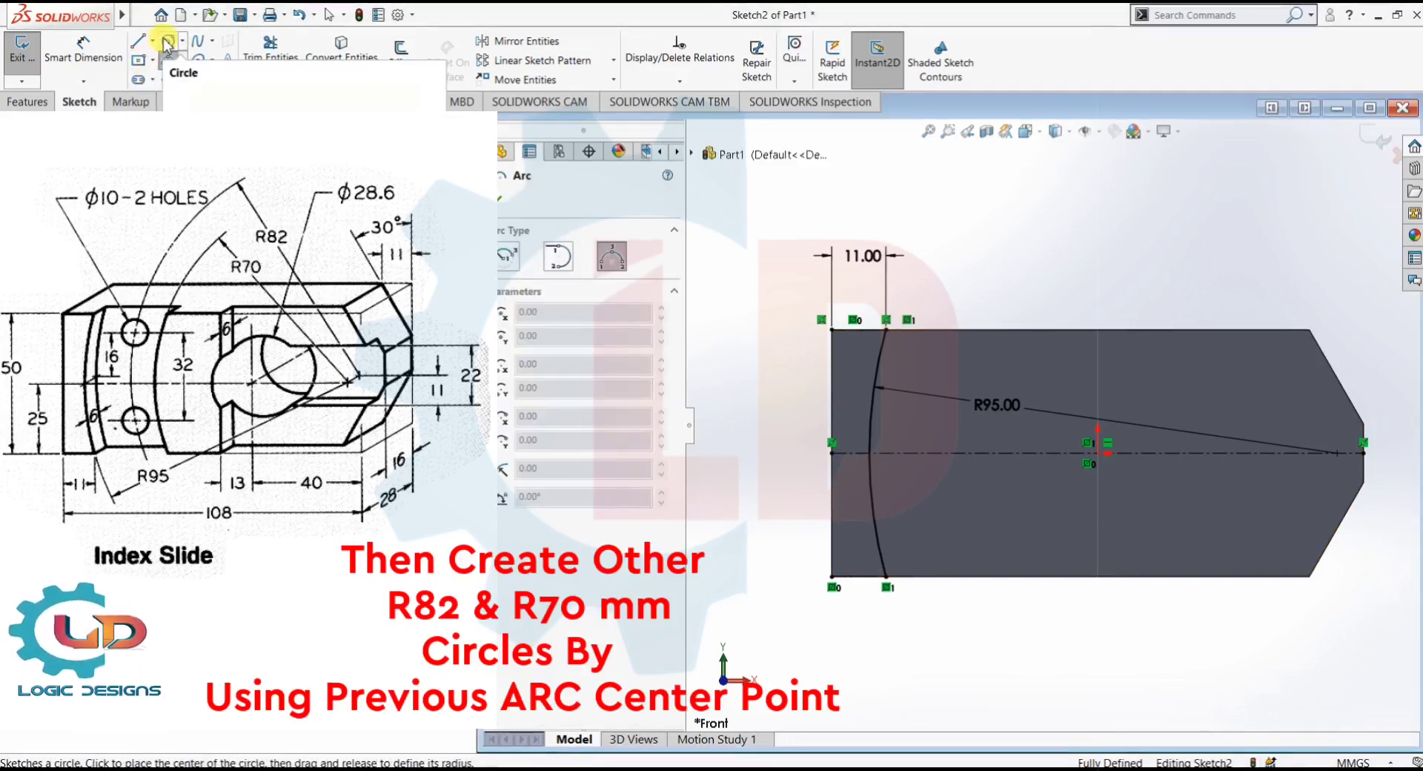
left_click(168, 41)
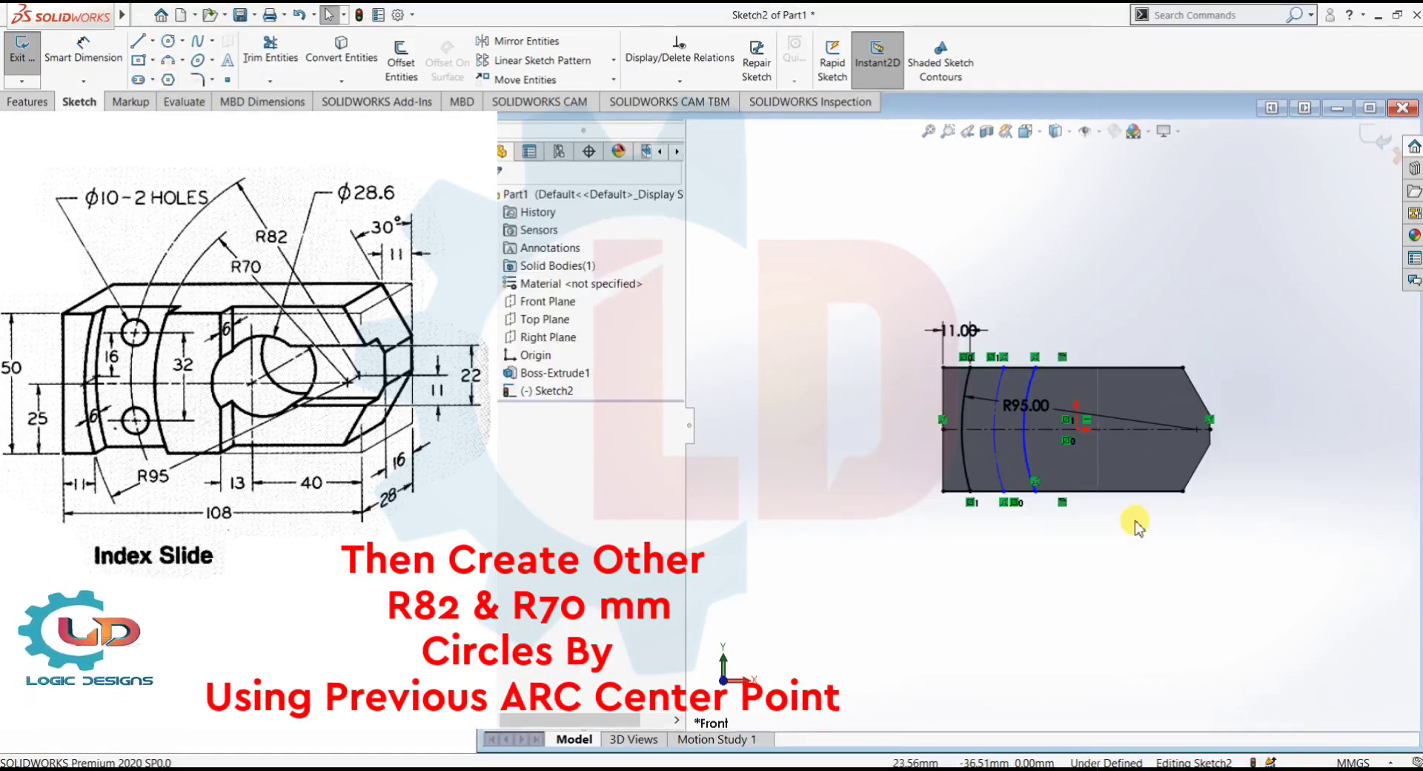
scroll(1137, 527, "down", 5)
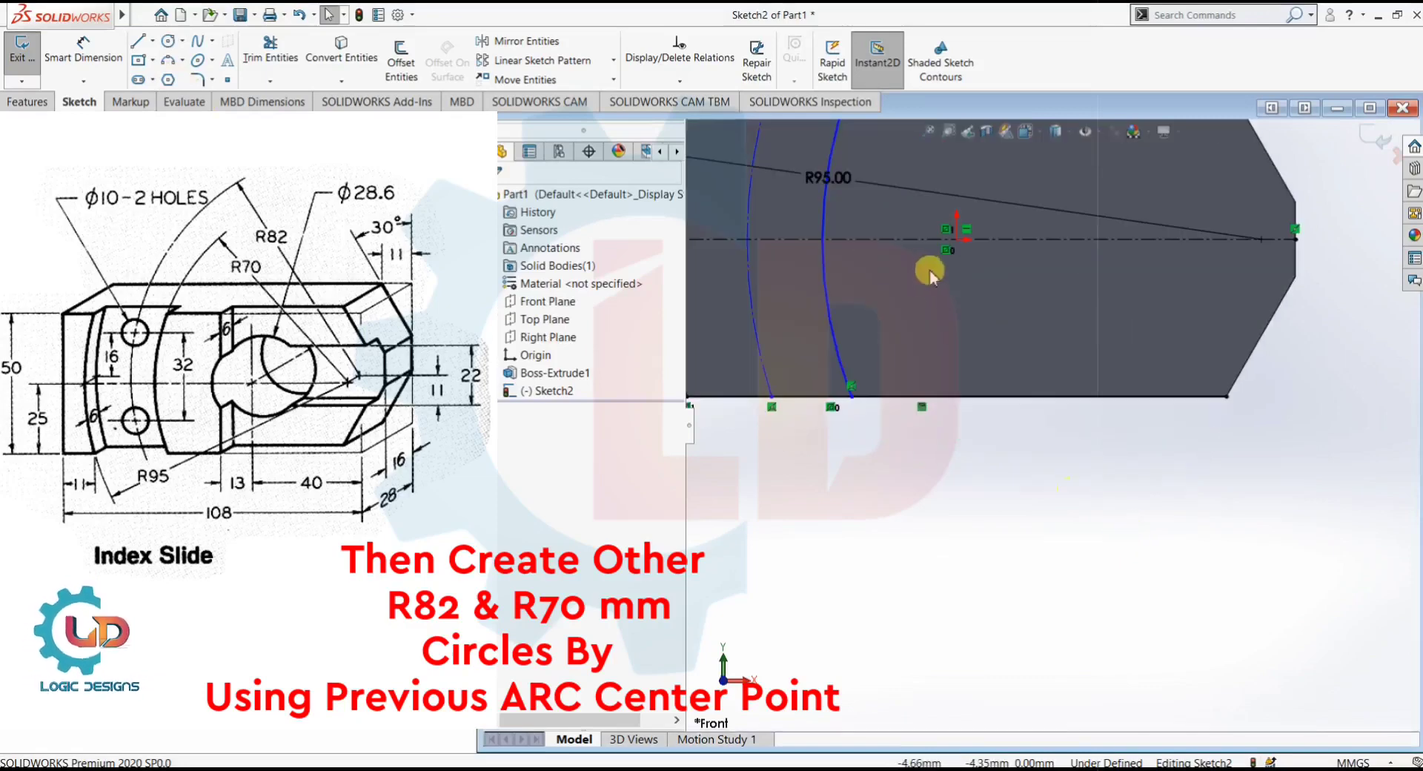
scroll(978, 363, "up", 3)
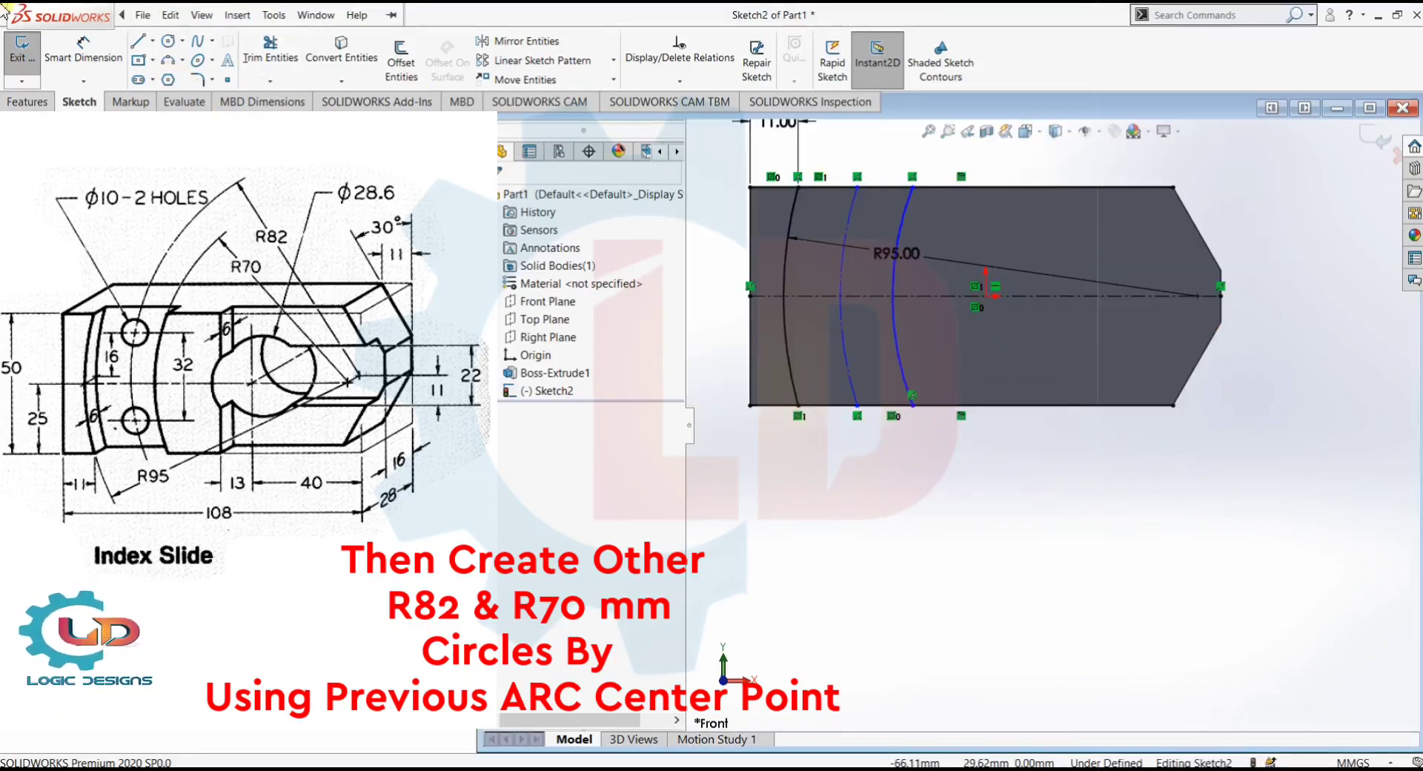
- Add radius dimensions of 70 mm to the inner solid arc and 82 mm to the construction arc
left_click(64, 57)
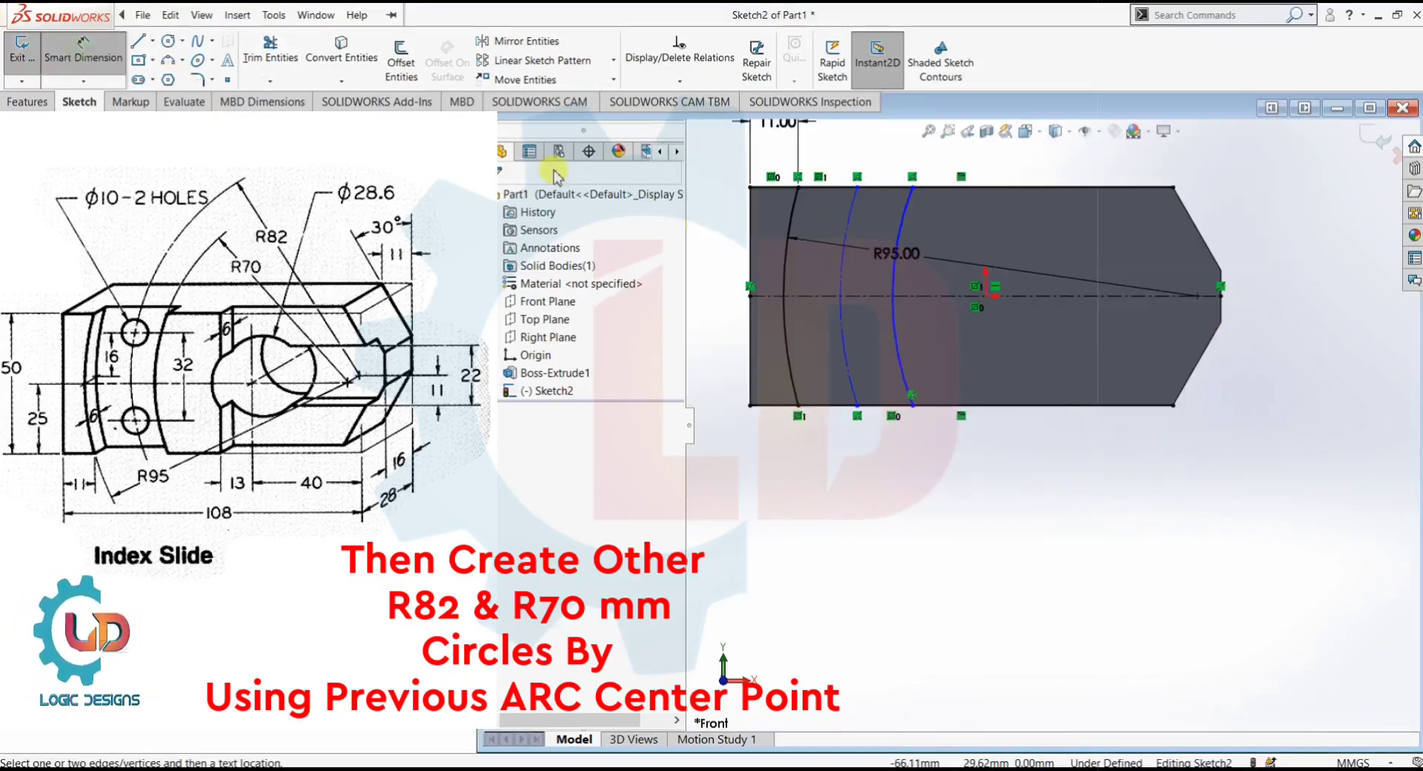
left_click(900, 368)
left_click(1012, 357)
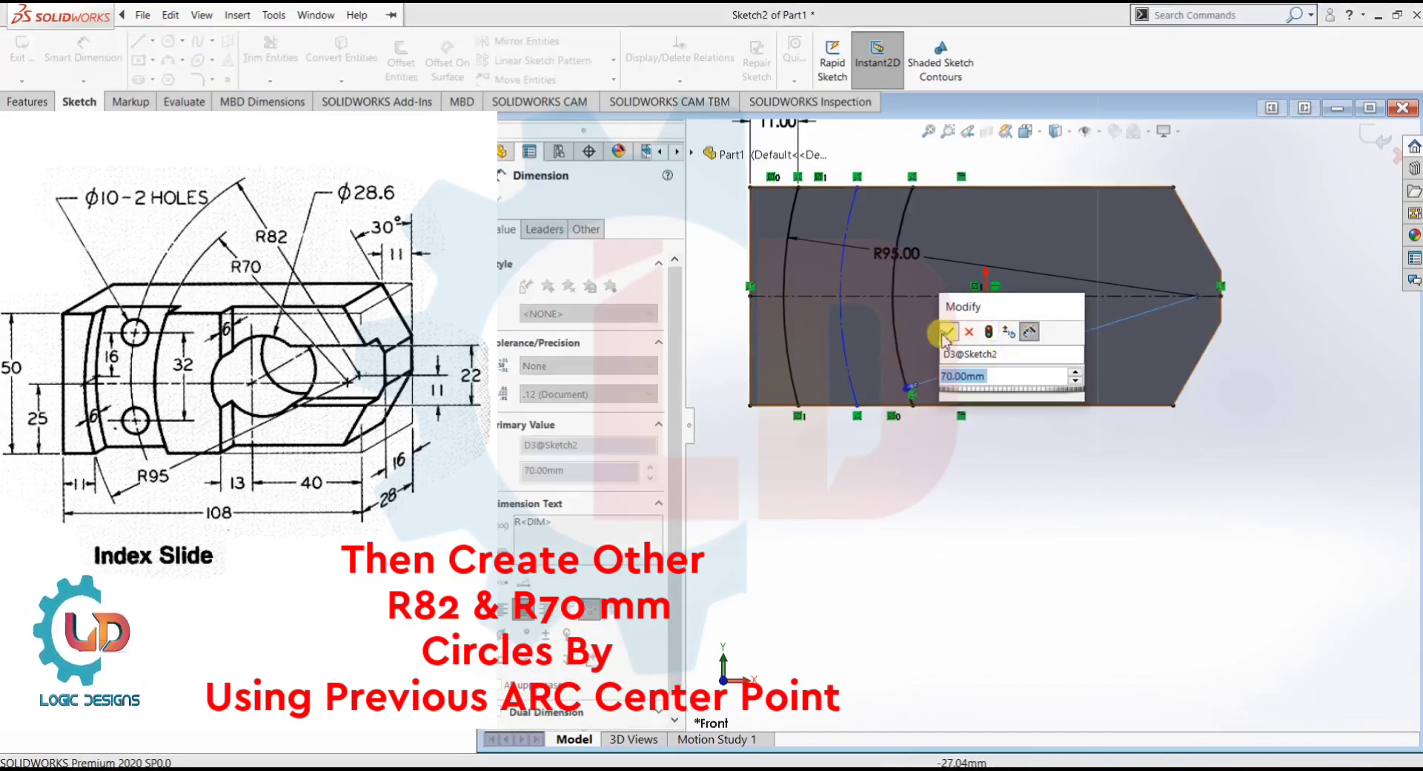
left_click(946, 332)
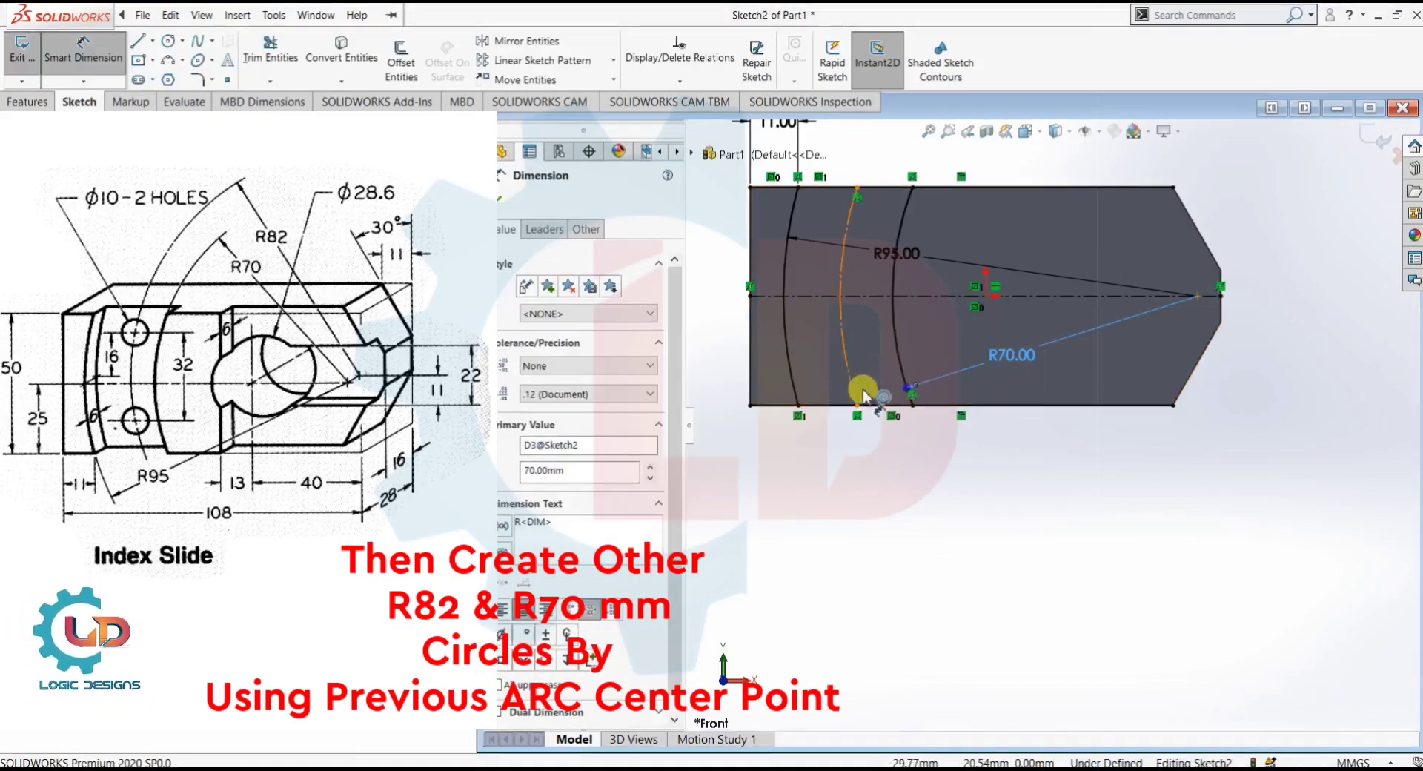
left_click(856, 389)
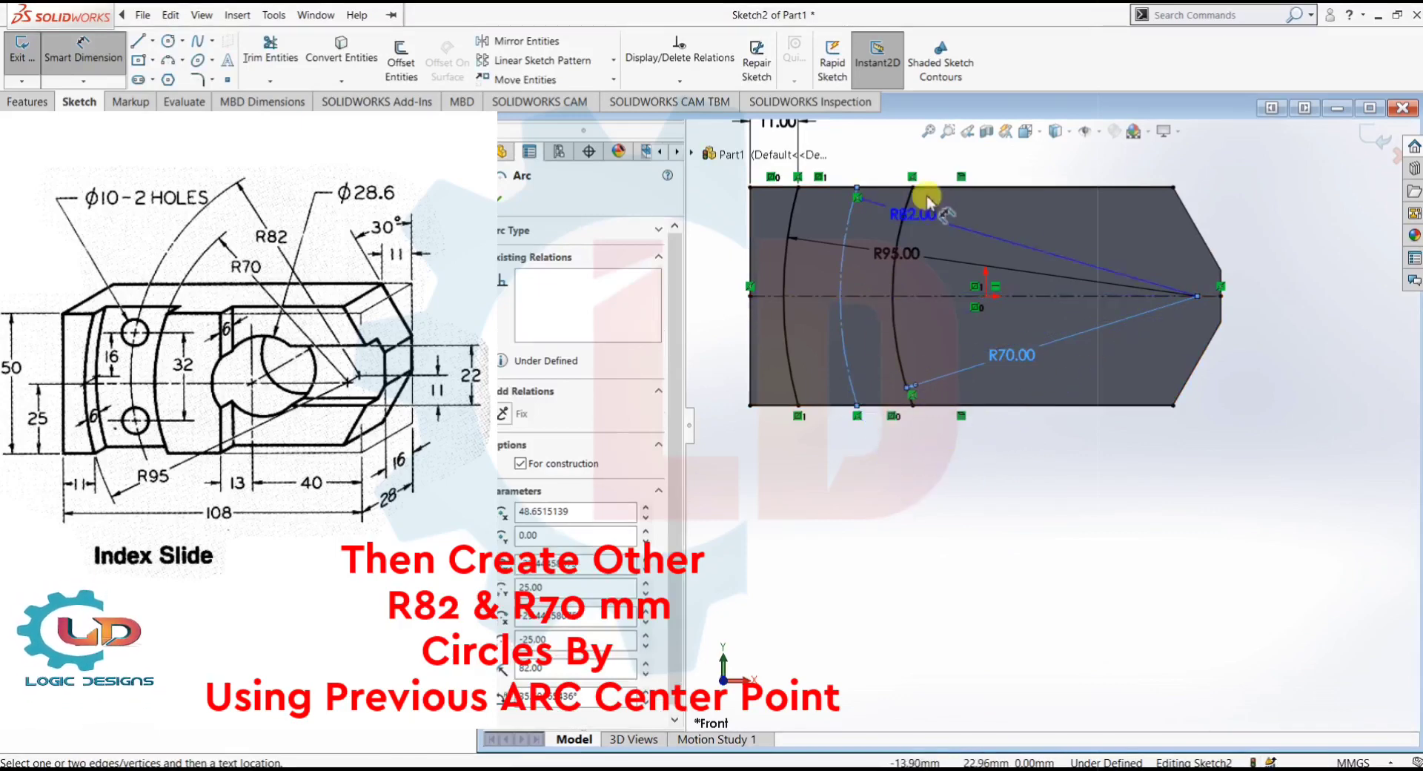
left_click(925, 215)
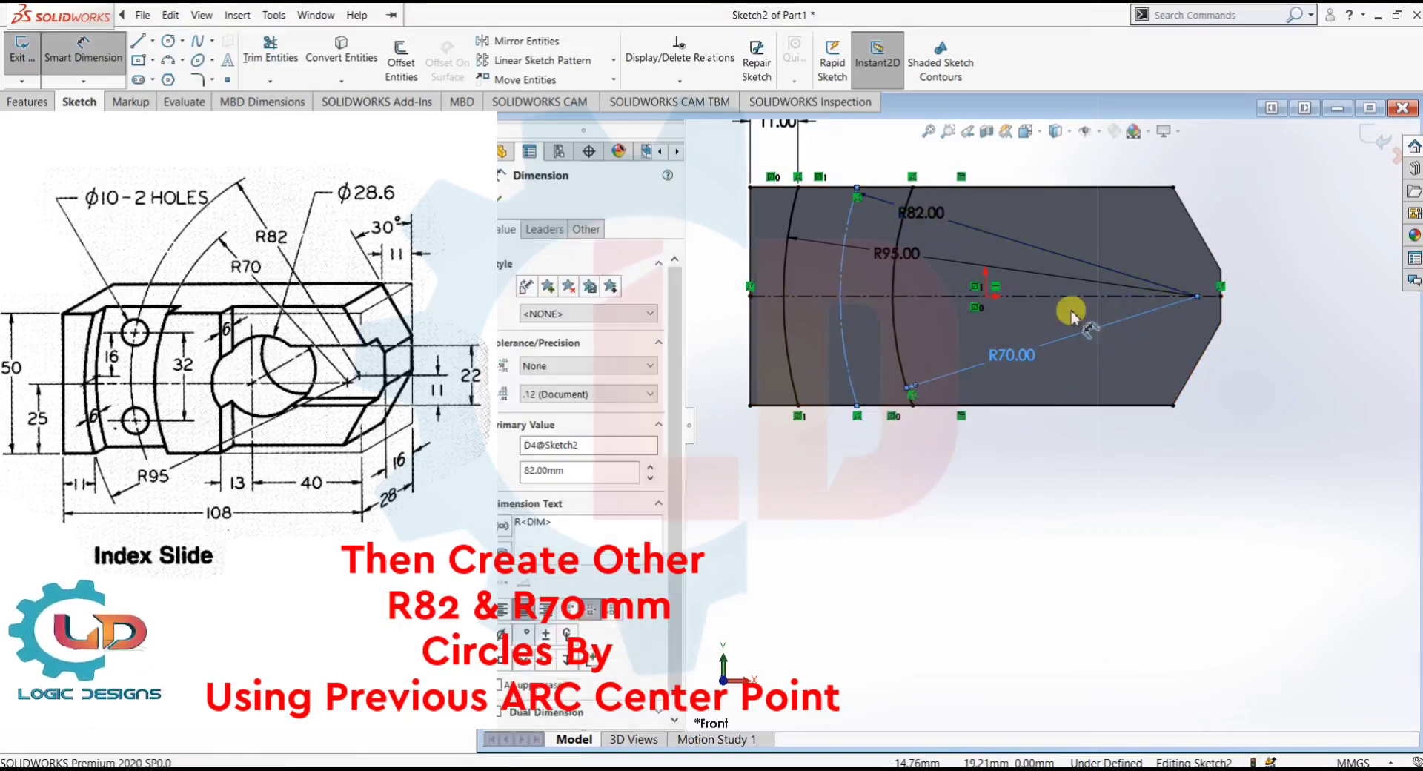
- Reposition the R95 and R82 radius dimensions slightly so their text is easier to read
left_click(857, 191)
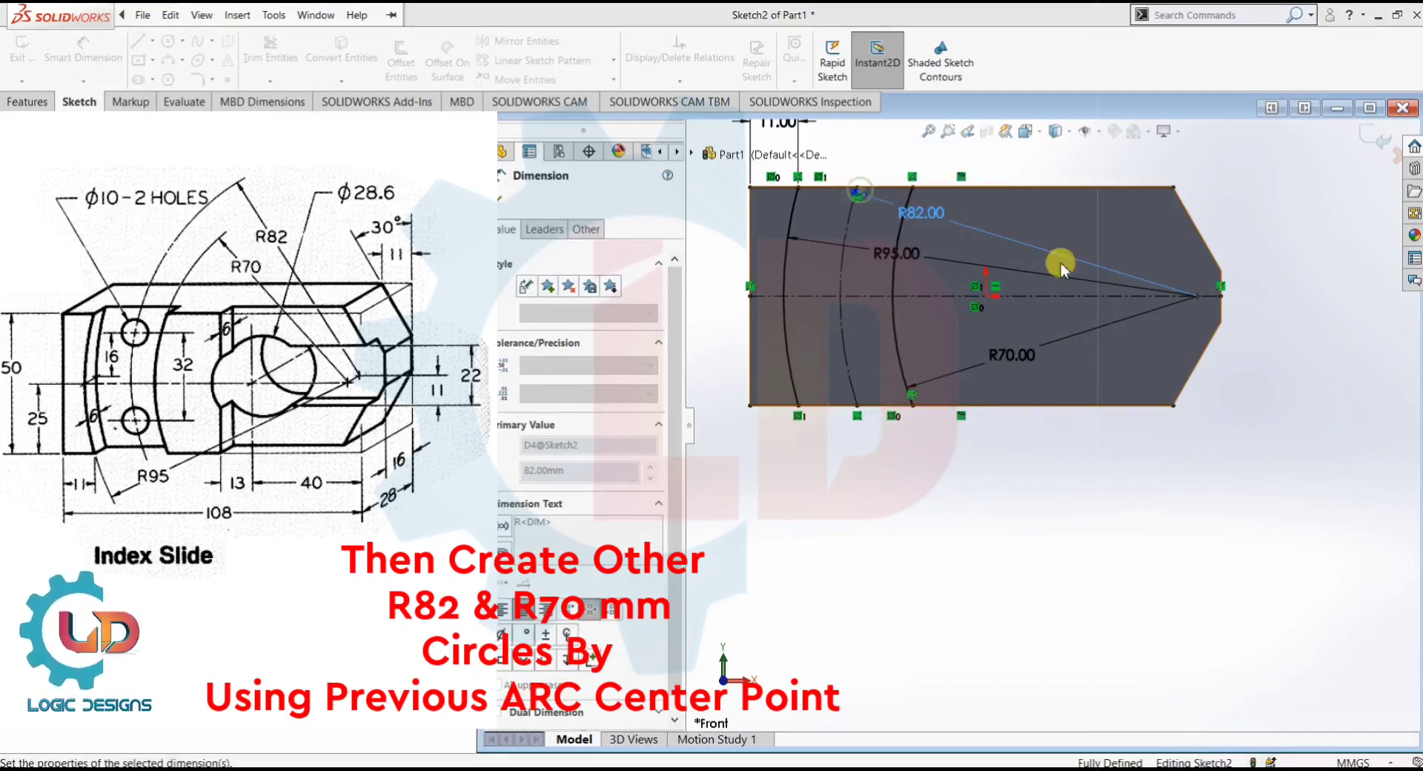
middle_click_drag(1281, 415, 1309, 519, "ctrl")
left_click_drag(932, 360, 931, 391)
mouse_move(952, 325)
left_mouse_down()
mouse_move(943, 317)
mouse_move(955, 333)
left_mouse_up()
left_click(1000, 238)
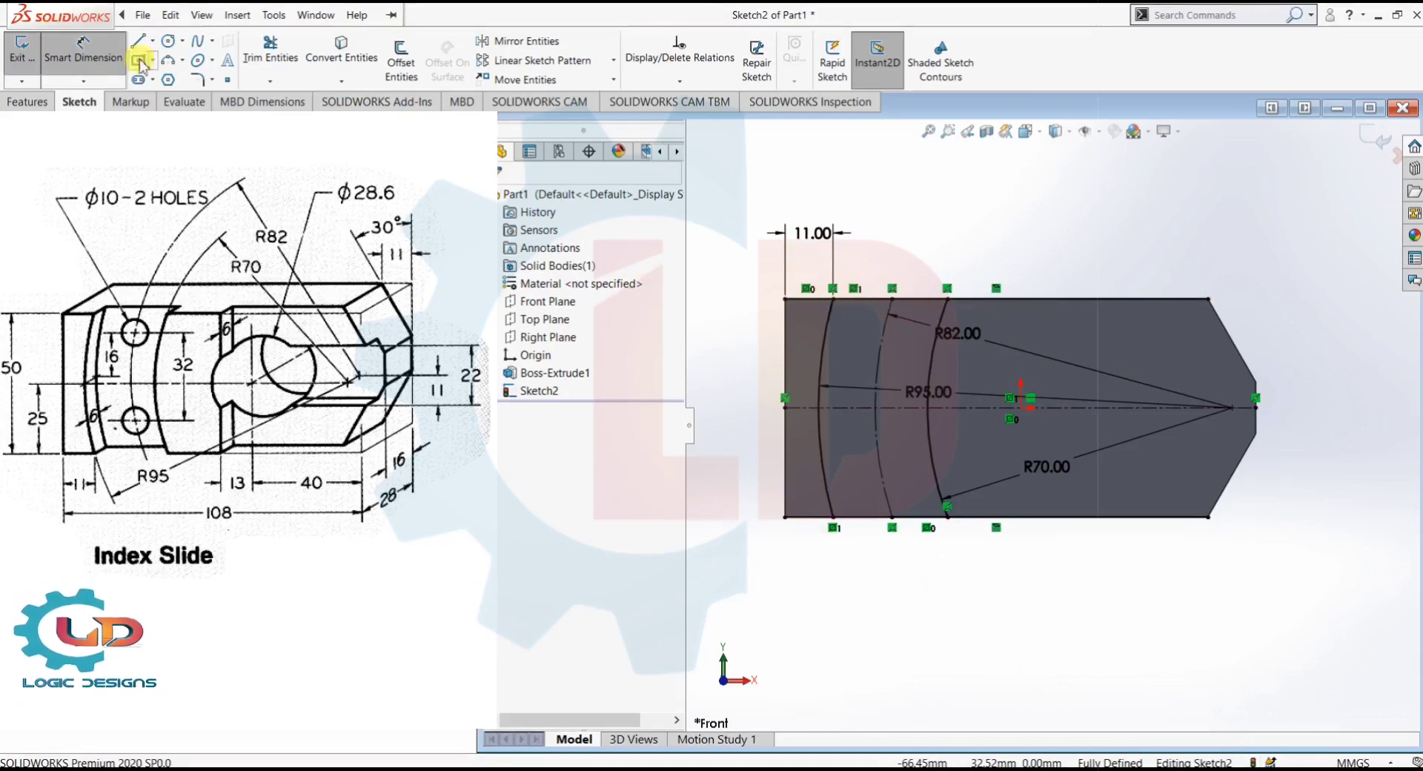
- Trim the unwanted horizontal sketch lines along the block's edges, beyond the R70 arc and left of the R95 arc
left_click(261, 63)
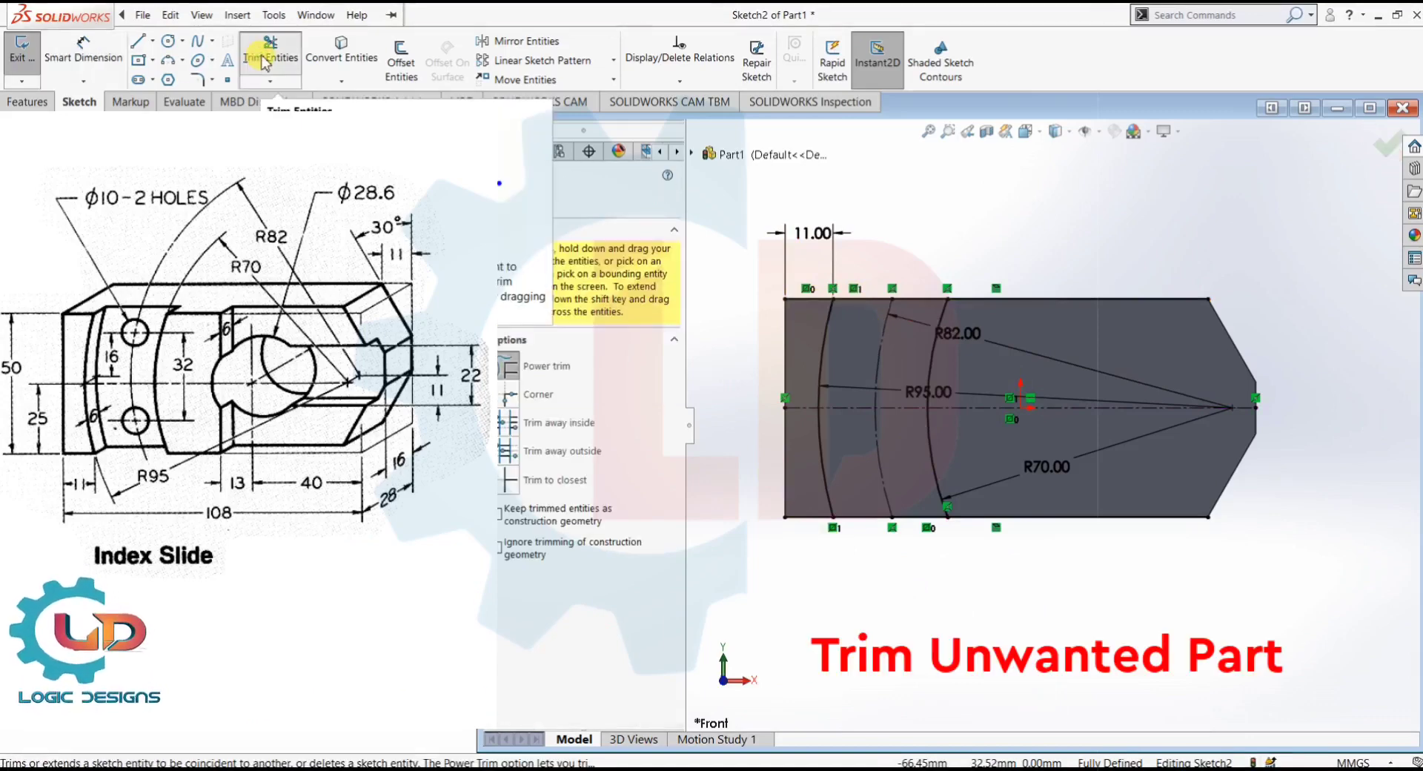
left_click_drag(1098, 298, 1104, 334)
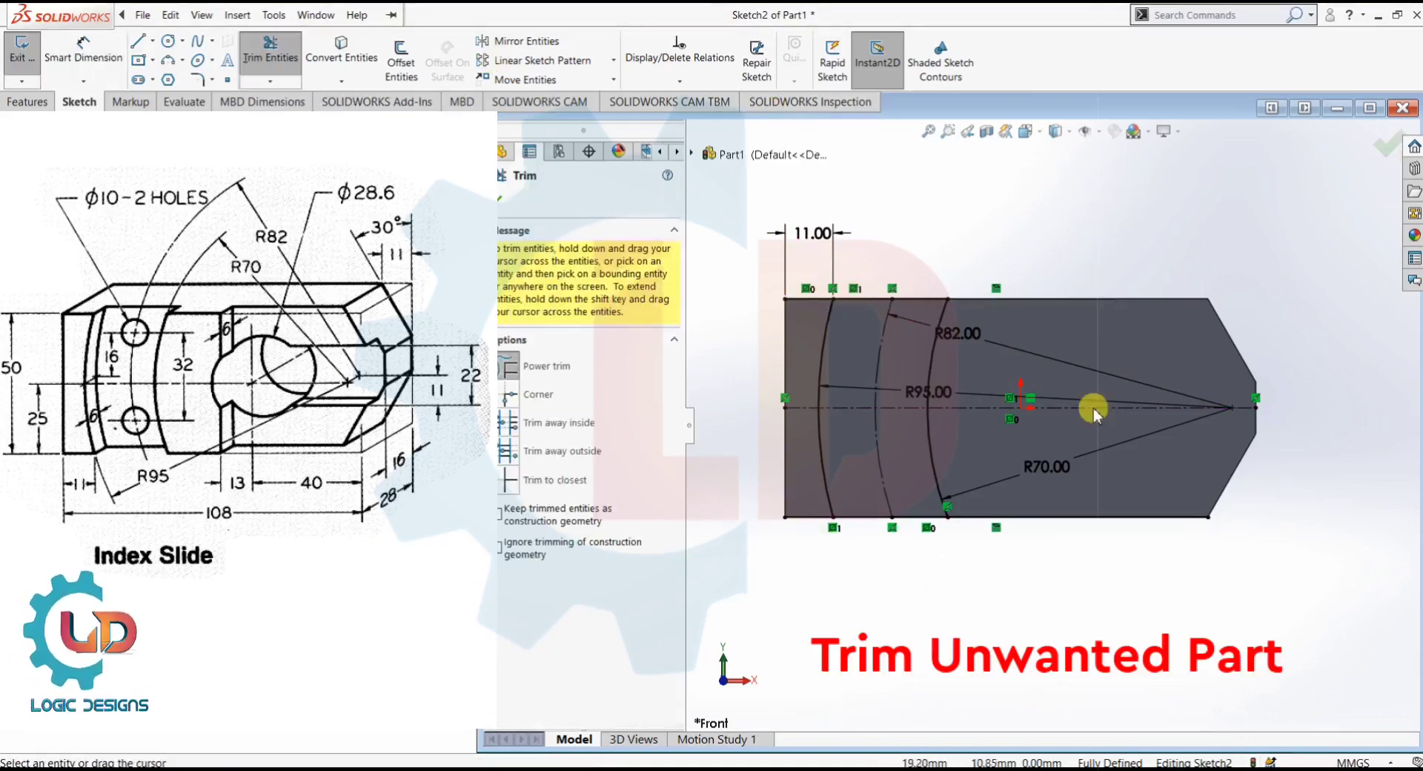
left_click_drag(1109, 578, 1101, 501)
left_click_drag(815, 574, 808, 504)
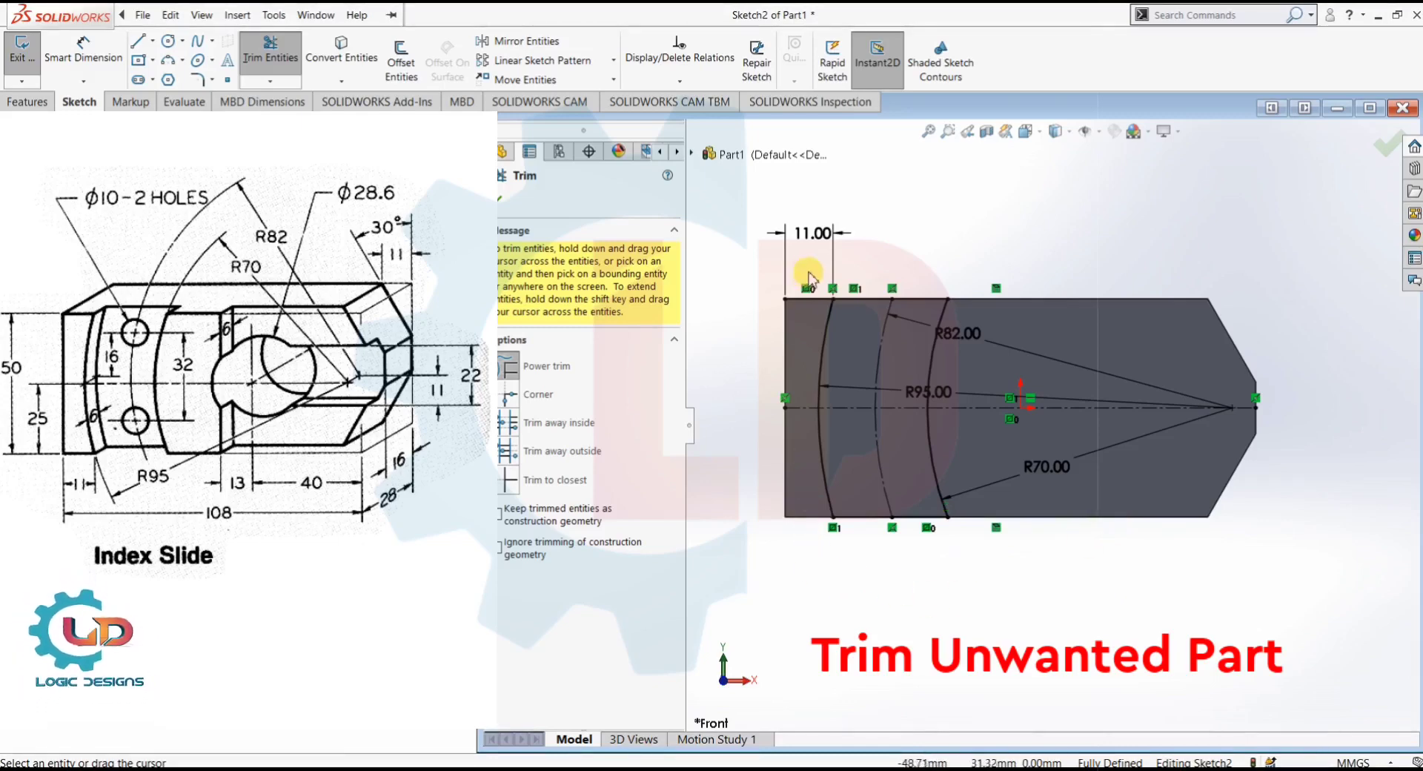
key("Escape")
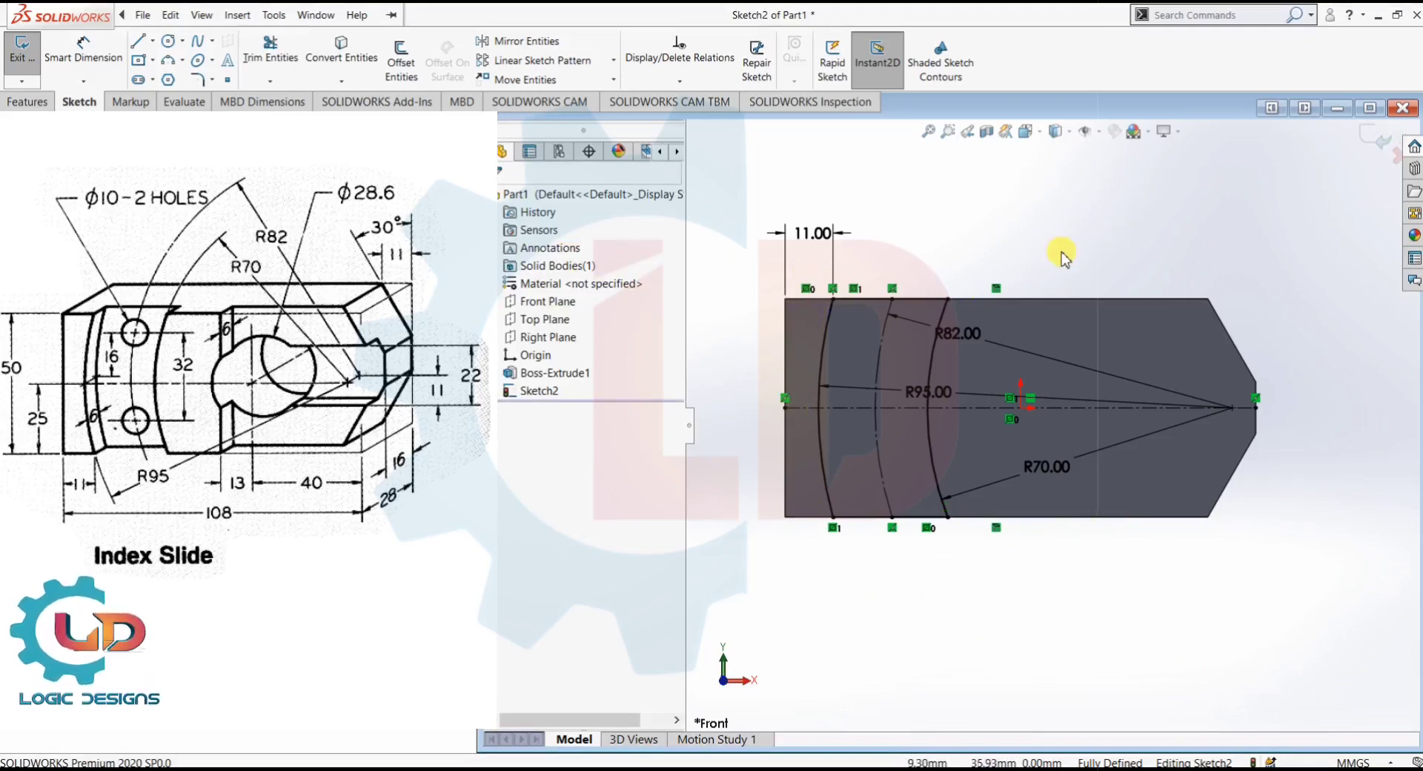
- Draw a circle of 14.3 mm radius centred on the horizontal centerline, right of the R70 arc
left_click(169, 42)
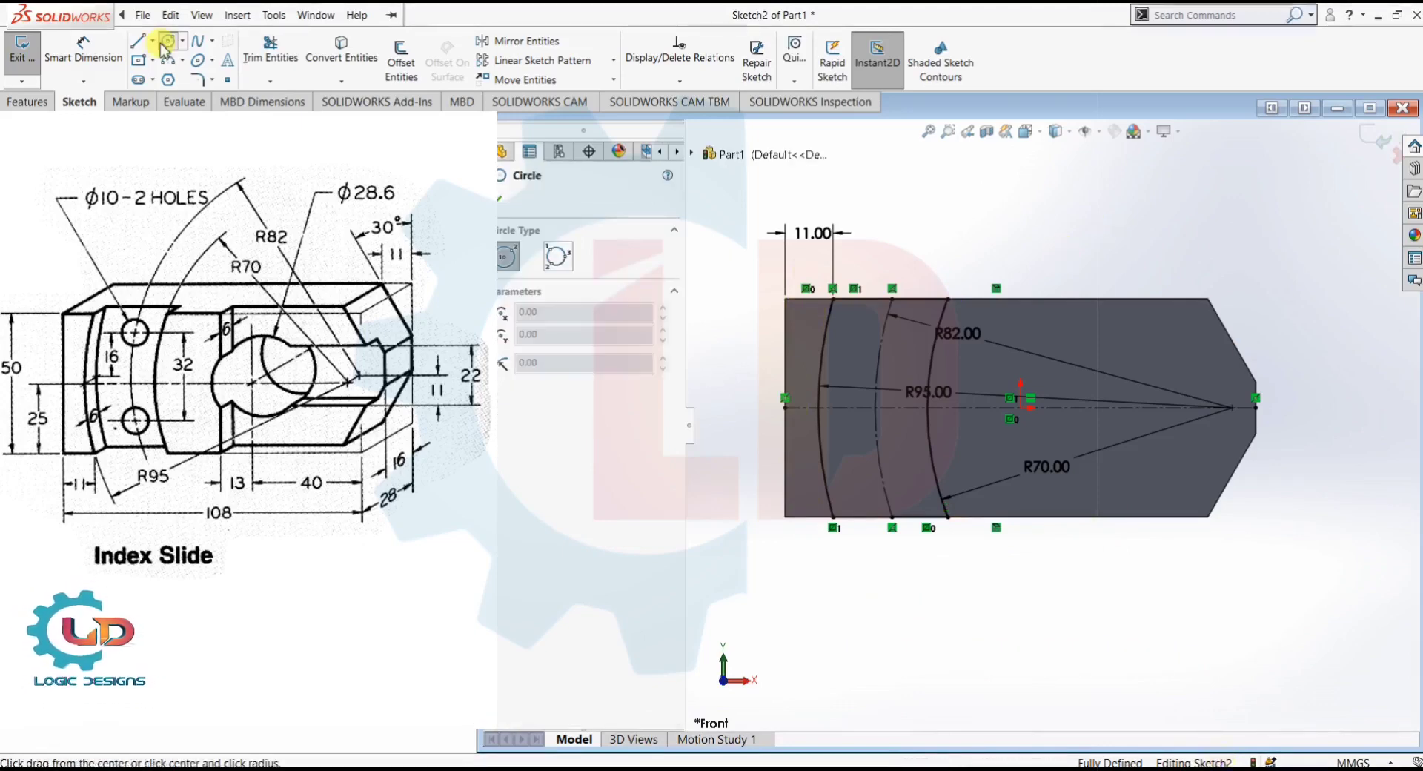
left_click(1132, 408)
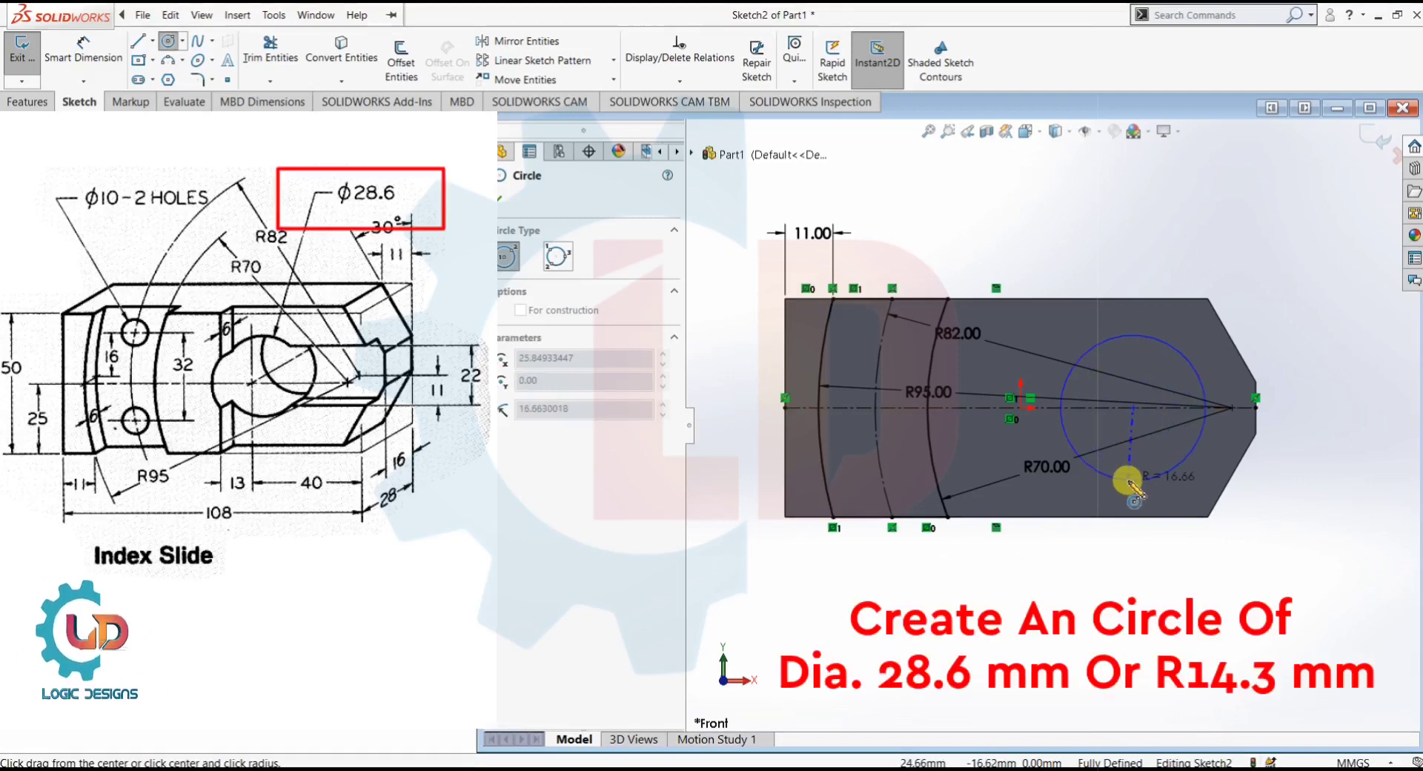
left_click(1128, 480)
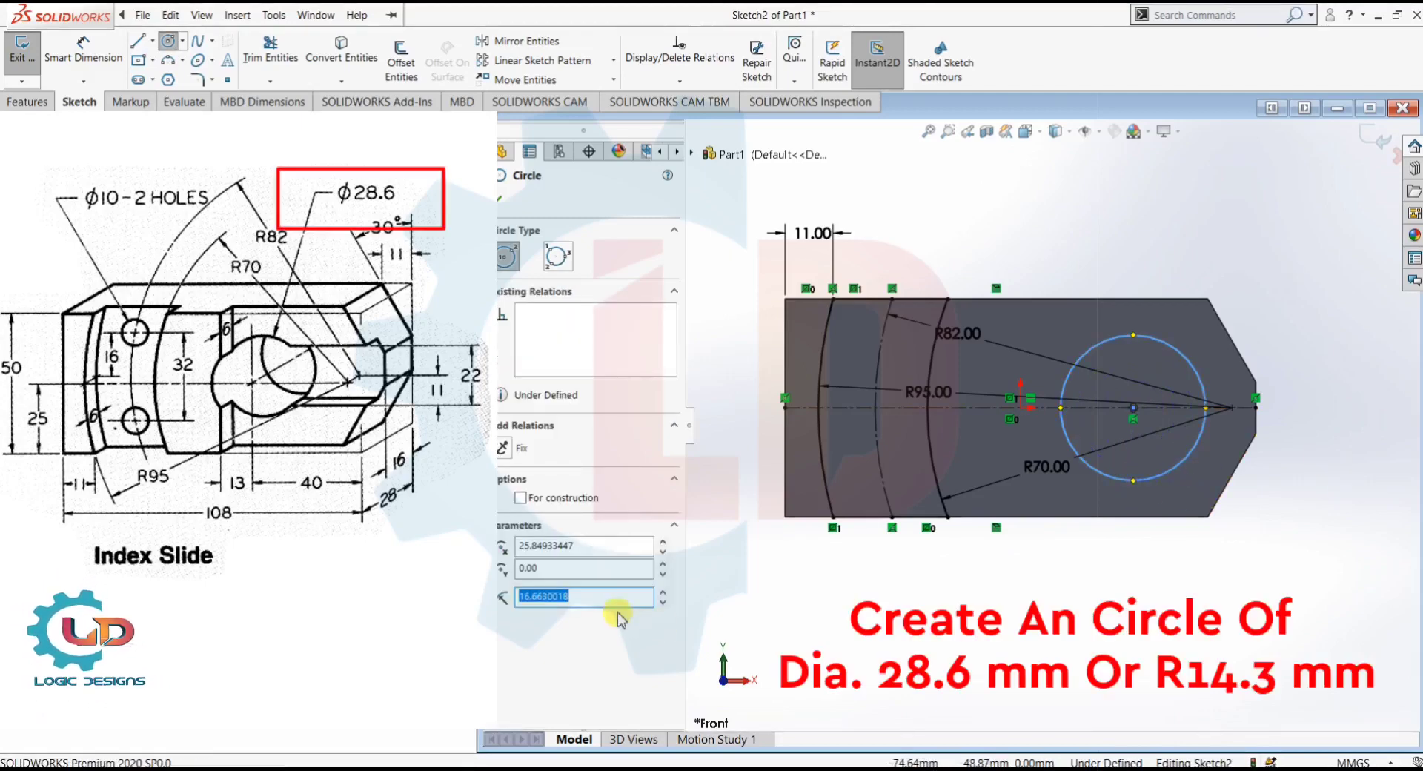
type("13")
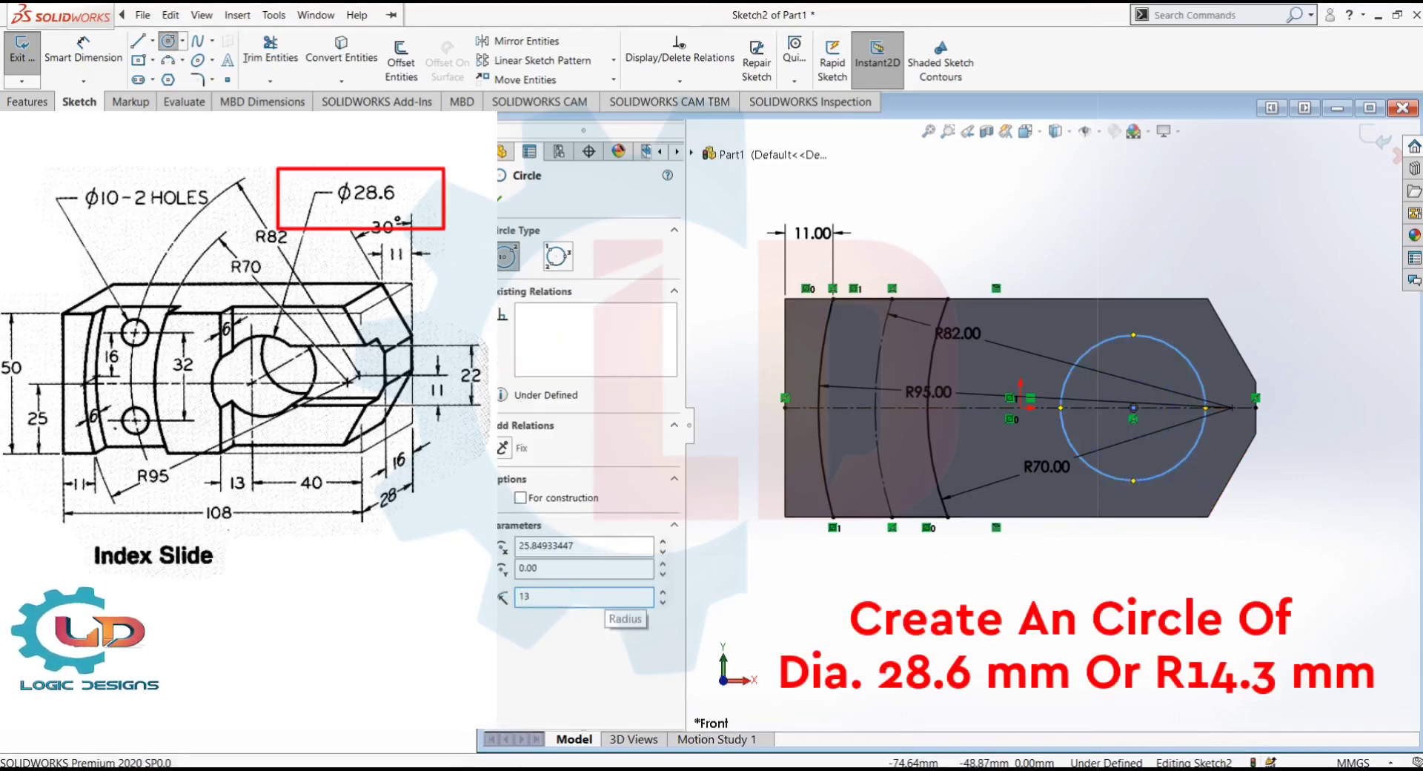
type(".")
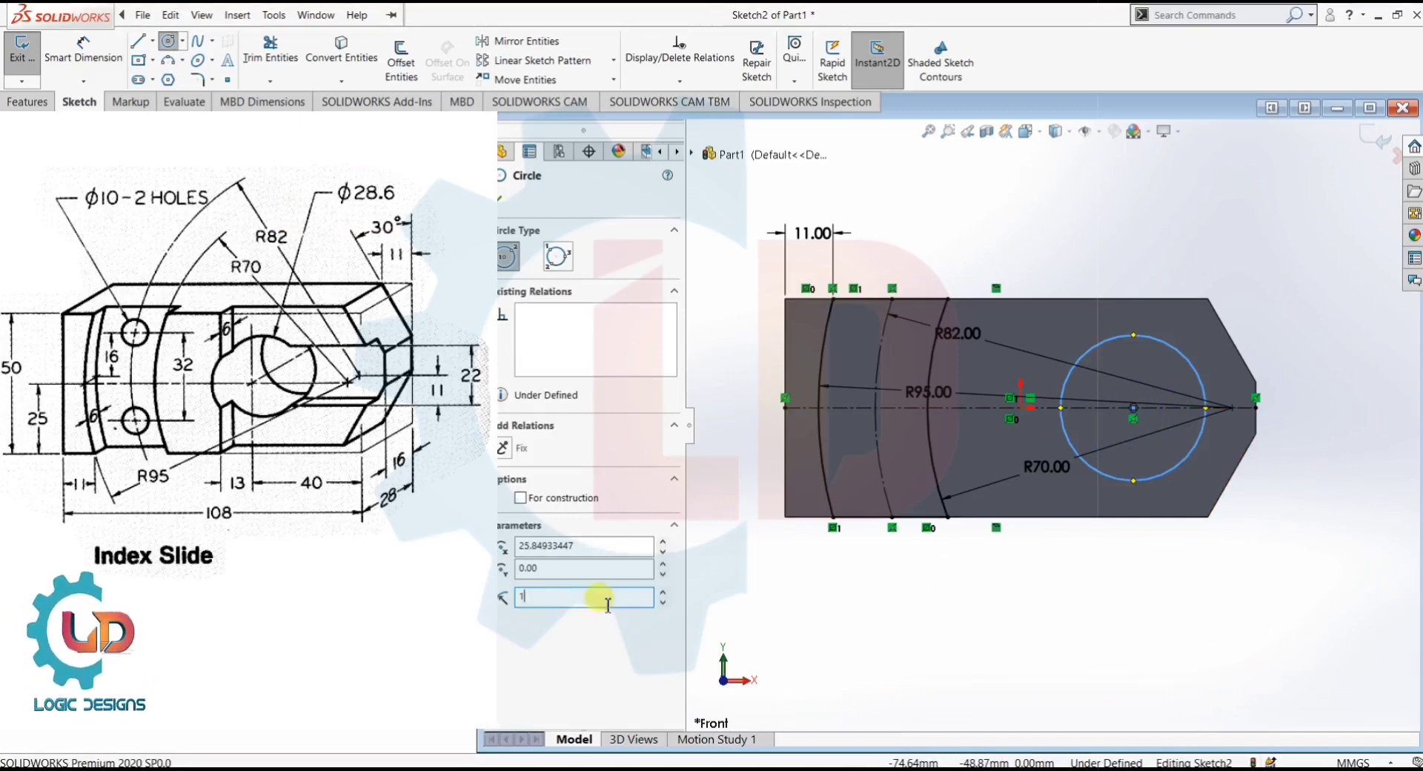
key("Return")
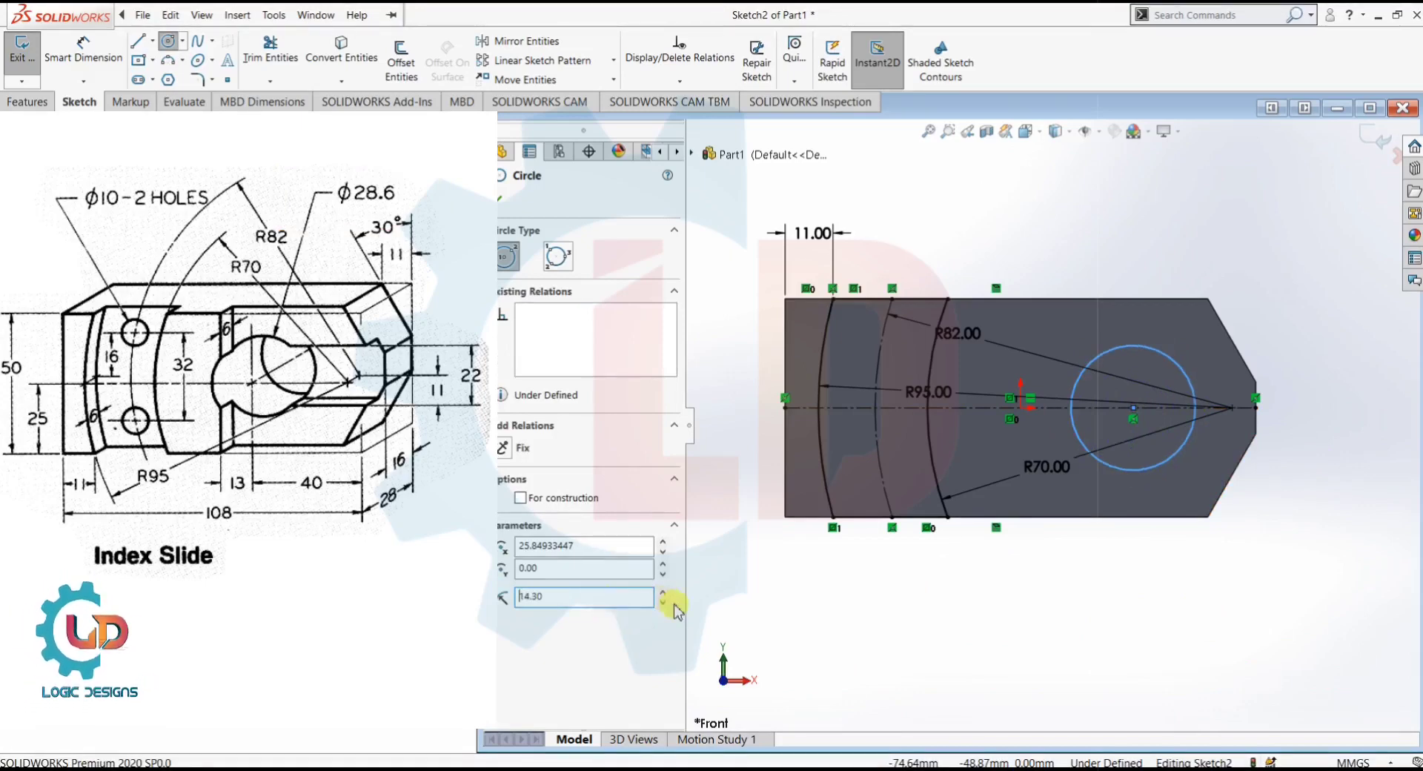
key("Escape")
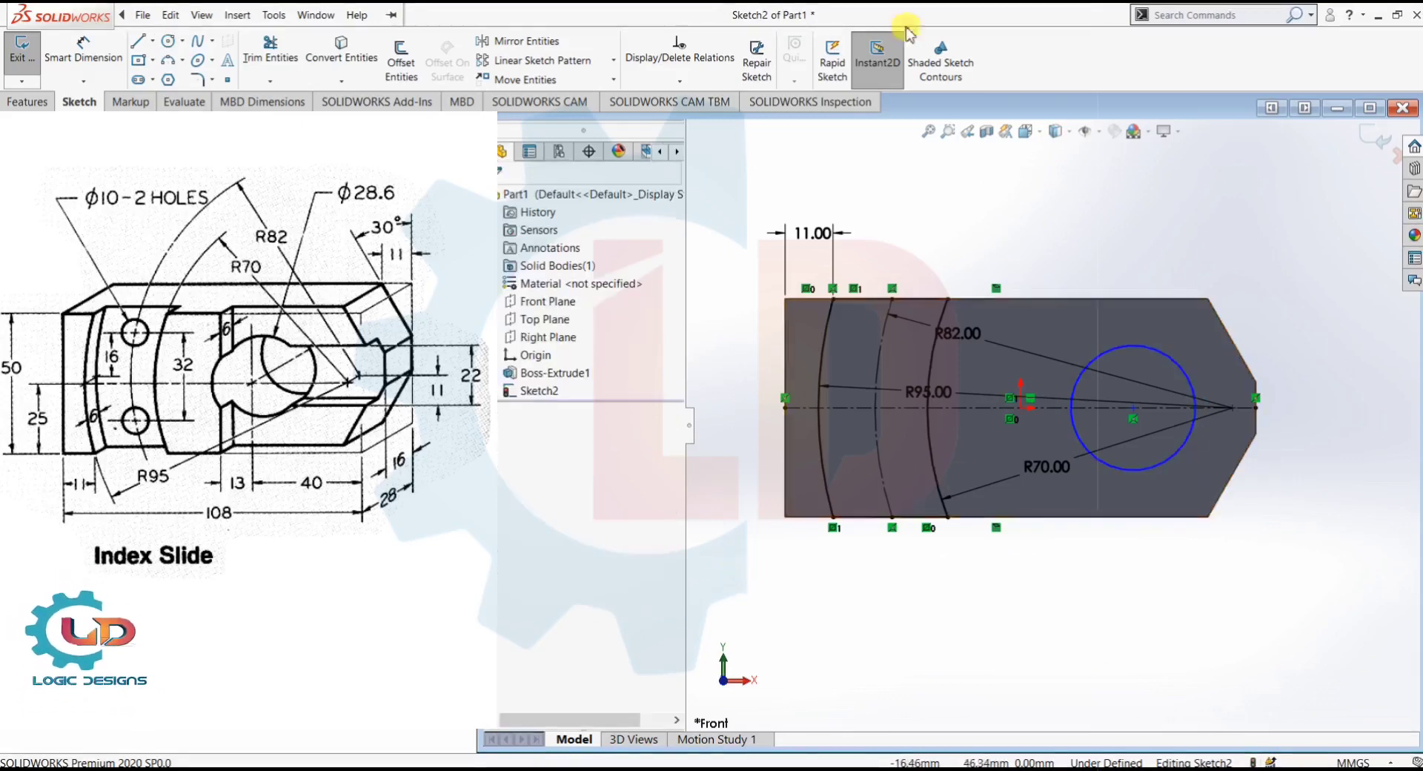
- Add a 28.6 mm diameter dimension to the circle, placed above the block
left_click(87, 57)
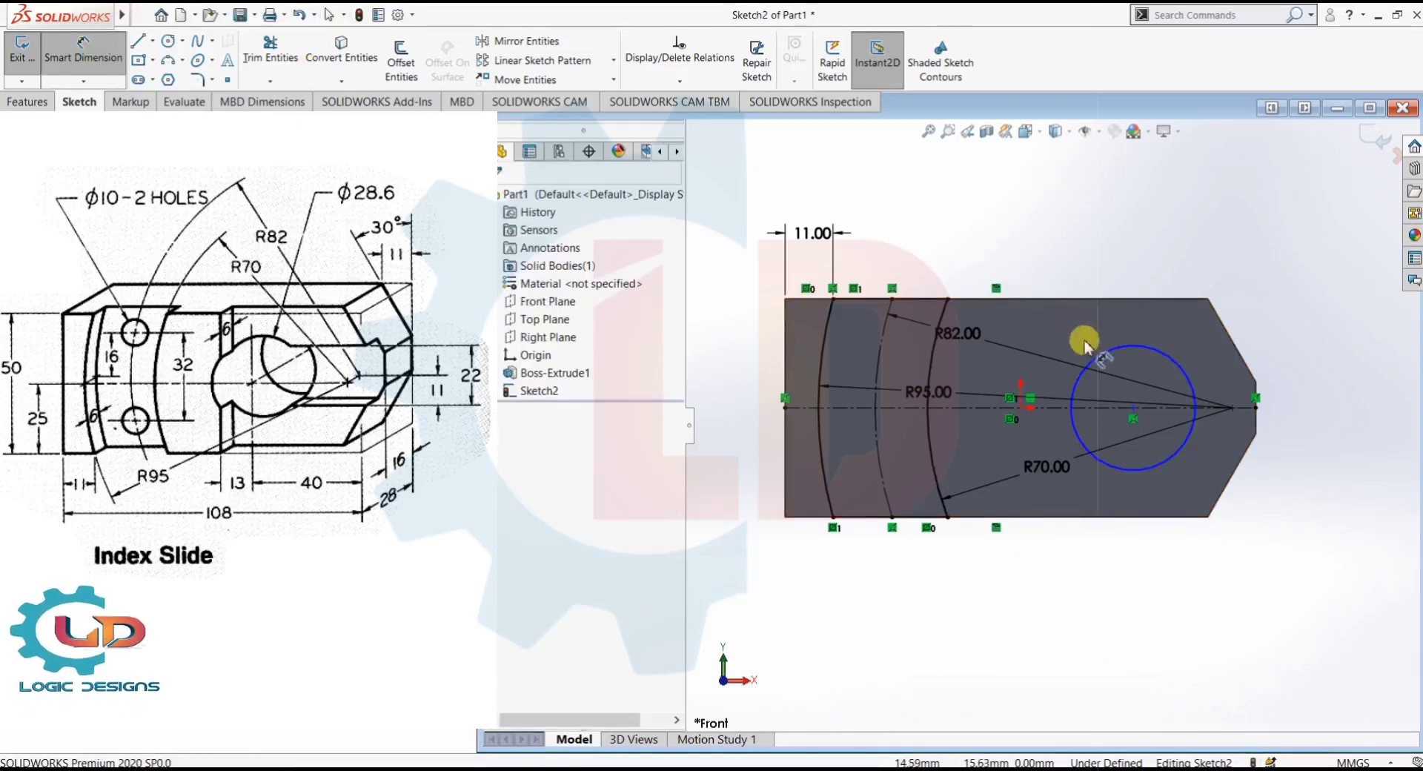
left_click(1107, 357)
left_click(1164, 268)
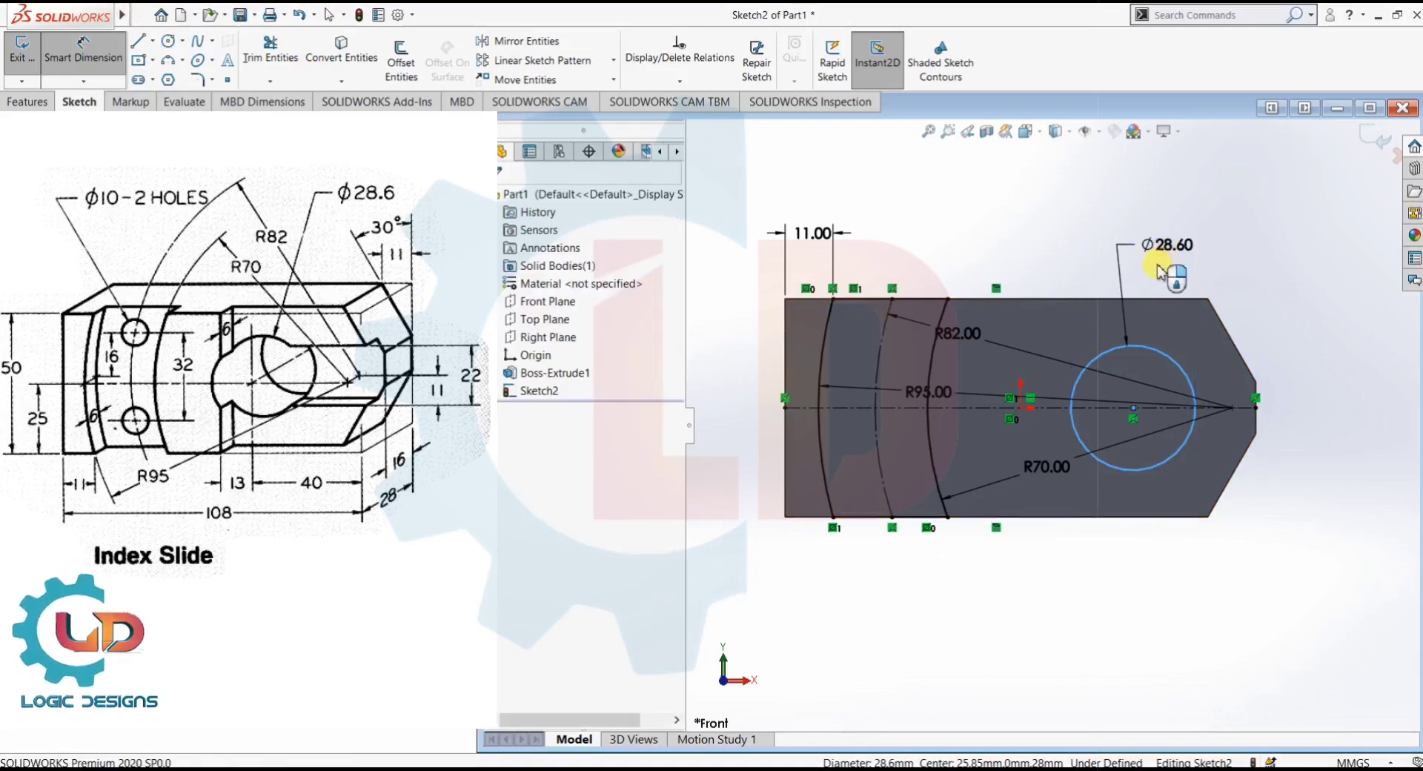
left_click(1098, 224)
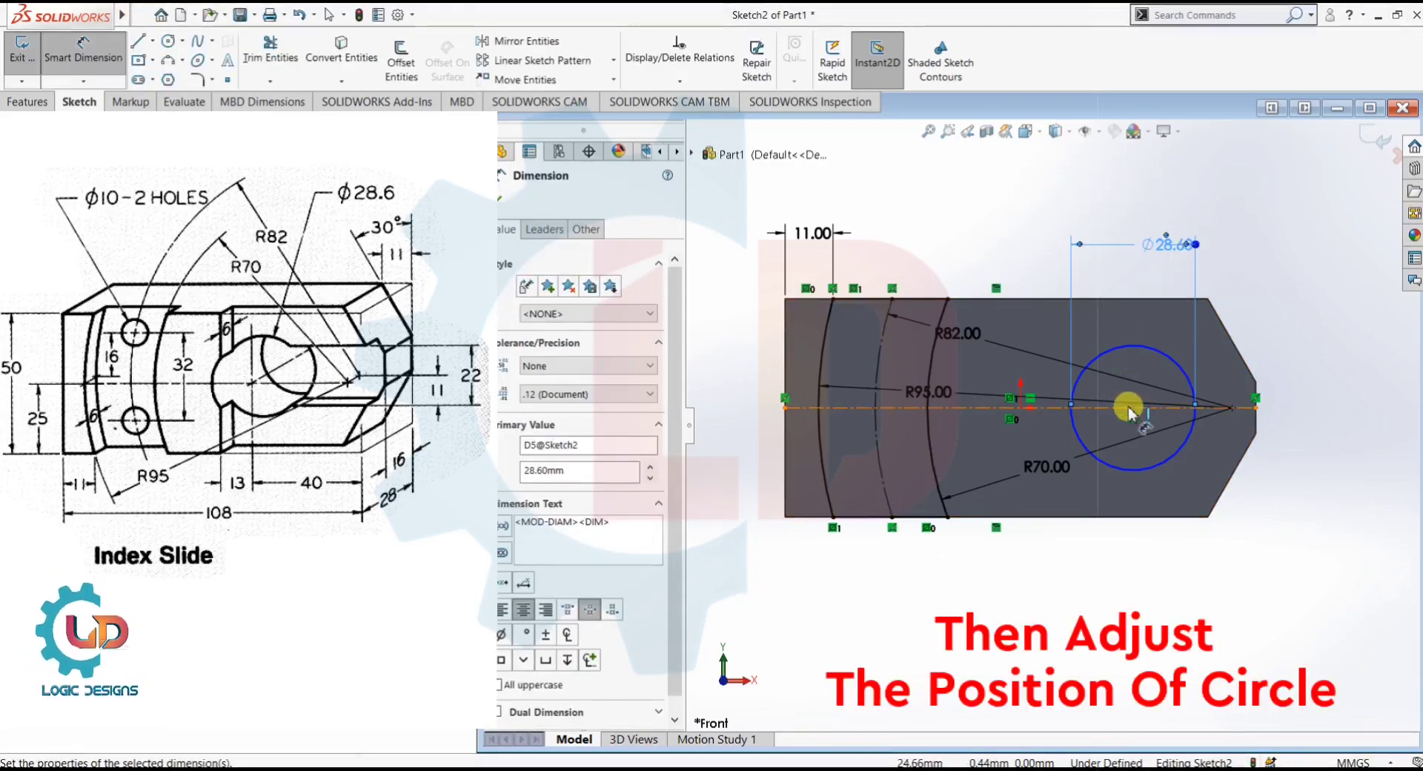
- Dimension the circle's center 40 mm from the right end of the centerline
left_click(1132, 408)
left_click(1256, 406)
left_click(1193, 618)
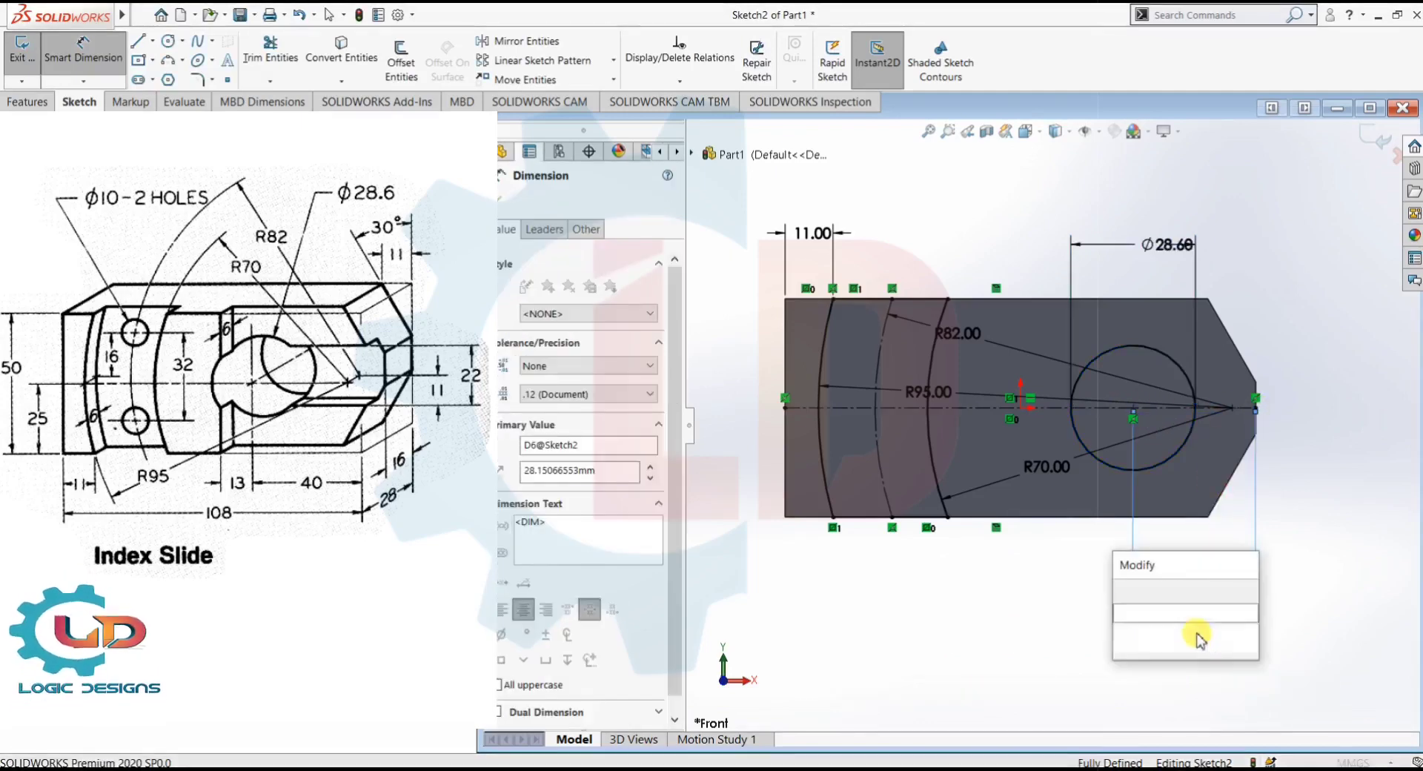
type("40")
key("Return")
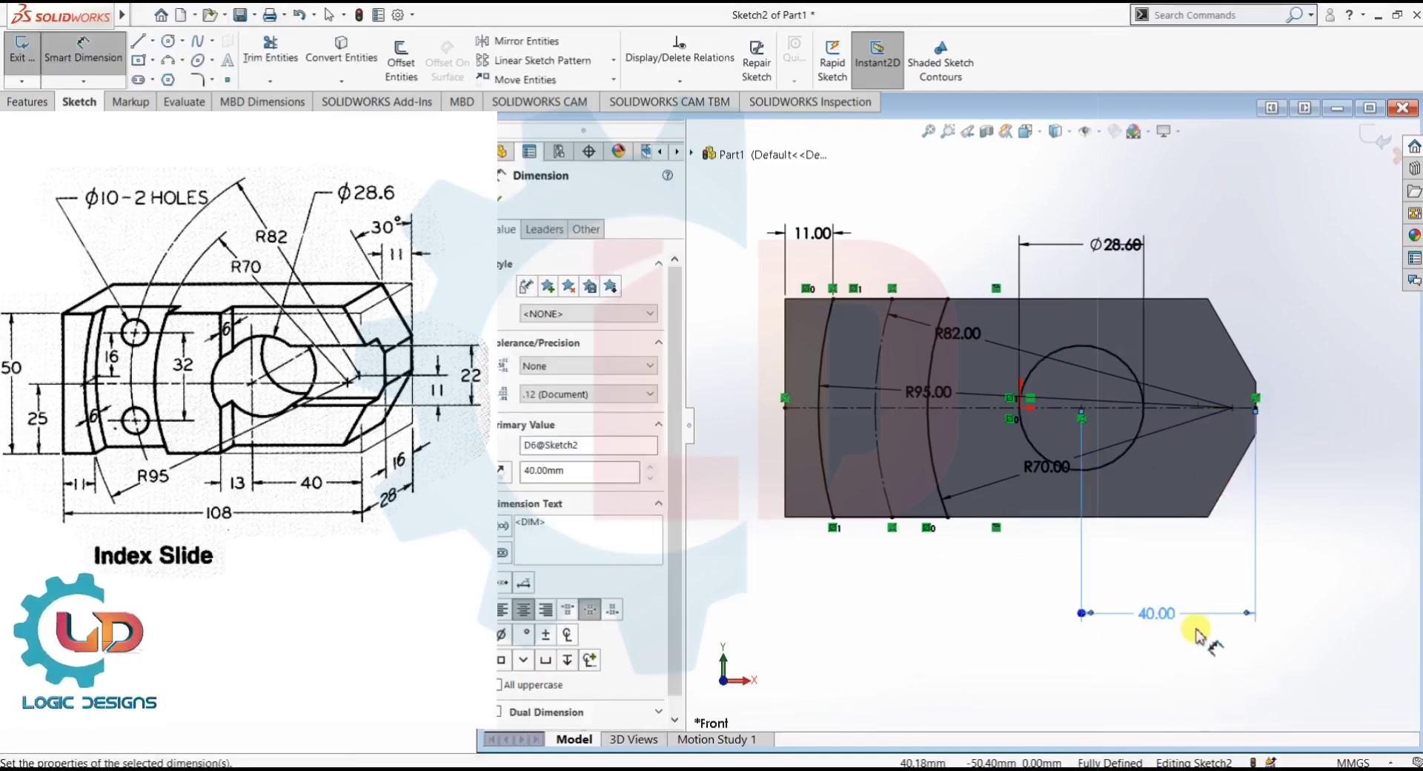
key("Escape")
- Draw a vertical line from the block's top edge to its bottom edge, crossing the left part of the circle
scroll(1092, 394, "down", 4)
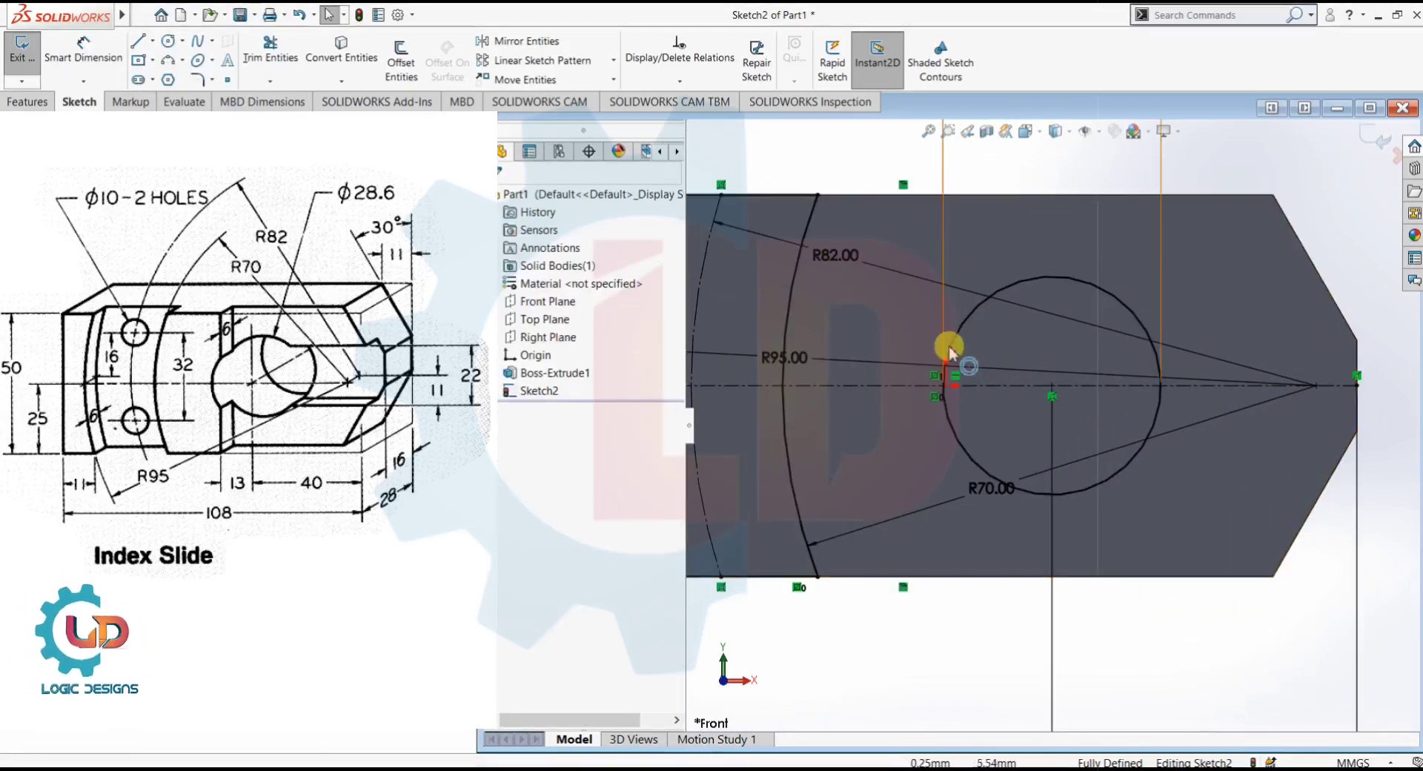
left_click(141, 43)
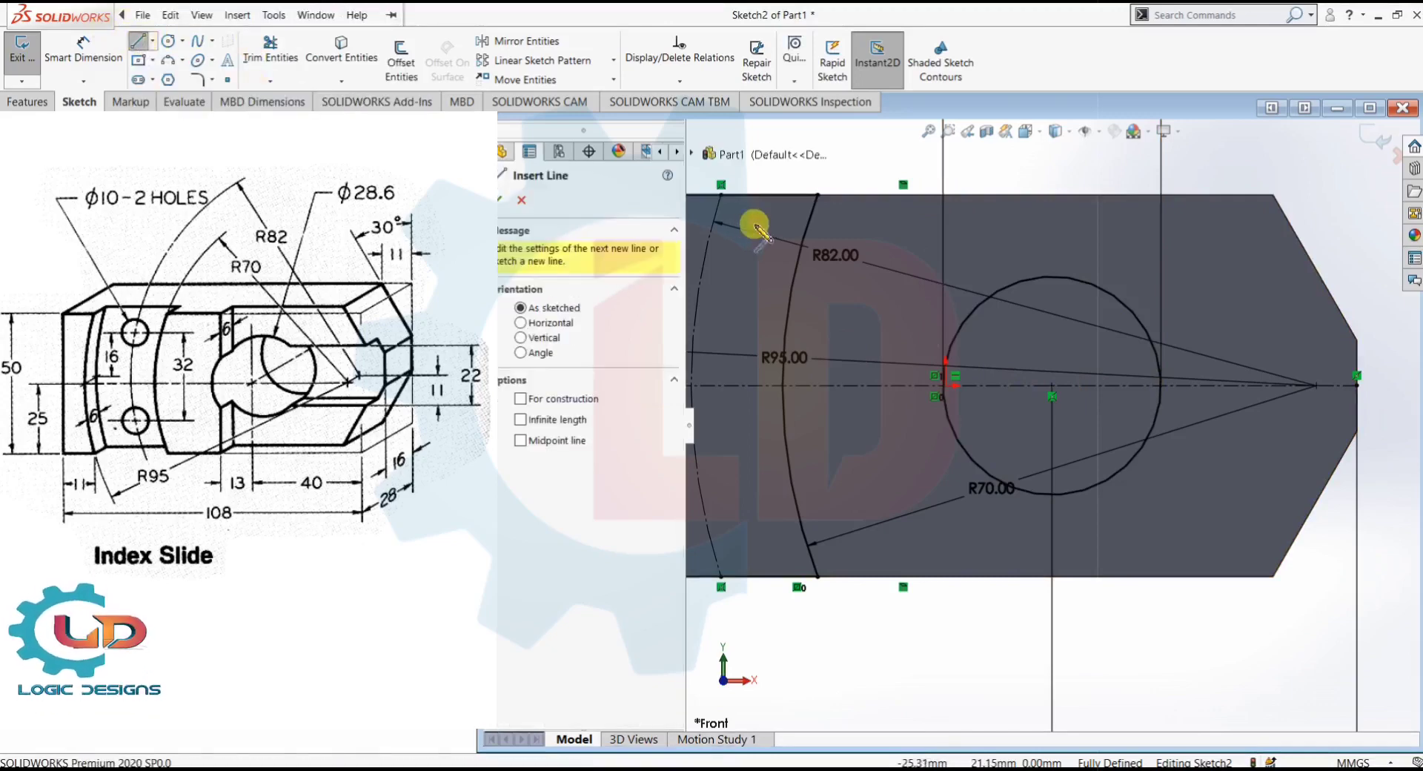
left_click(945, 379)
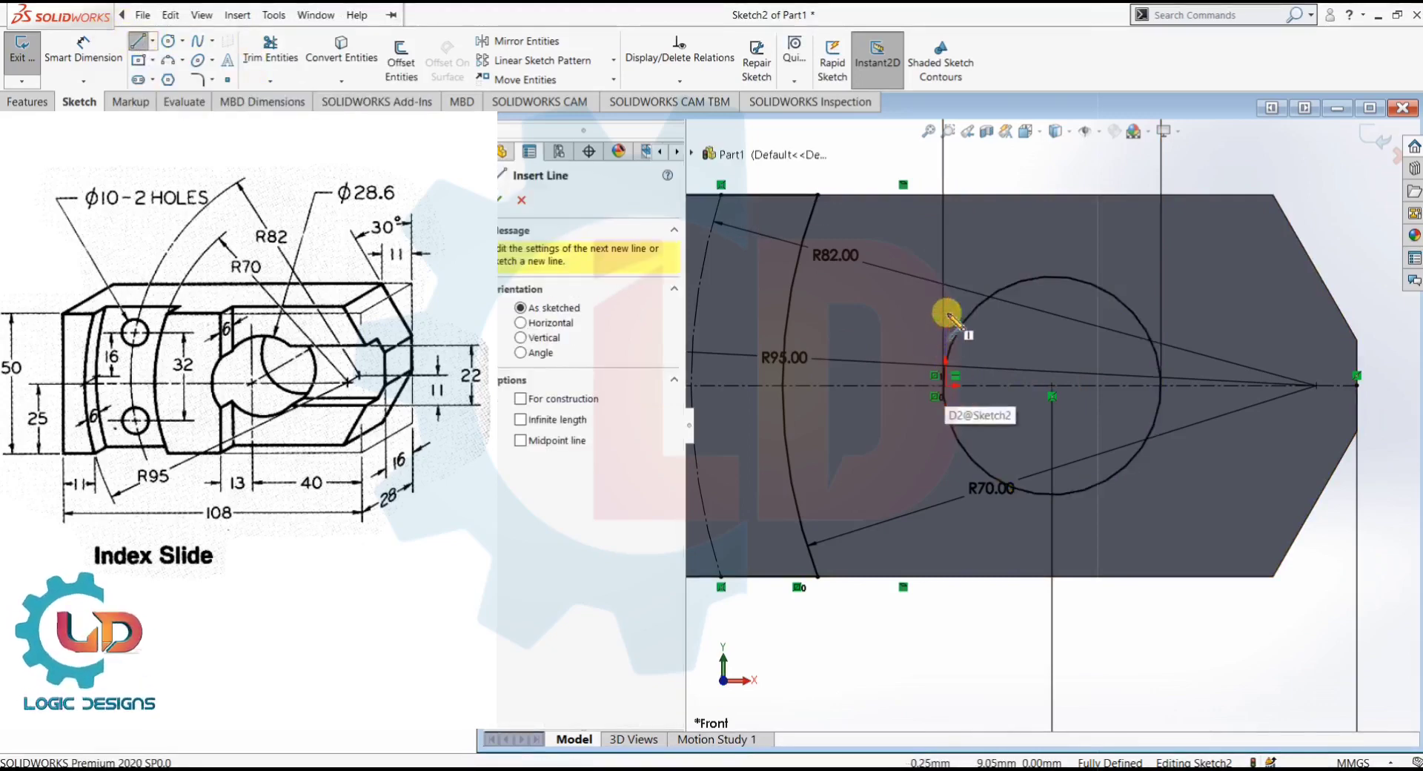
left_click(961, 195)
double_click(961, 578)
key("Escape")
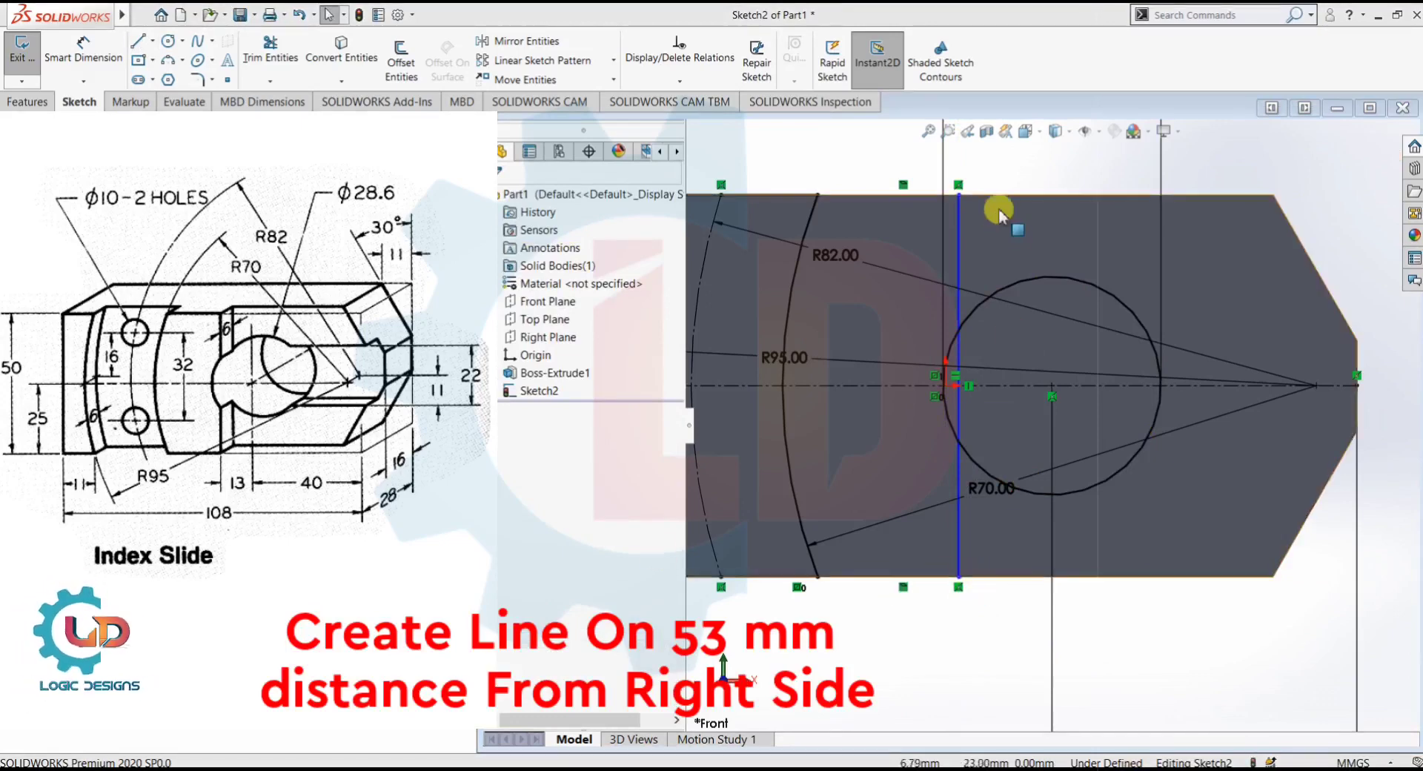
- Dimension the vertical line 53 mm from the right end of the centerline
left_click(83, 52)
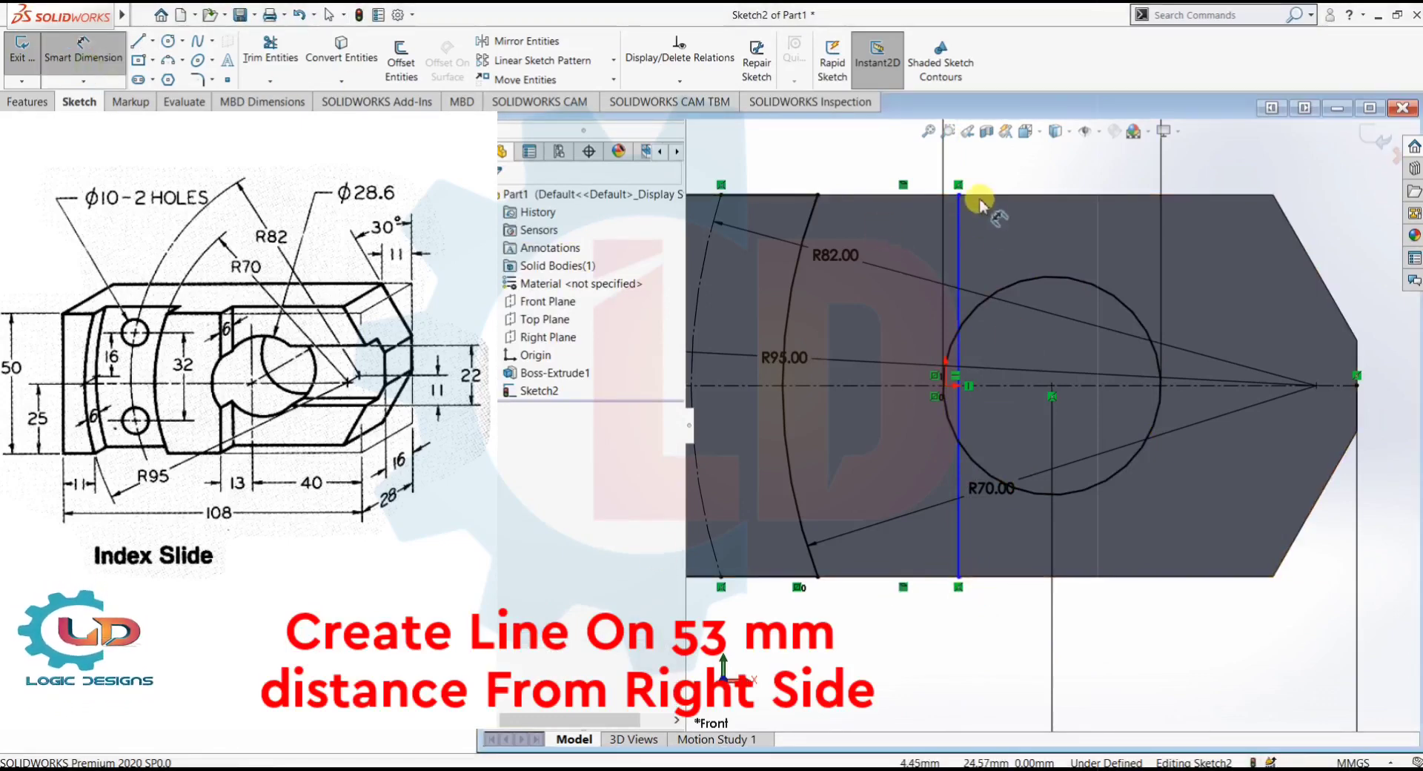
left_click(958, 192)
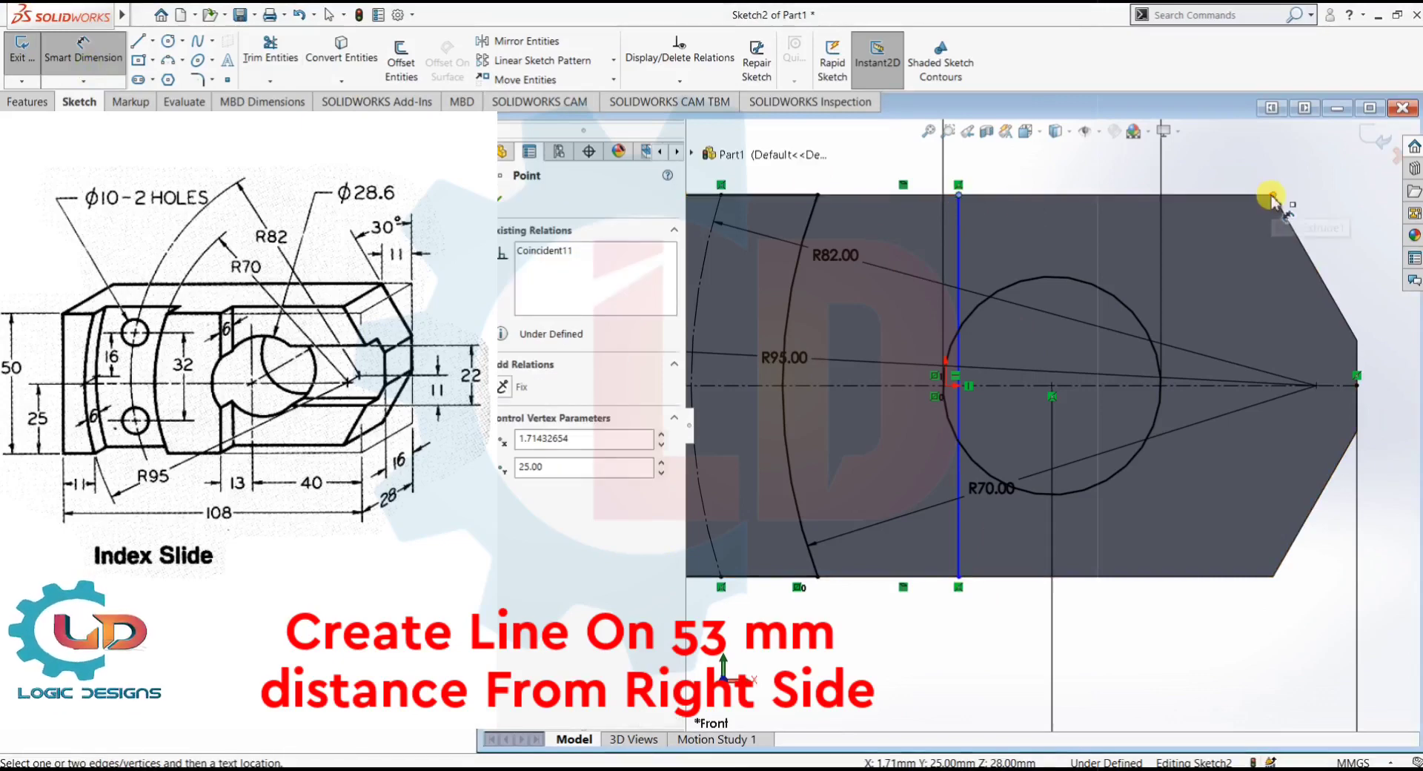
left_click(1358, 379)
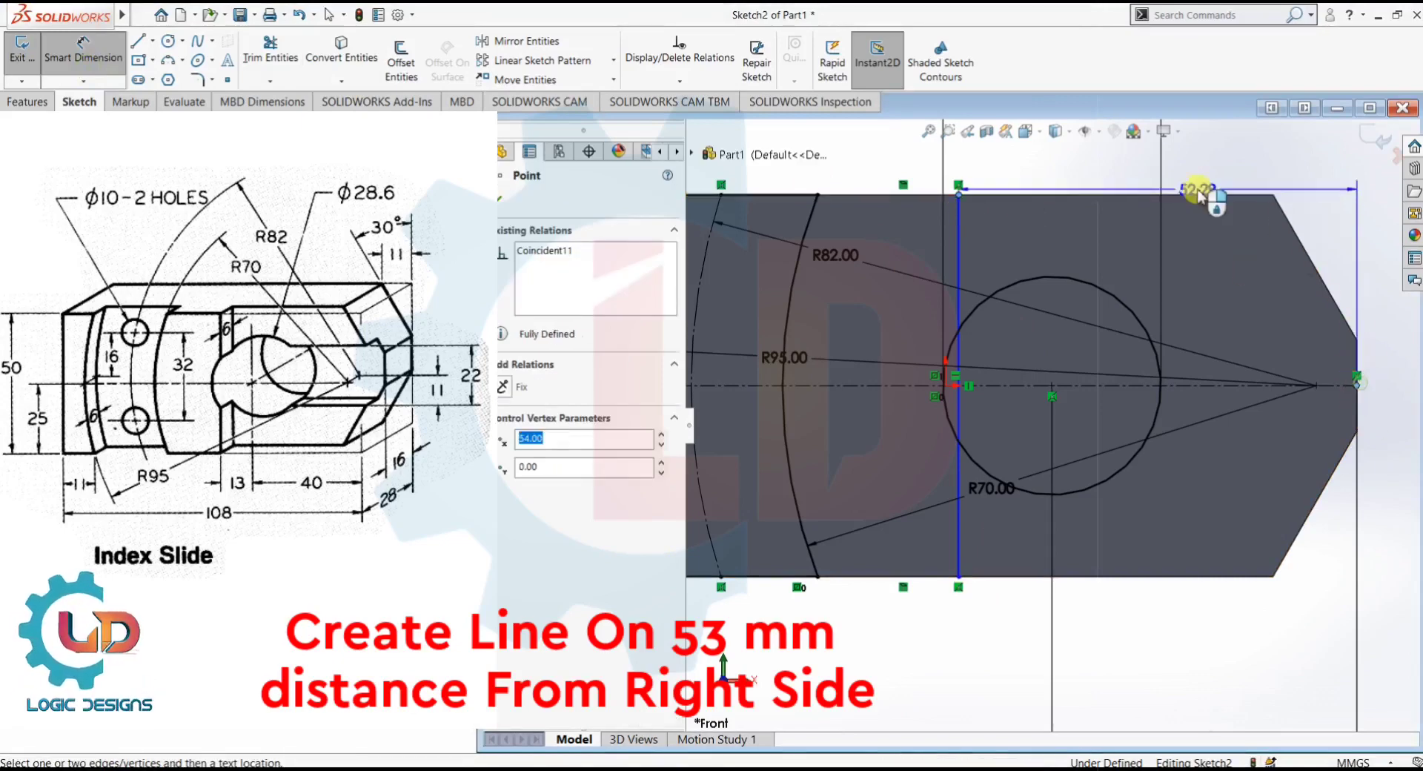
left_click(1208, 158)
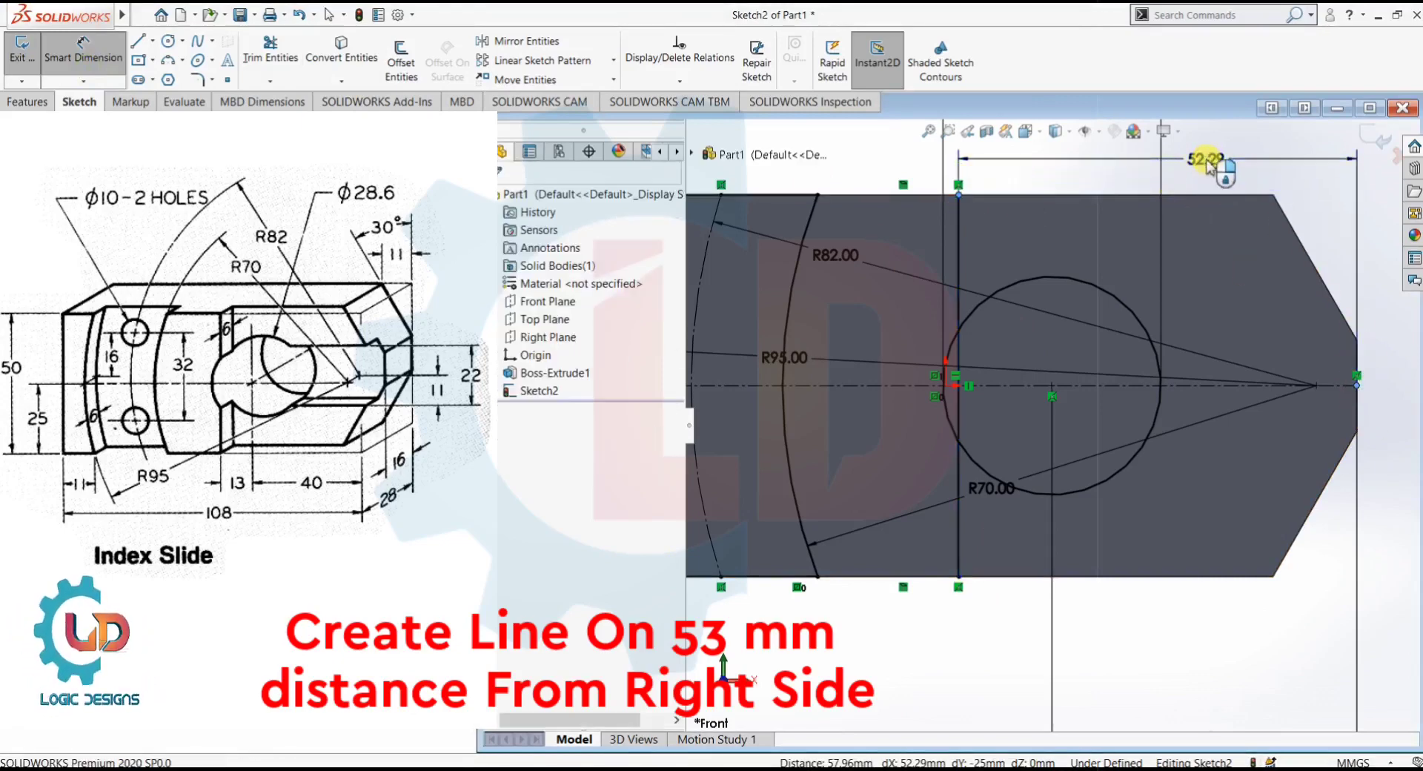
type("53")
key("Return")
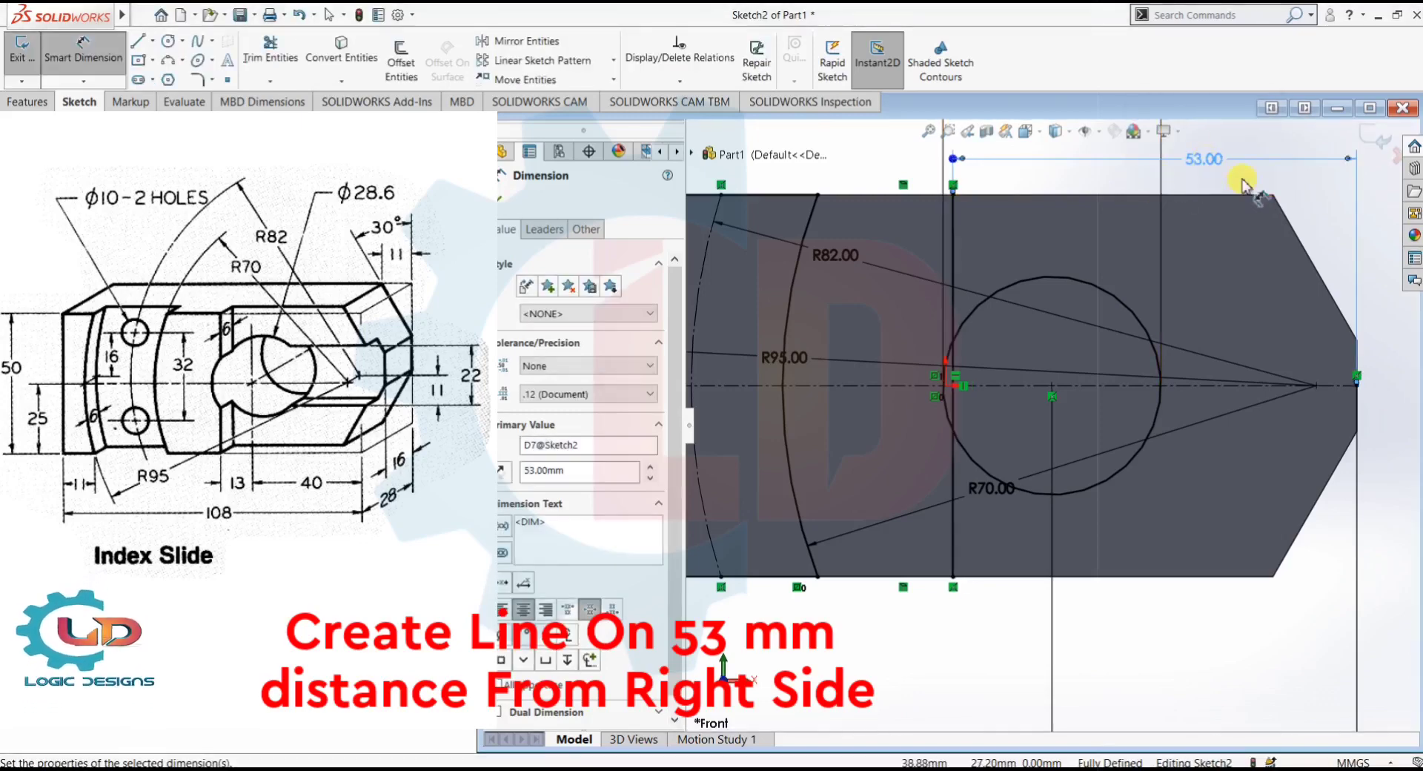
key("Escape")
- Rearrange the 40 mm, 28.6 mm diameter, 53 mm and R82 dimensions so they no longer crowd the sketch
key("f")
left_click_drag(1164, 654, 1150, 579)
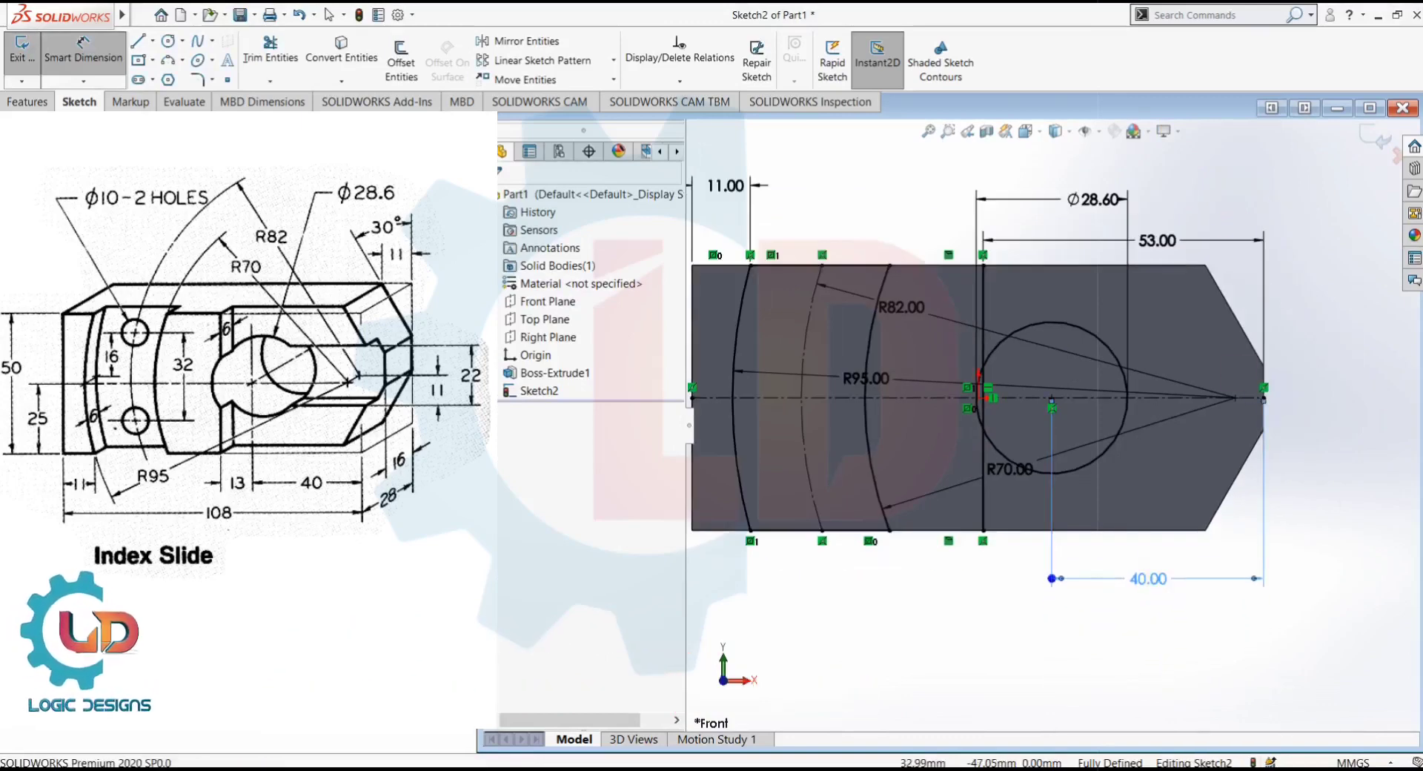
left_click_drag(1104, 201, 1053, 175)
left_click_drag(1152, 238, 1083, 221)
left_click(1216, 194)
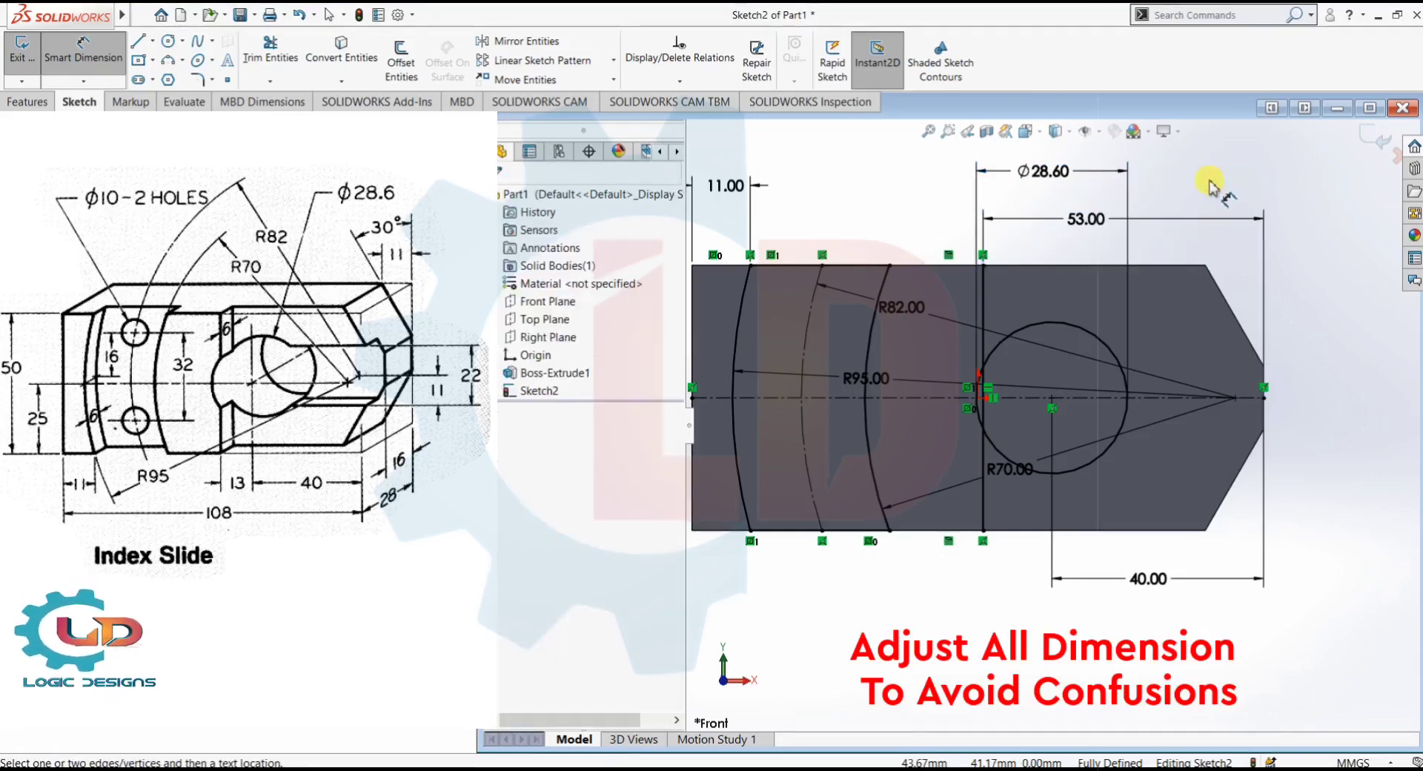
scroll(1091, 309, "down", 1)
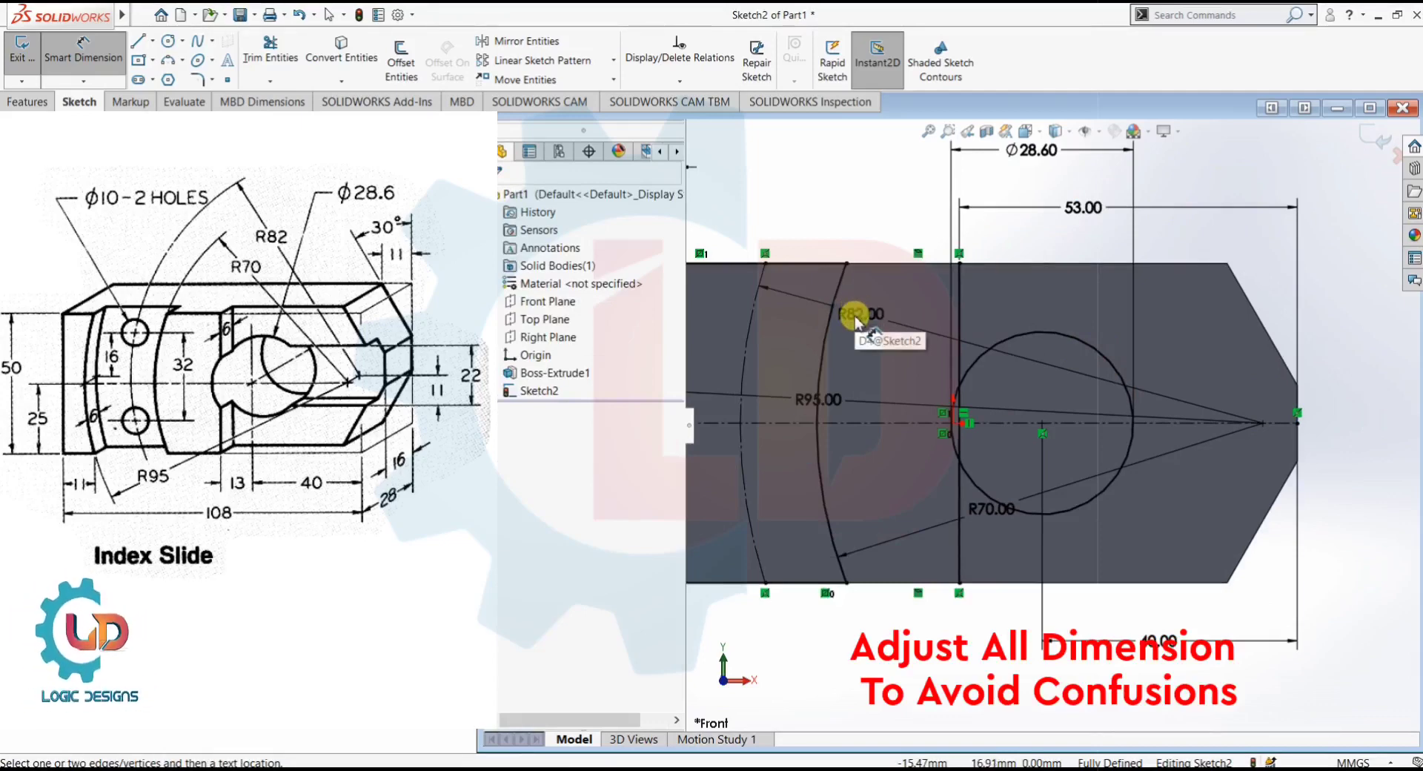
mouse_move(856, 314)
left_mouse_down()
mouse_move(846, 552)
mouse_move(854, 508)
left_mouse_up()
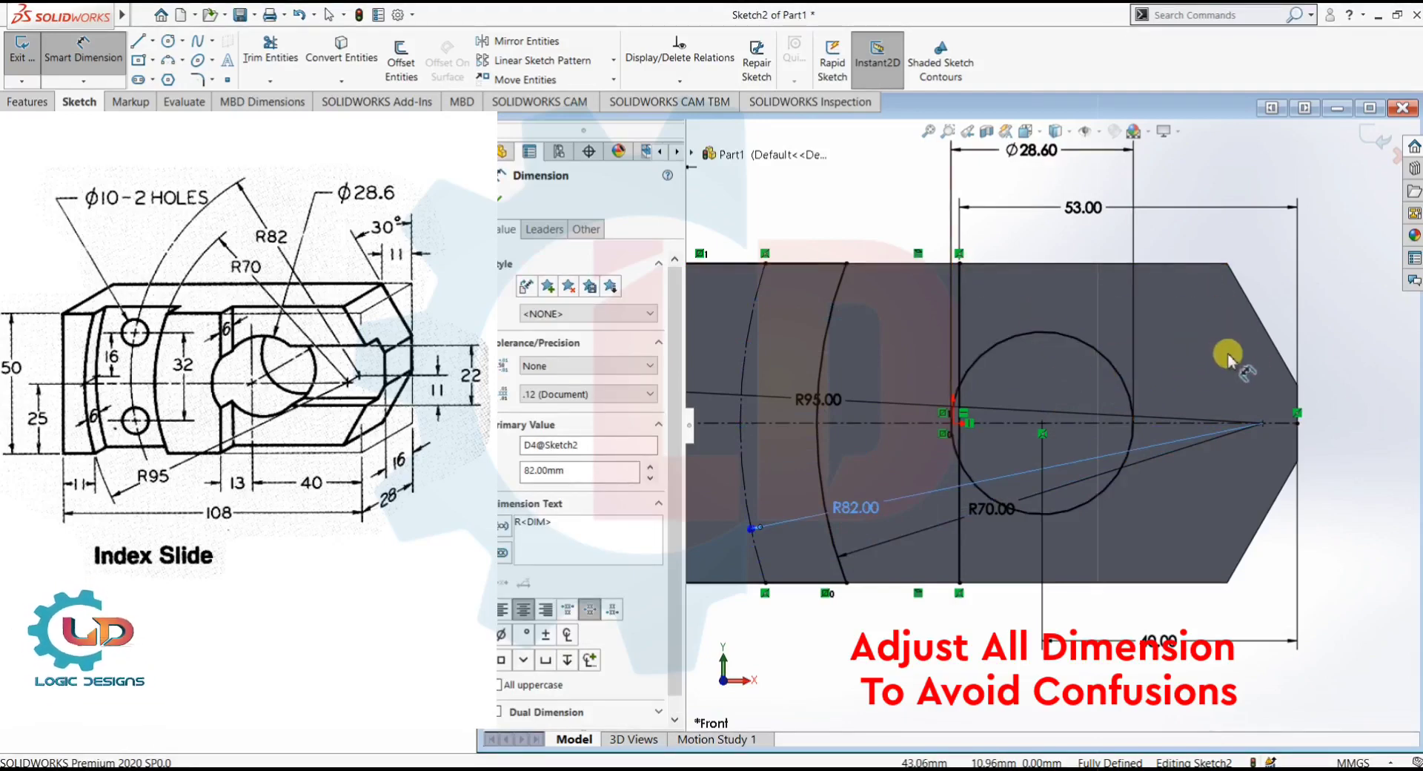
- Convert the block's two slanted right-hand edges into sketch entities
left_click(312, 60)
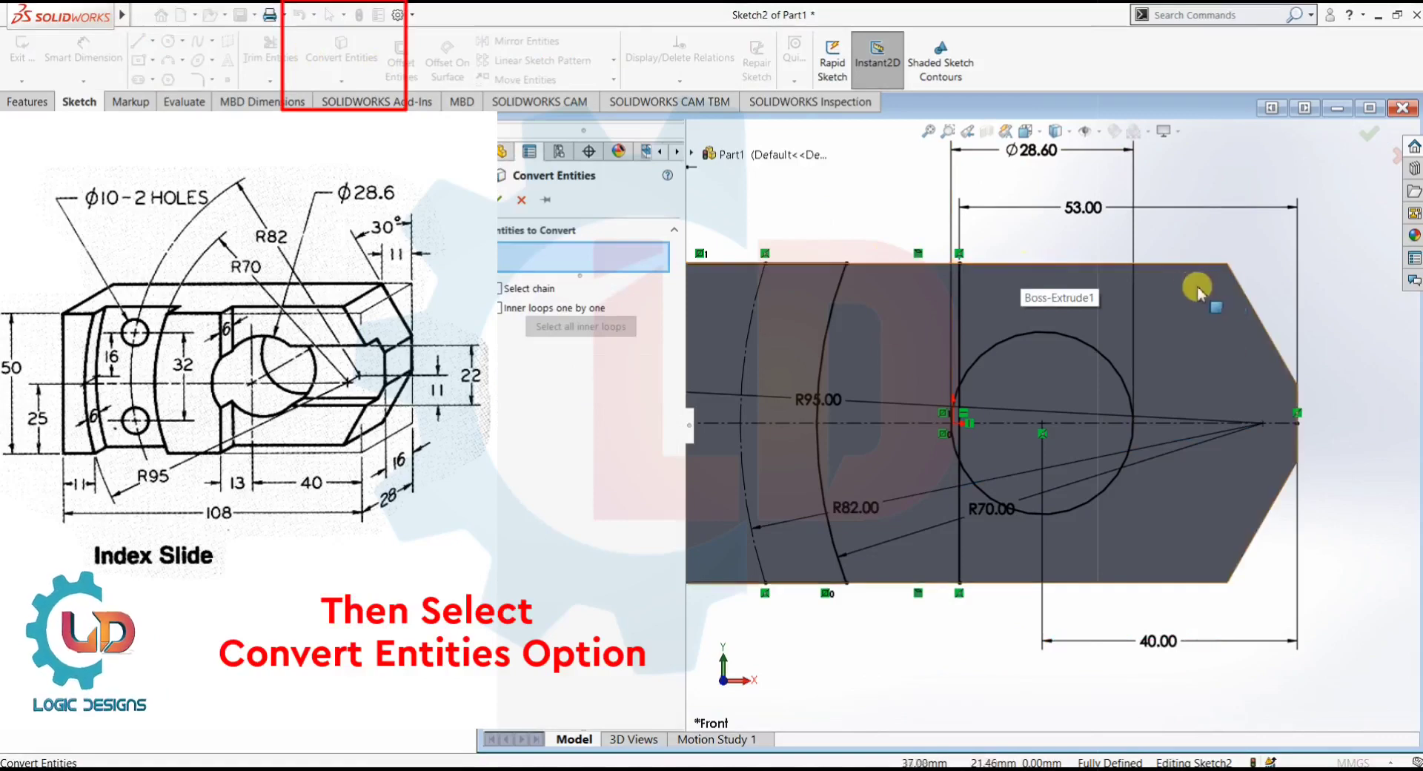
left_click(1247, 300)
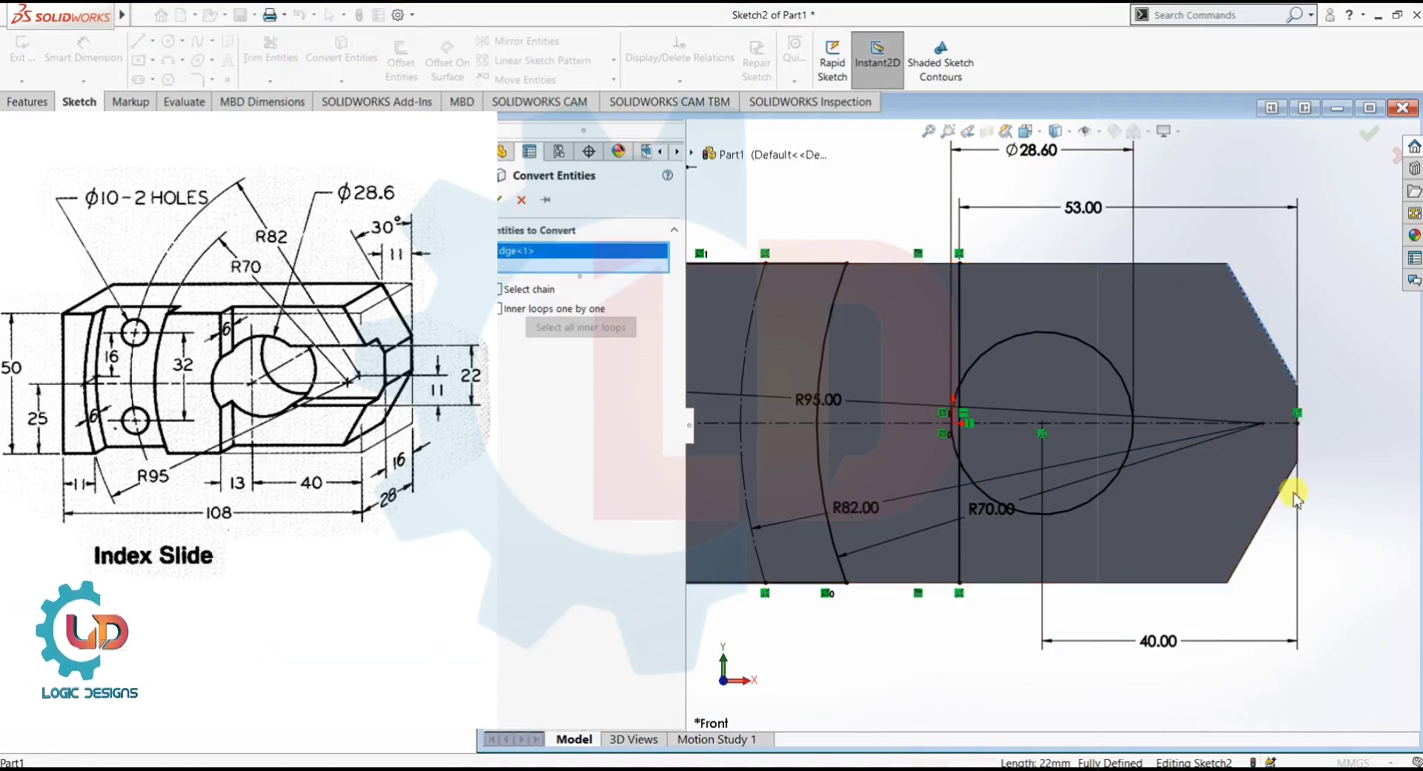
left_click(1268, 517)
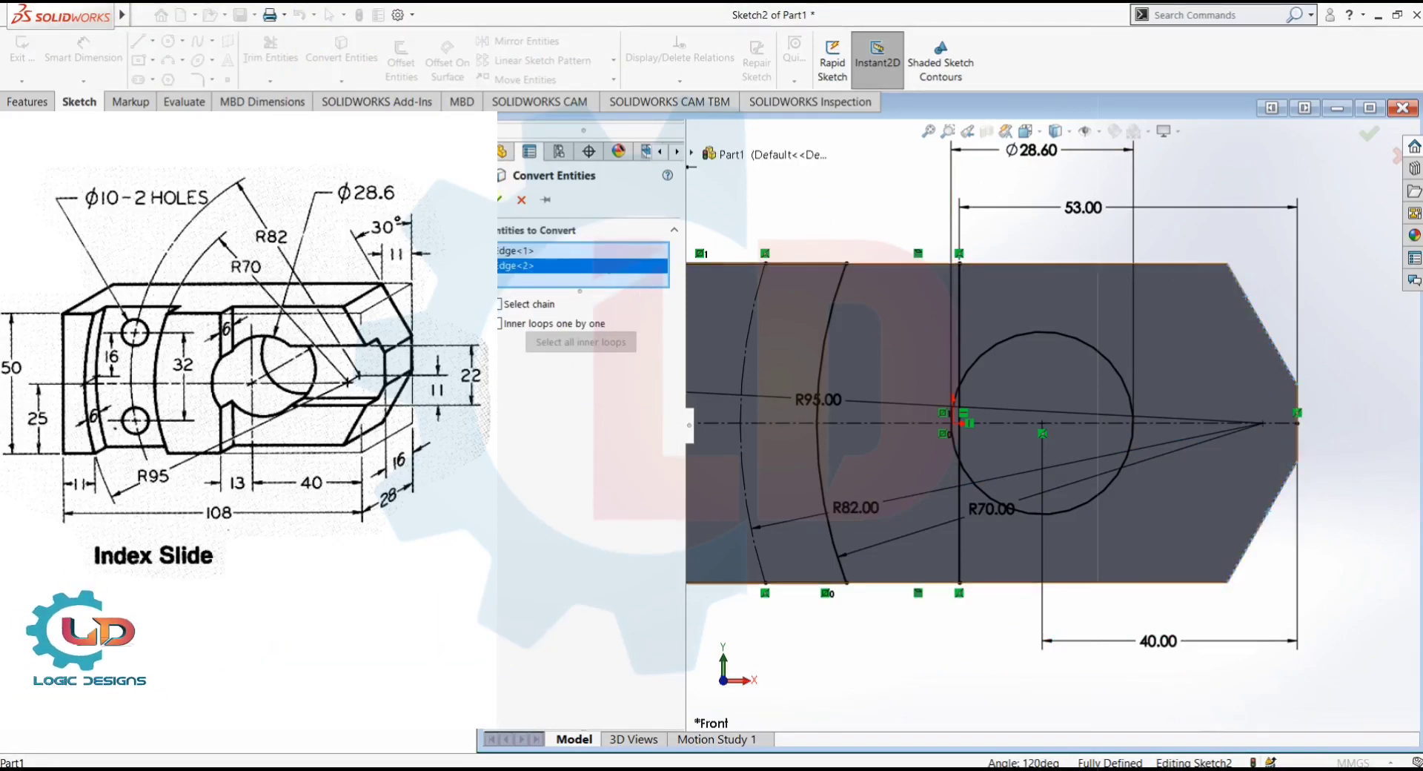
left_click(503, 200)
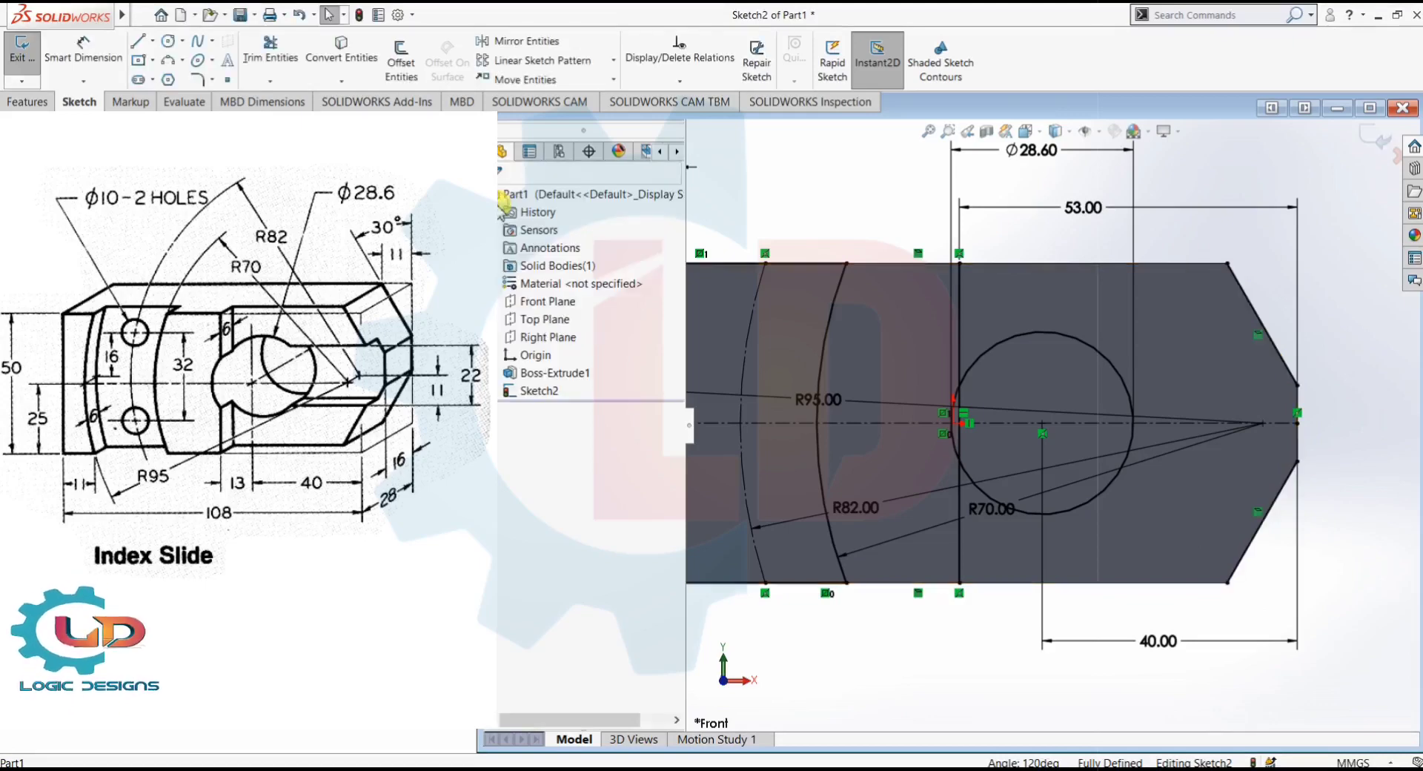
- Draw horizontal lines along the block's bottom and top edges, from the ends of the vertical line to the slanted edges
left_click(138, 41)
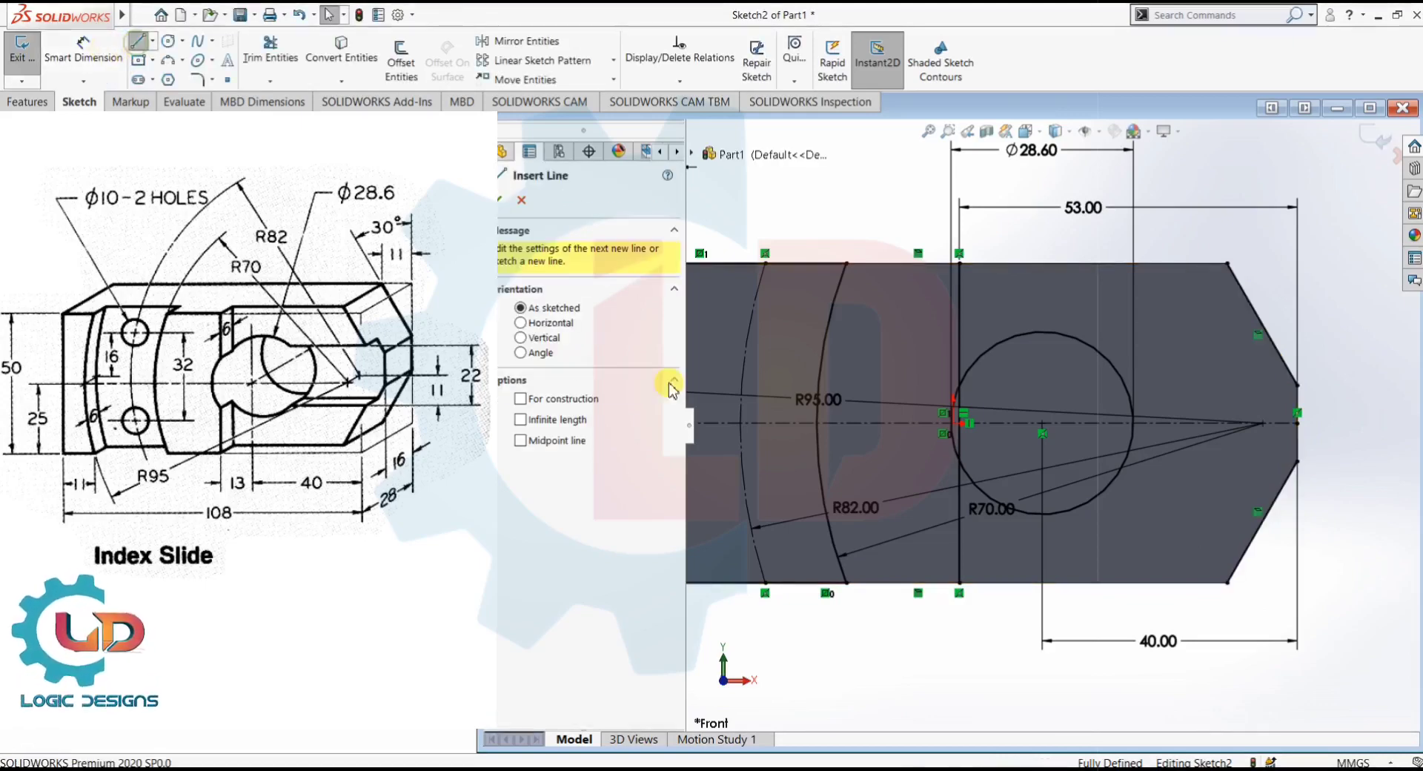
left_click(960, 582)
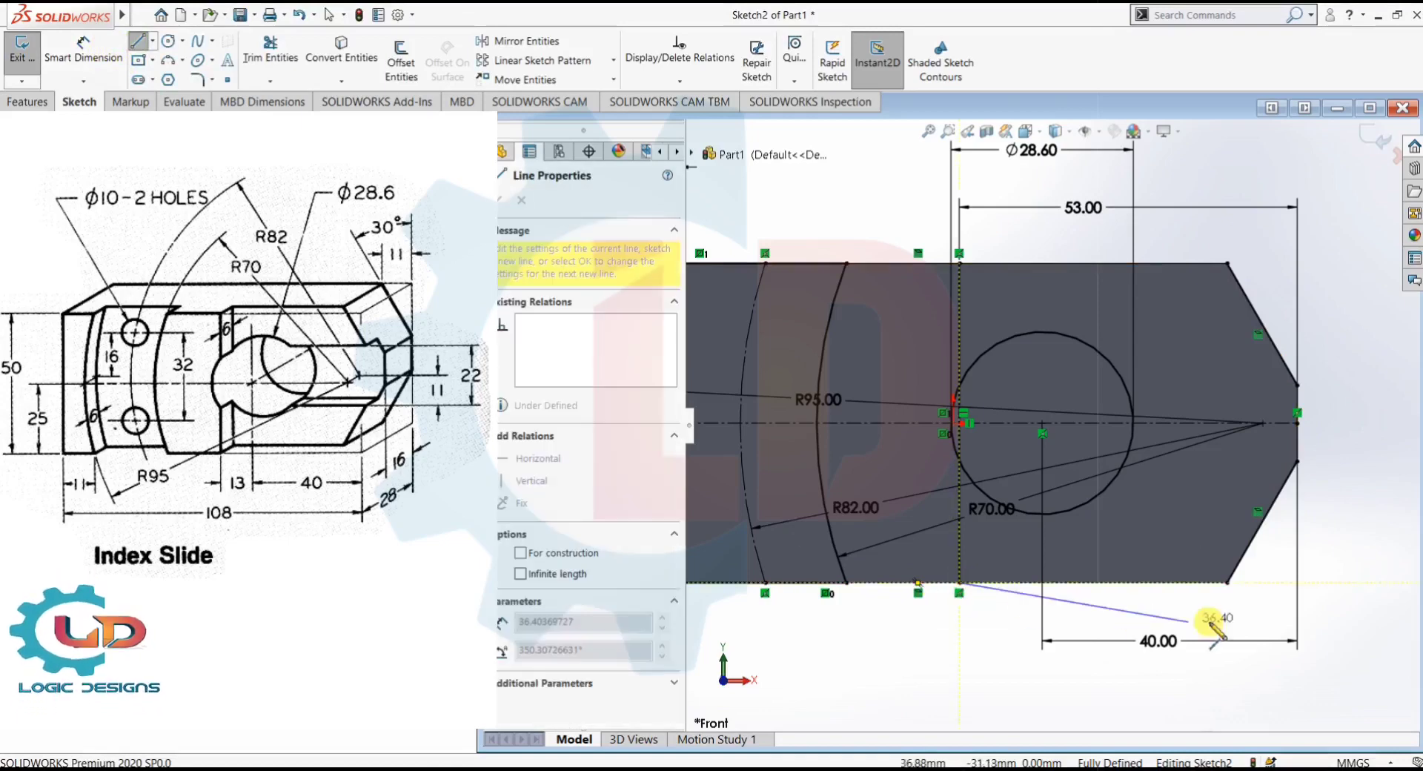
left_click(1227, 583)
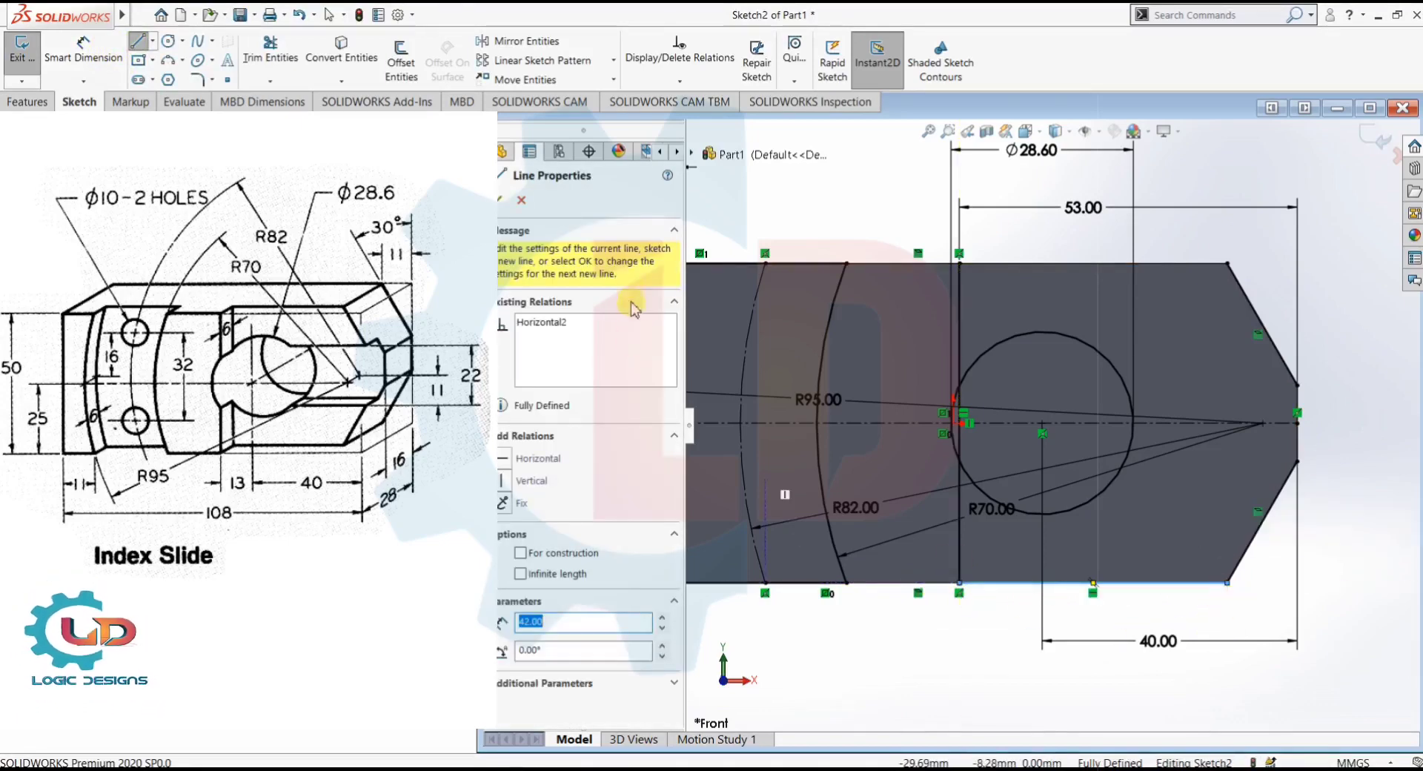
left_click(502, 200)
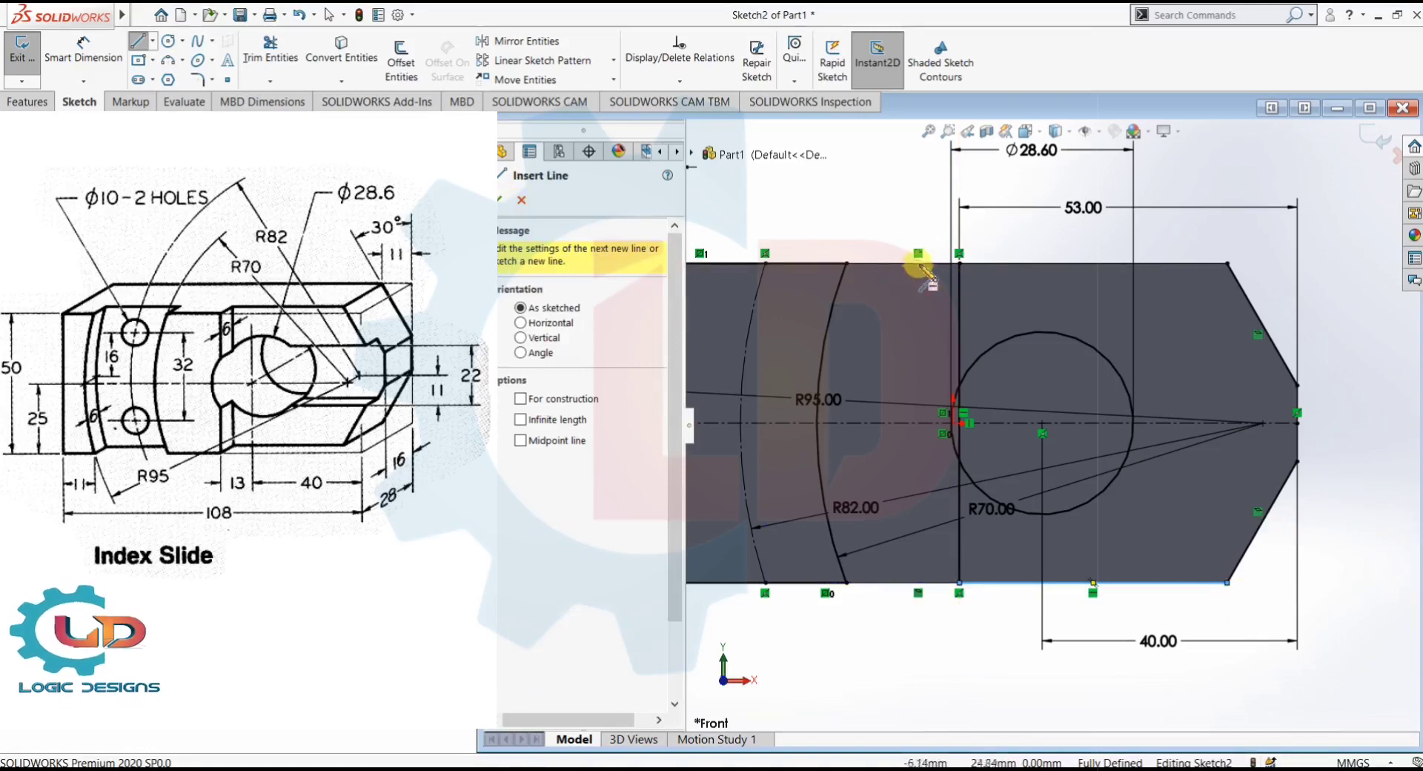
left_click(1226, 262)
key("Escape")
key("Escape")
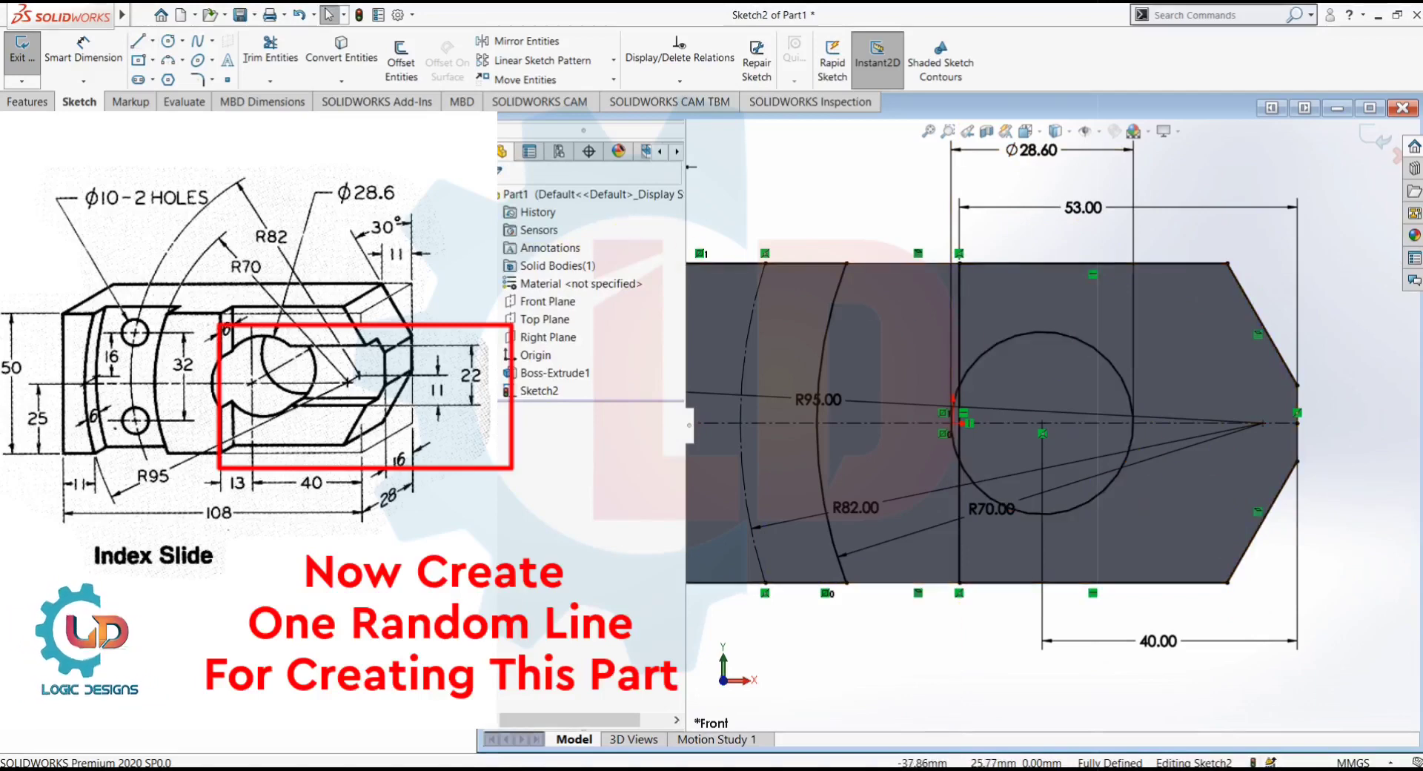
- Draw a horizontal line about 38.6 mm long from above the circle's centre inside the circle to the upper slanted edge
left_click(139, 44)
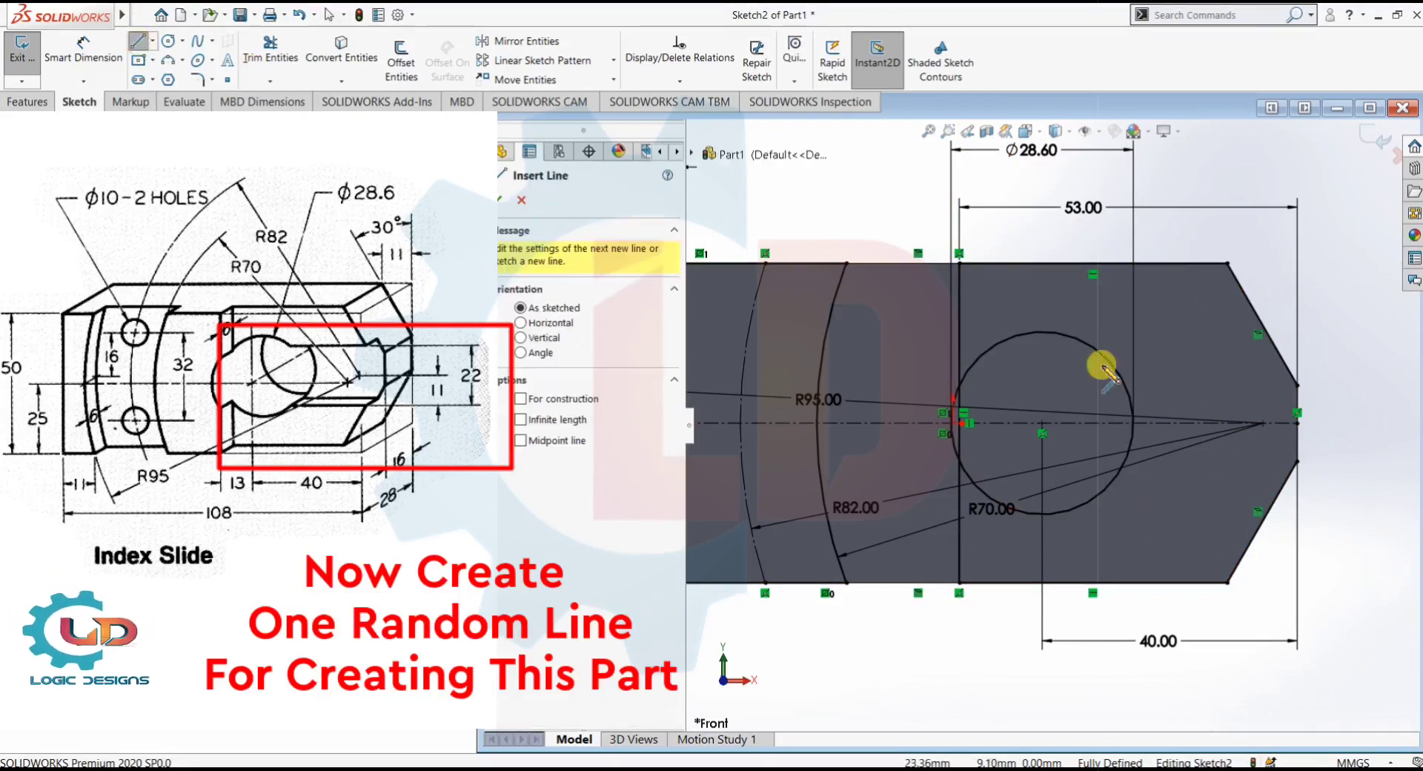
left_click(1042, 368)
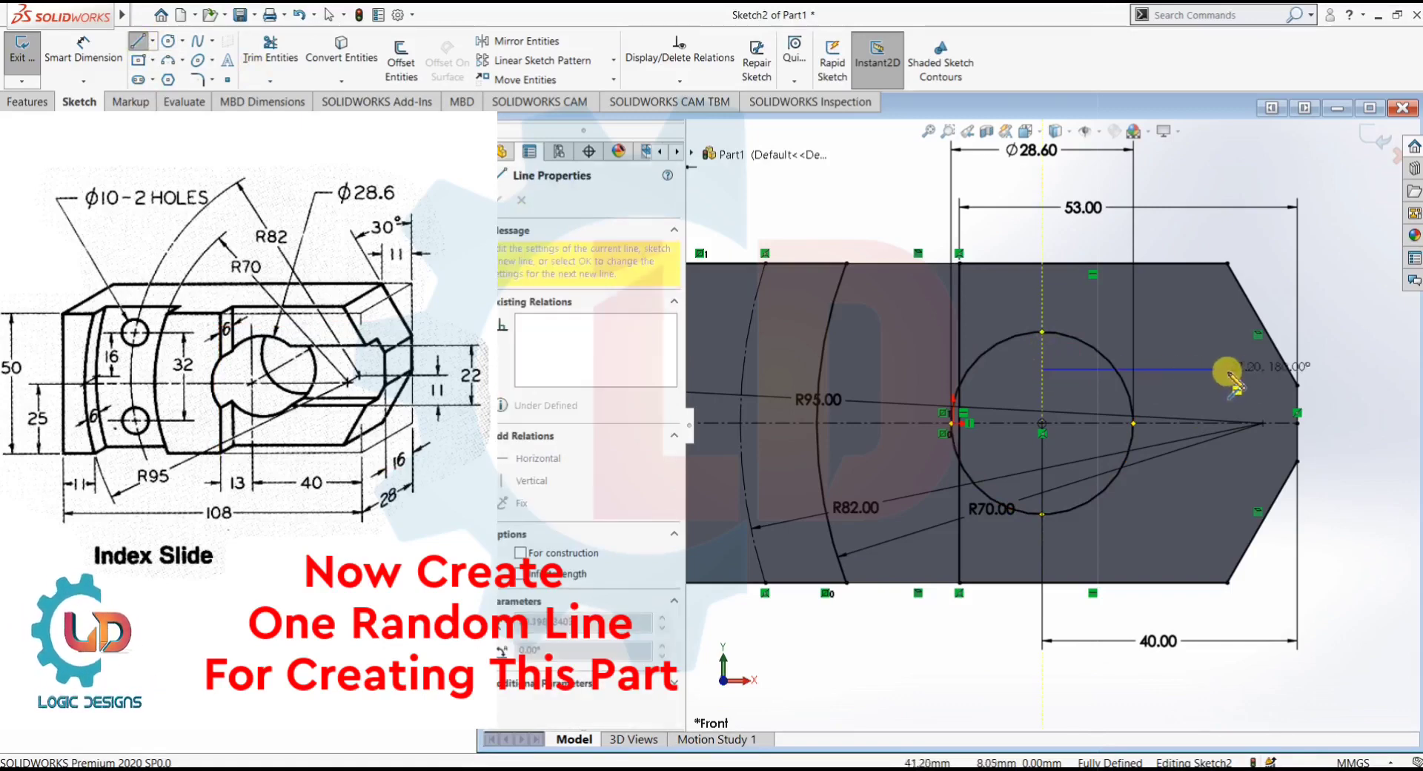
left_click(1287, 368)
key("Escape")
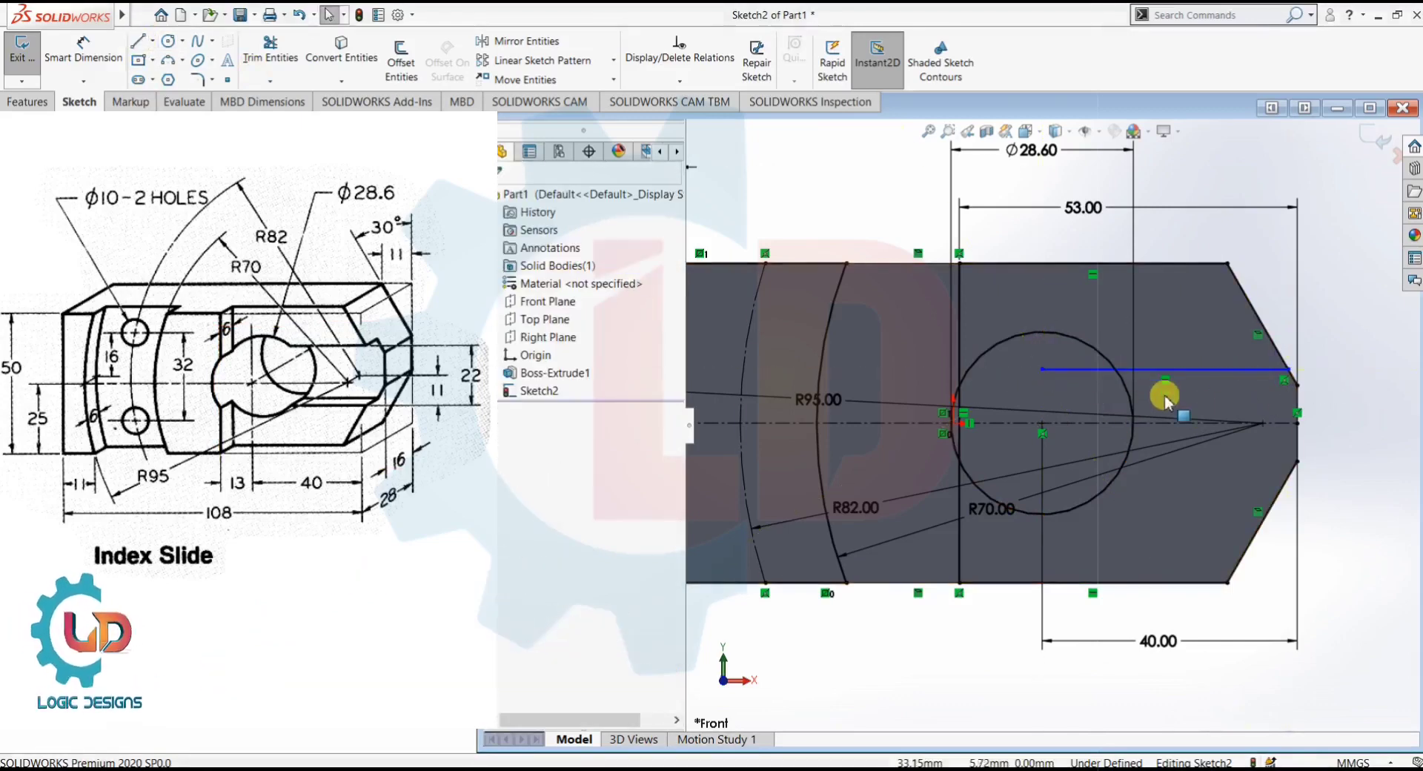
- Dimension the new horizontal line 11 mm above the right end of the centerline
left_click(79, 53)
left_click(1138, 368)
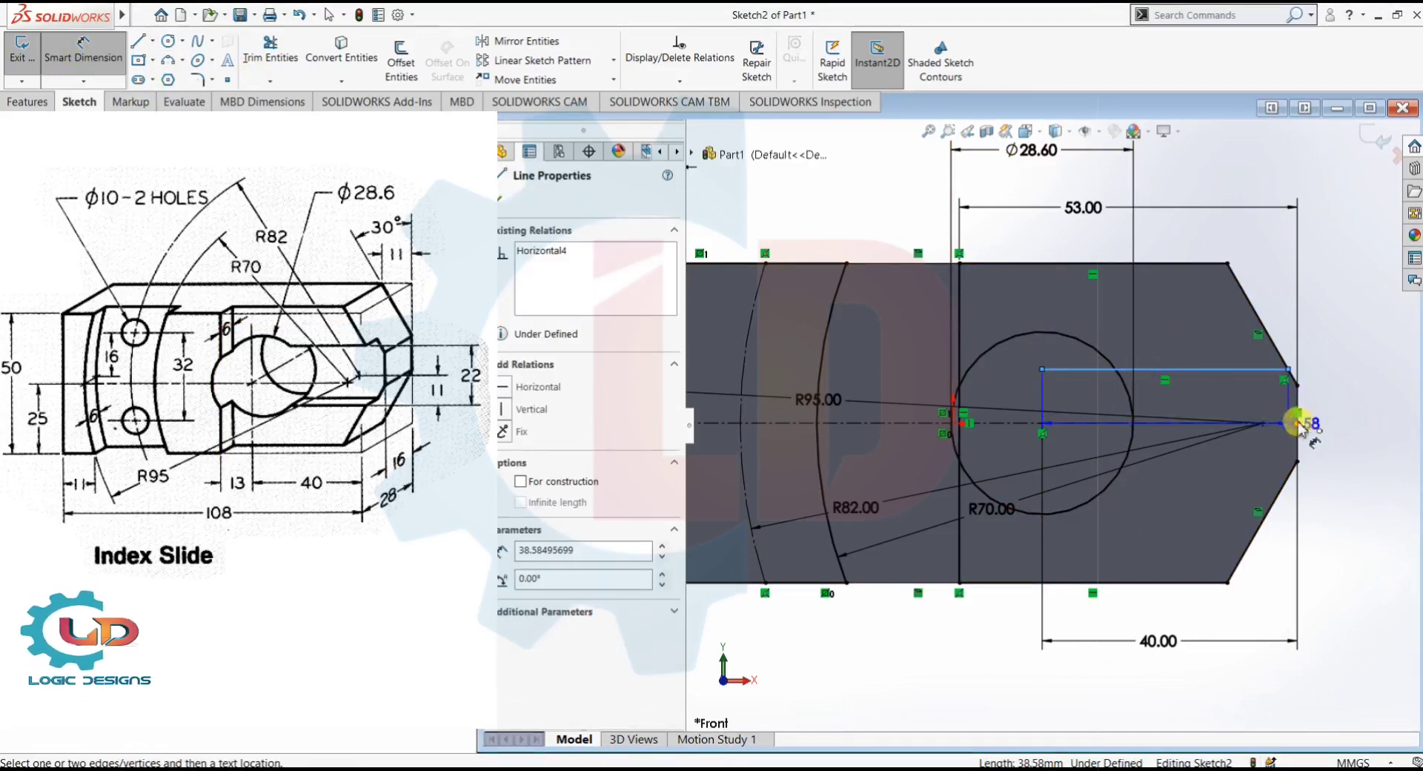
left_click(1297, 423)
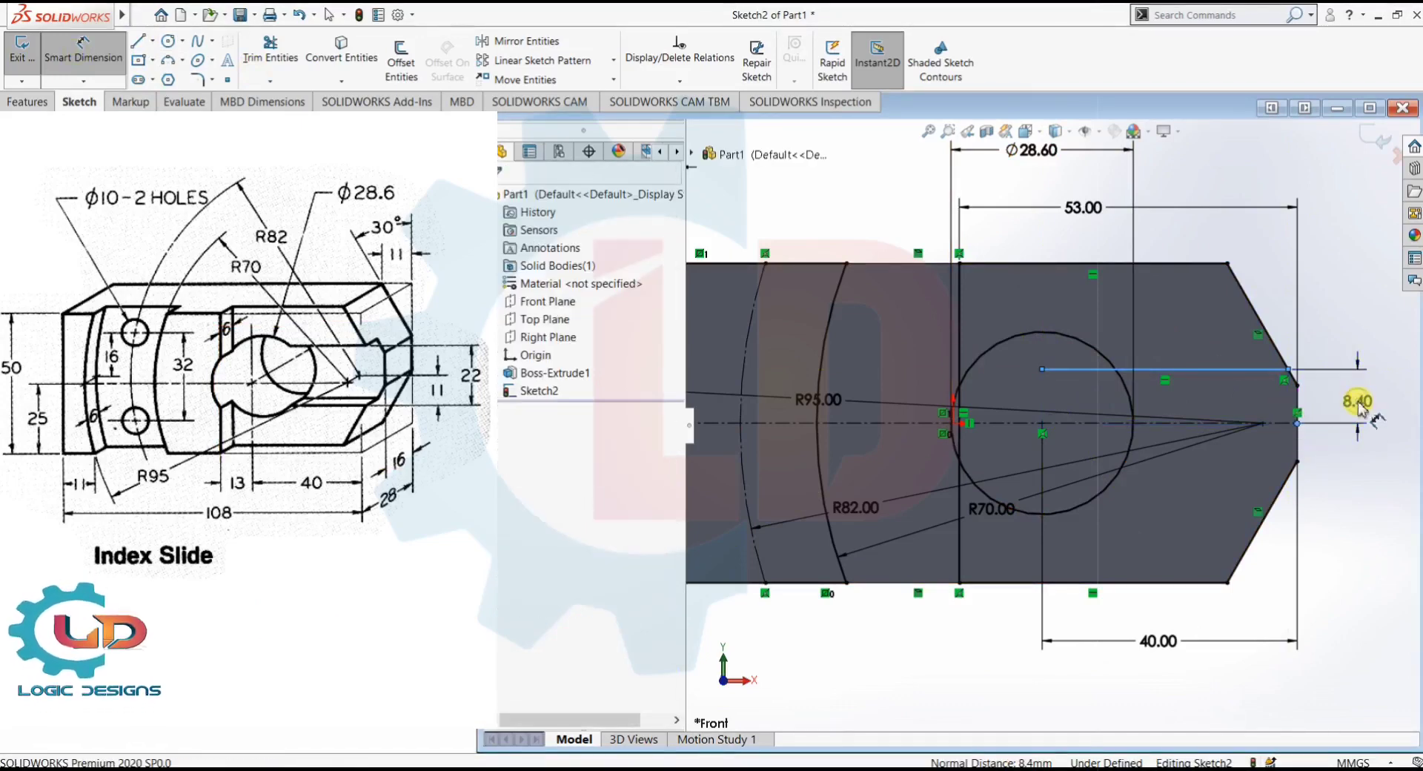
left_click(1362, 408)
type("11")
key("Return")
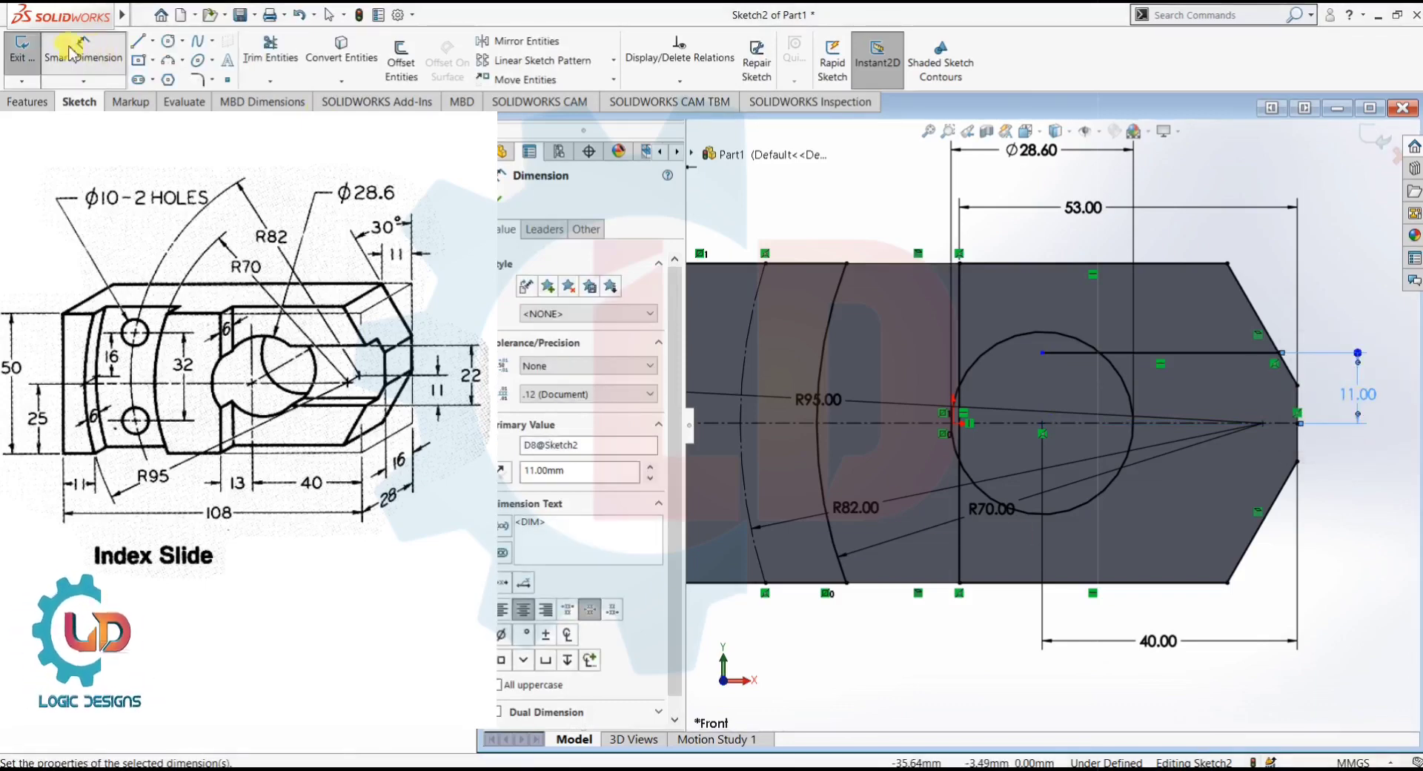
- Trim away the parts of the 11 mm offset line and the vertical line that lie inside the circle
left_click(270, 52)
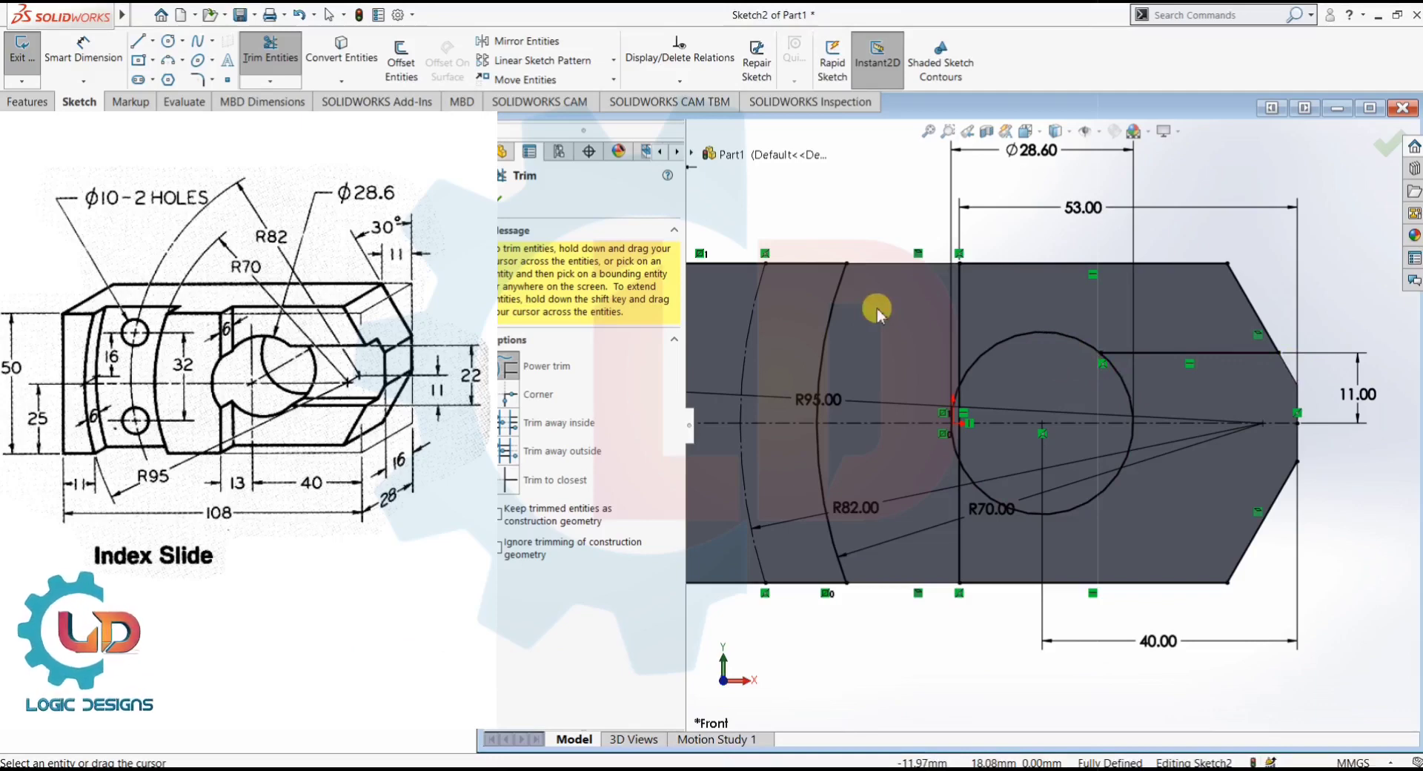
scroll(968, 375, "down", 5)
left_click_drag(965, 386, 843, 406)
left_click_drag(849, 581, 846, 575)
scroll(863, 569, "up", 5)
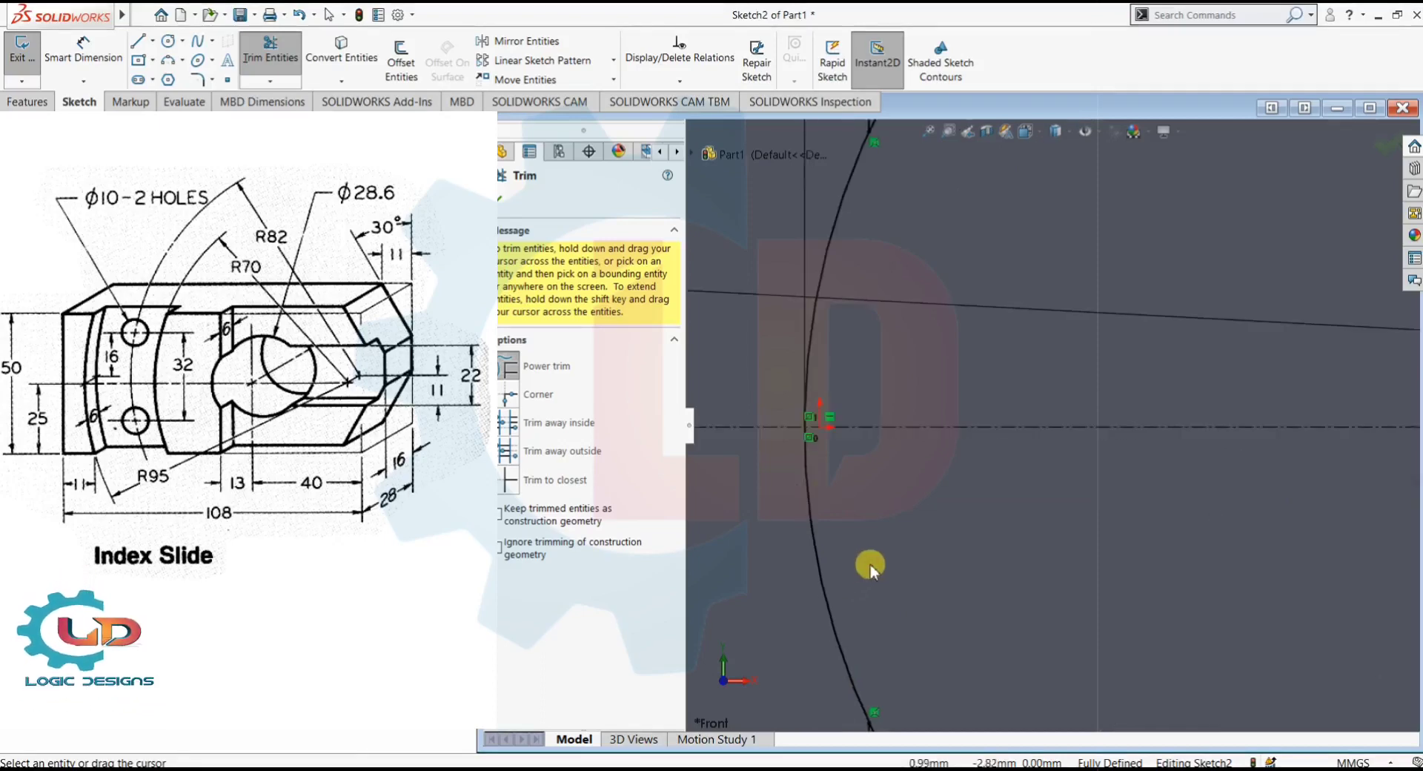
scroll(940, 526, "up", 3)
scroll(1023, 467, "up", 1)
mouse_move(997, 455)
middle_mouse_down("ctrl")
mouse_move(946, 442)
mouse_move(857, 452)
middle_mouse_up("ctrl")
scroll(1023, 449, "up", 1)
scroll(1137, 451, "down", 3)
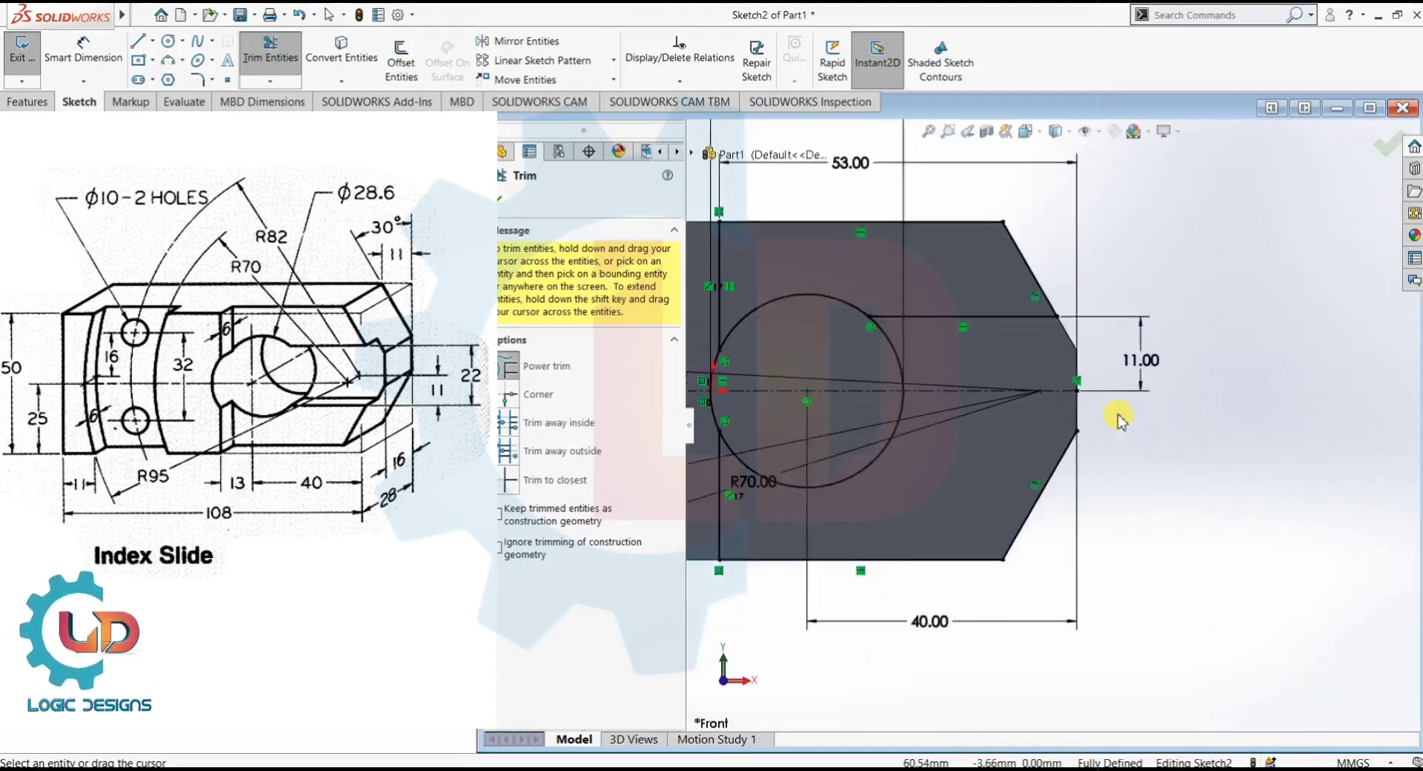
scroll(1120, 421, "down", 1)
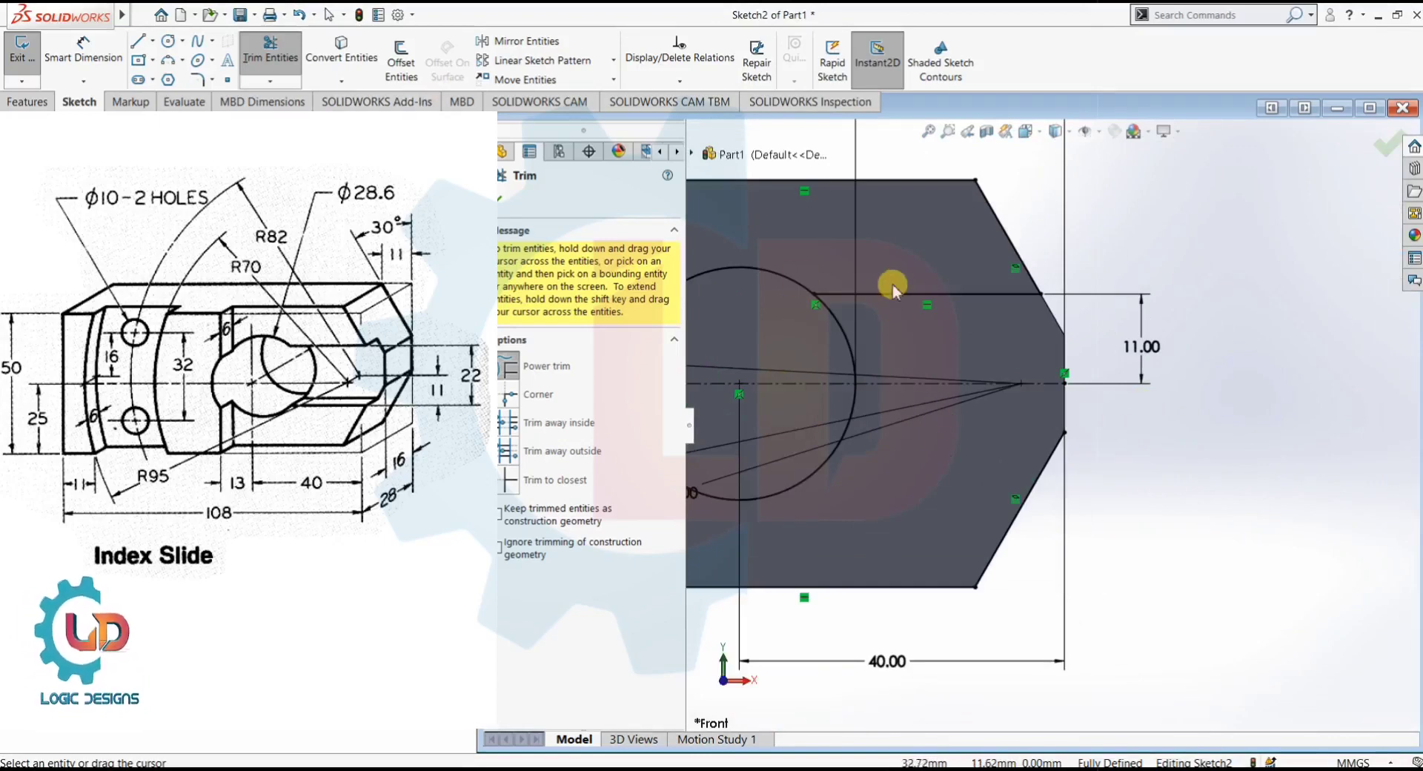
- Mirror the horizontal line at the 11 mm offset about the centerline, keeping the original
left_click(489, 42)
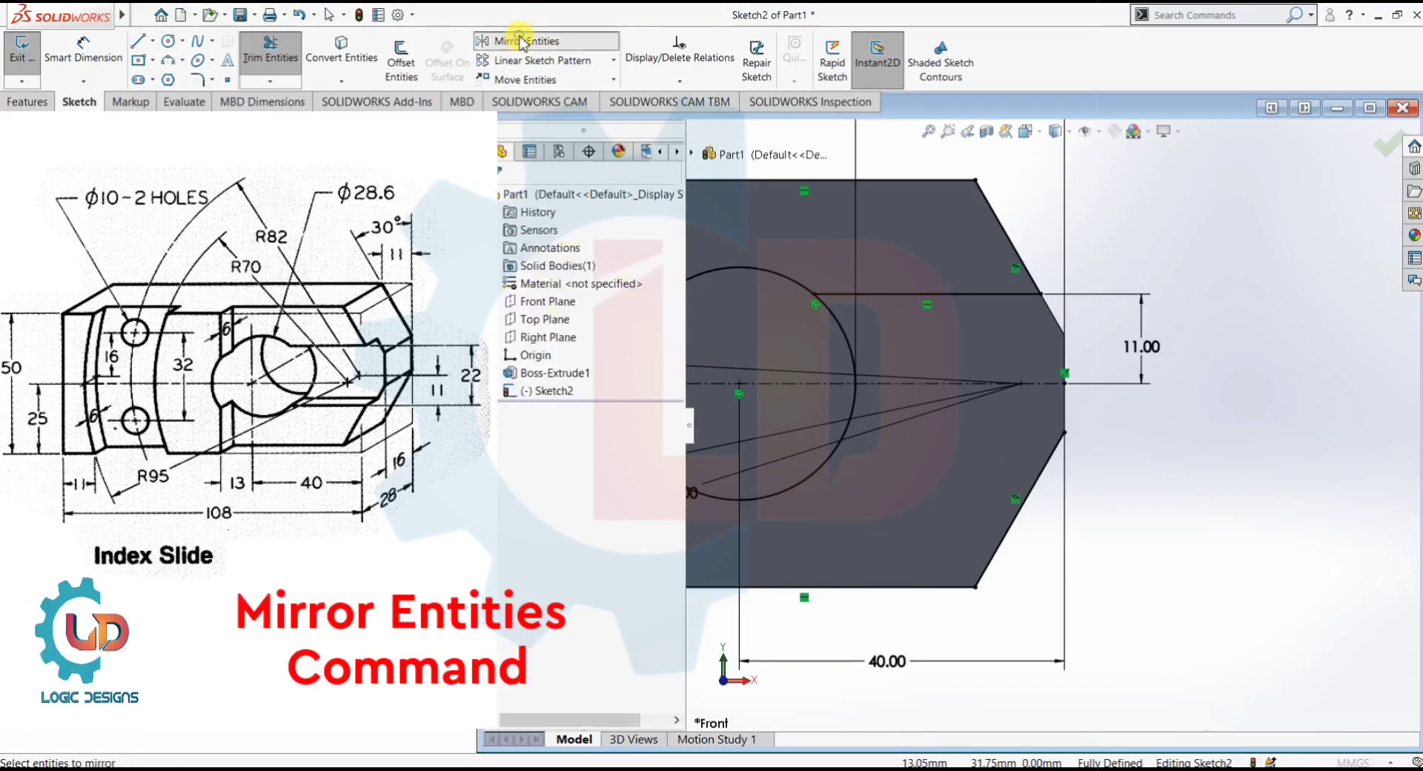
left_click(894, 293)
left_click(585, 424)
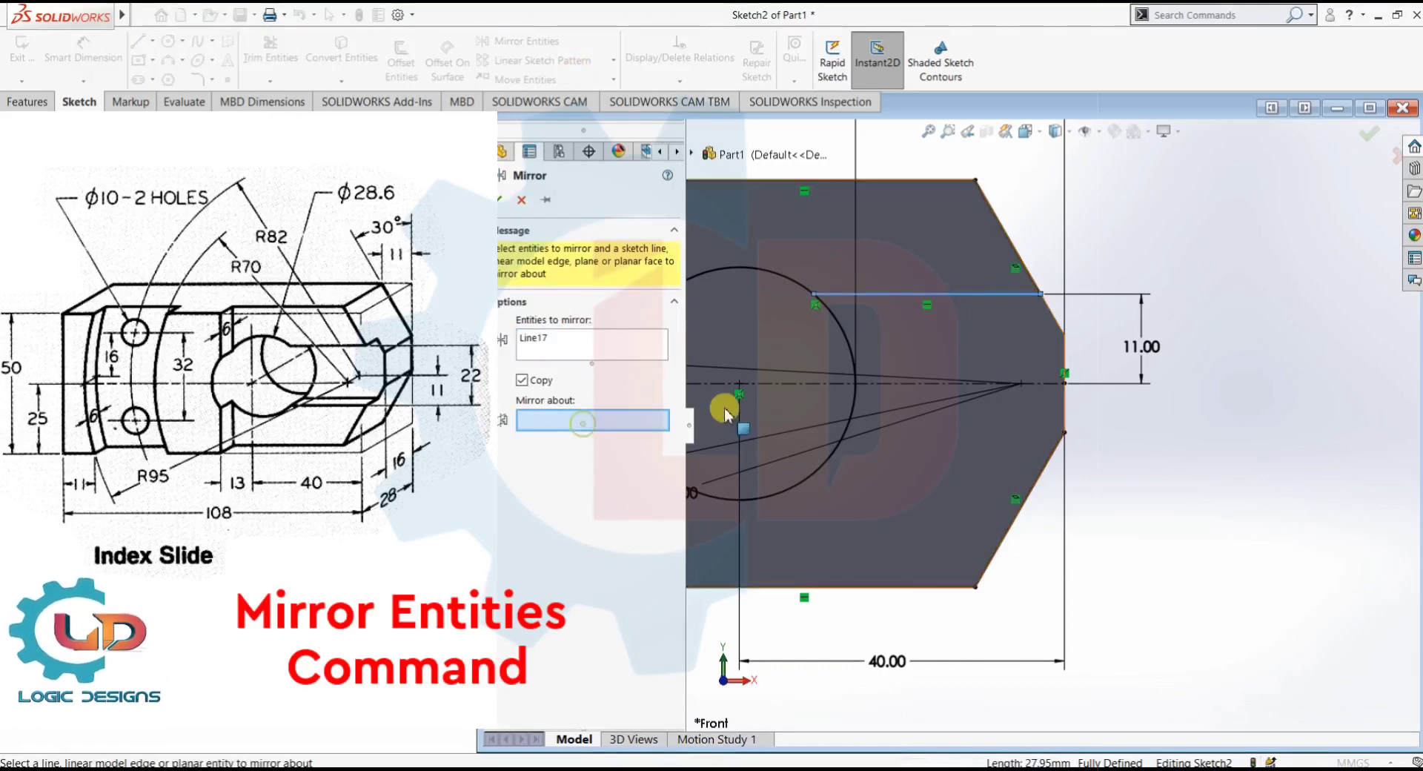
left_click(883, 384)
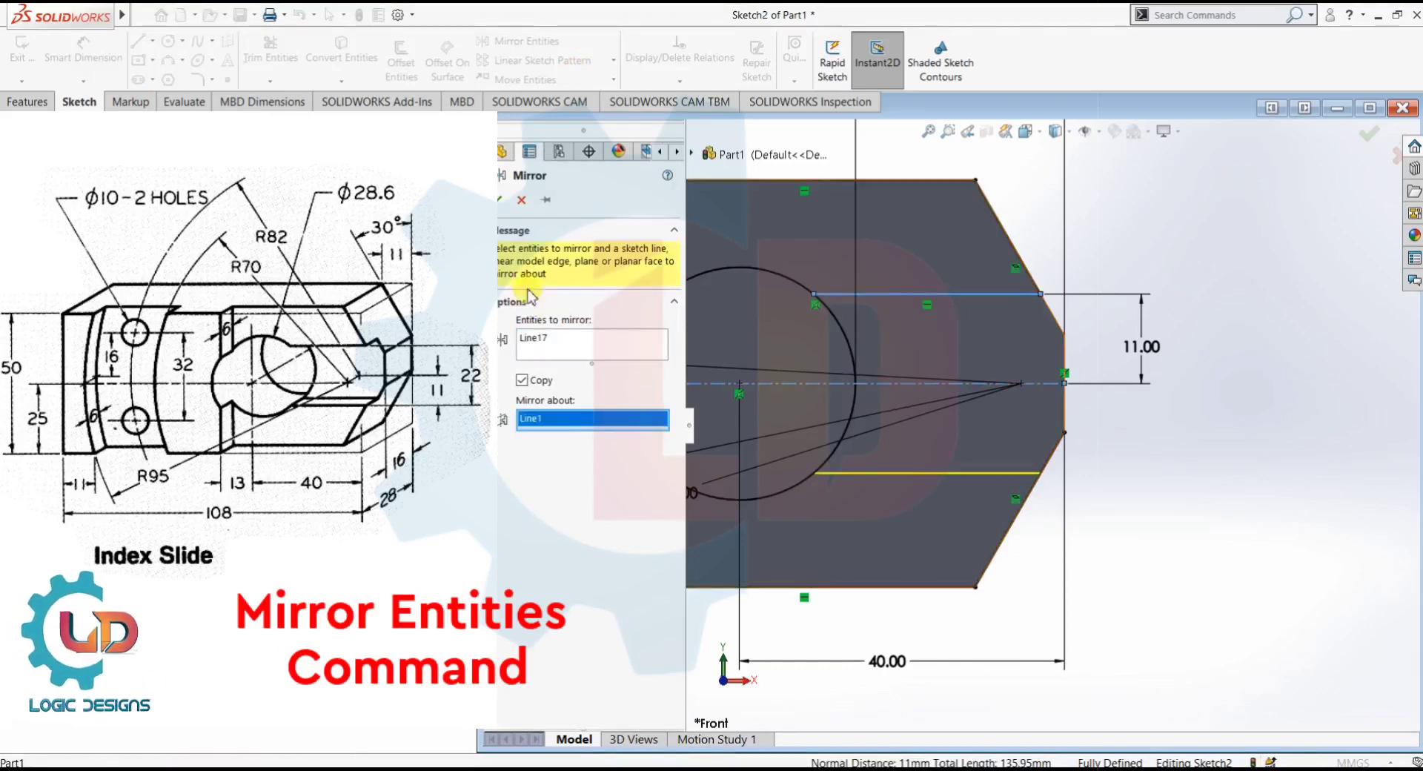
left_click(501, 200)
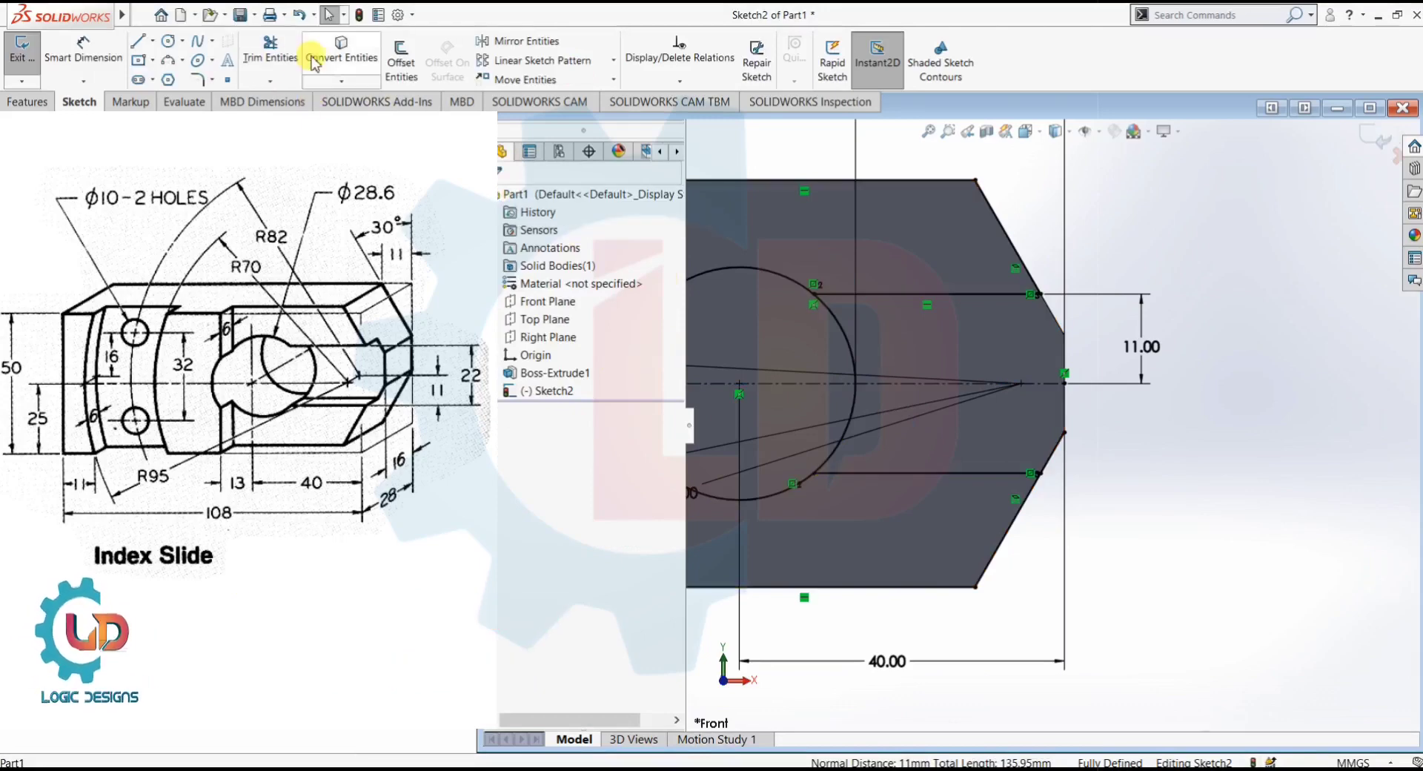
- Trim the lower slanted edge's short end beyond the mirrored horizontal line and finish trimming
left_click(289, 66)
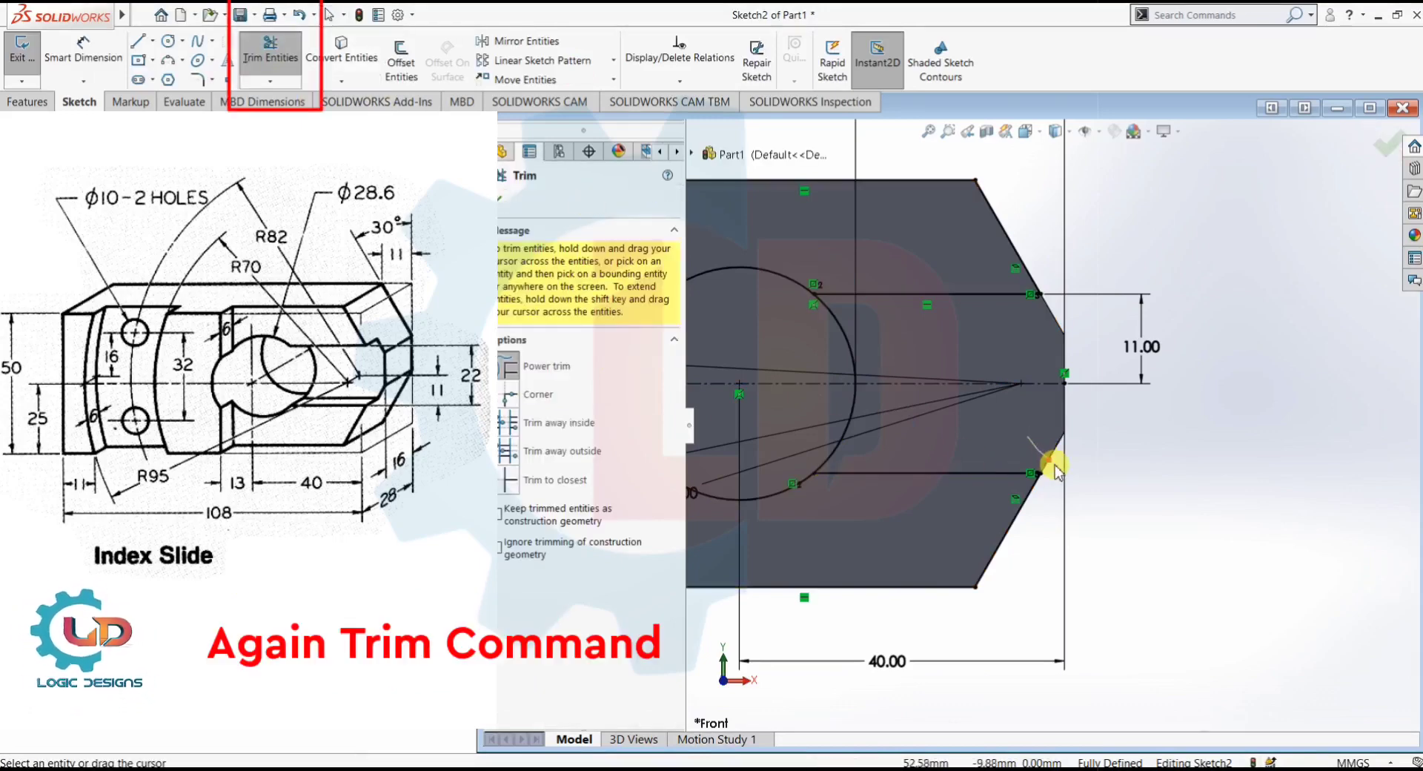
scroll(1074, 467, "up", 5)
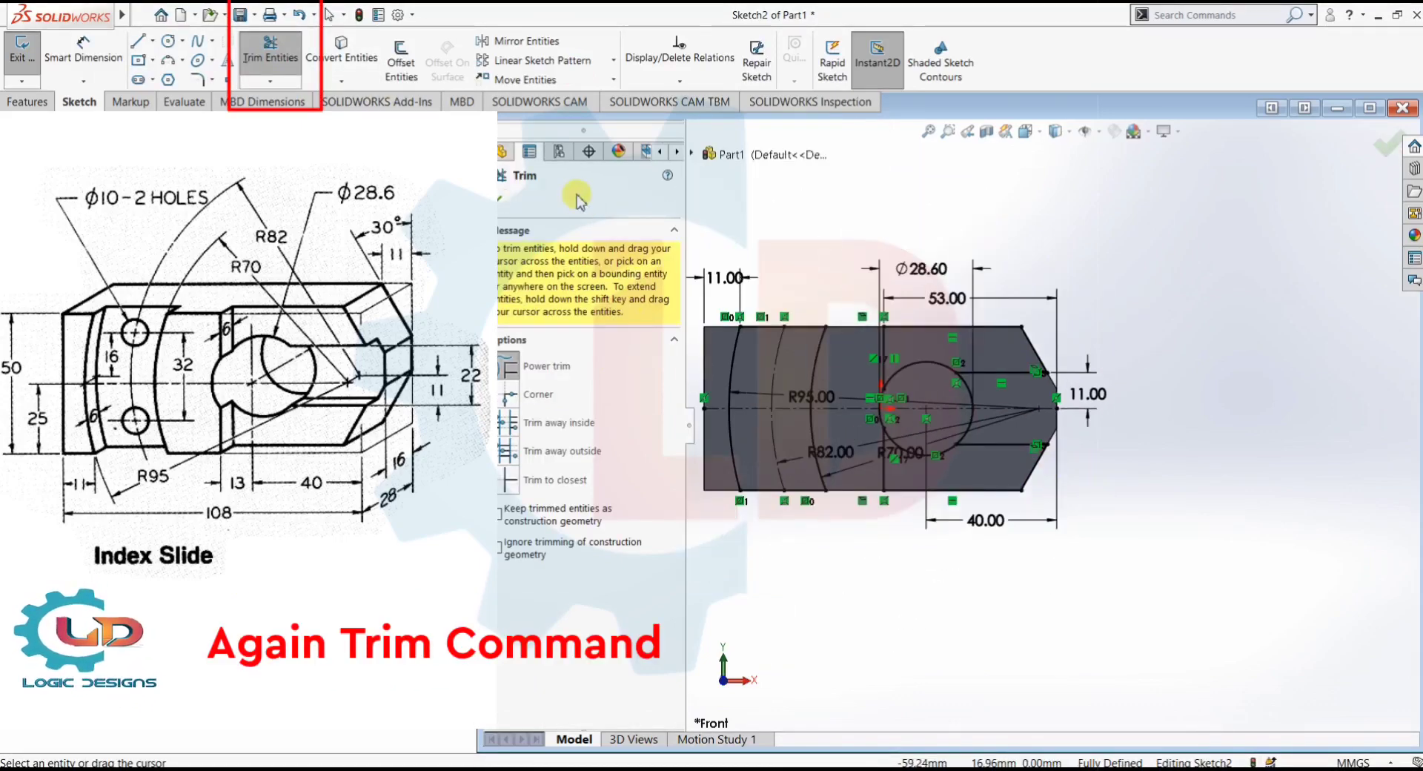
left_click(502, 198)
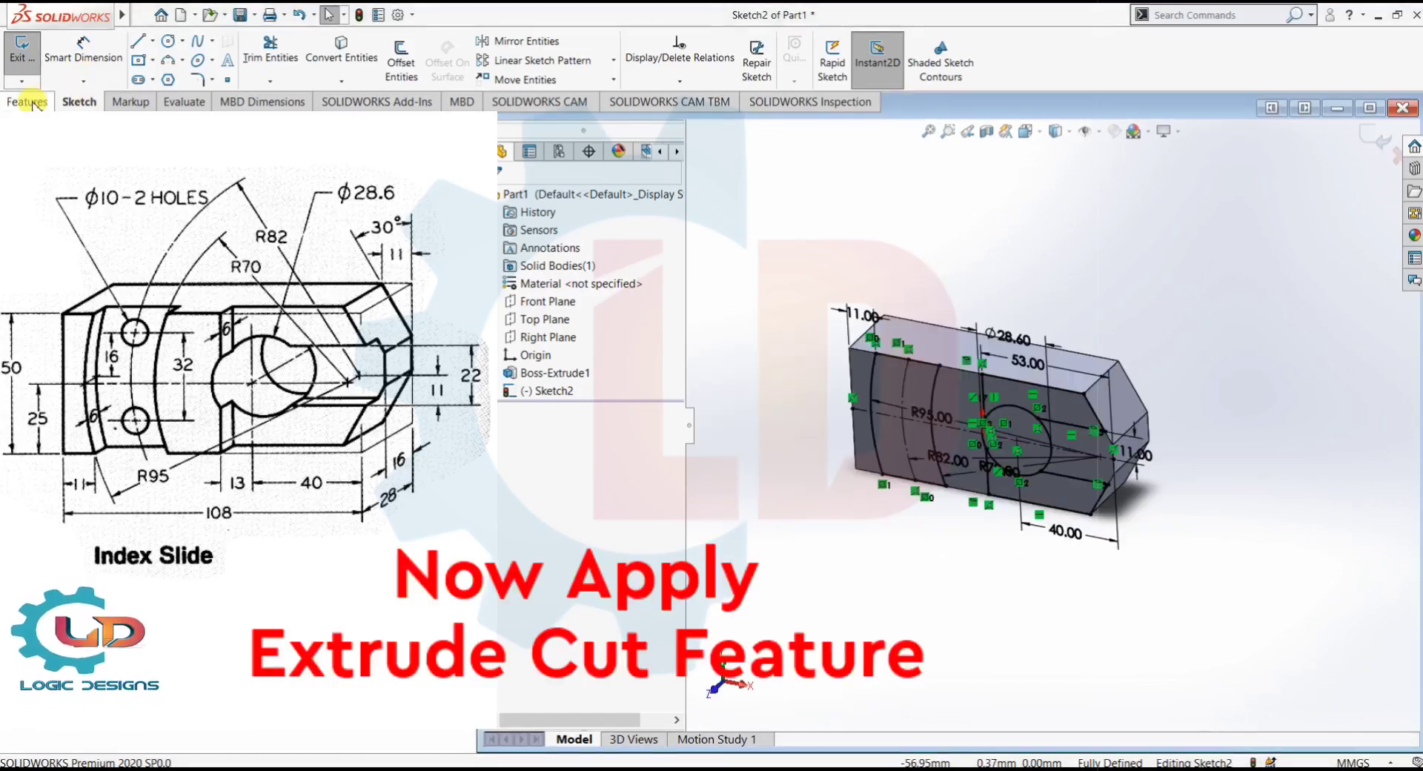
- Start an Extruded Cut with the band between the R95 and R70 arcs, the upper and lower right regions and the circle as contours
left_click(33, 103)
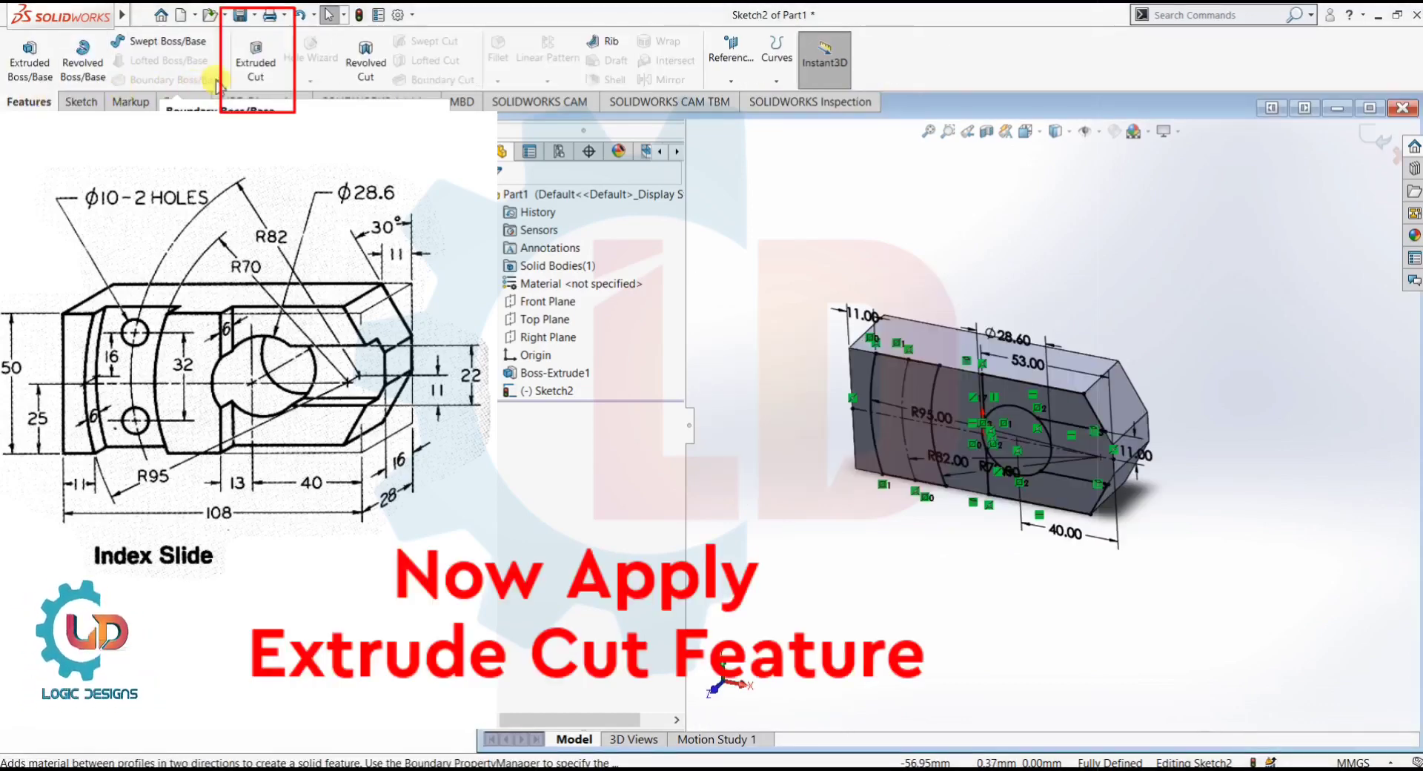
left_click(259, 60)
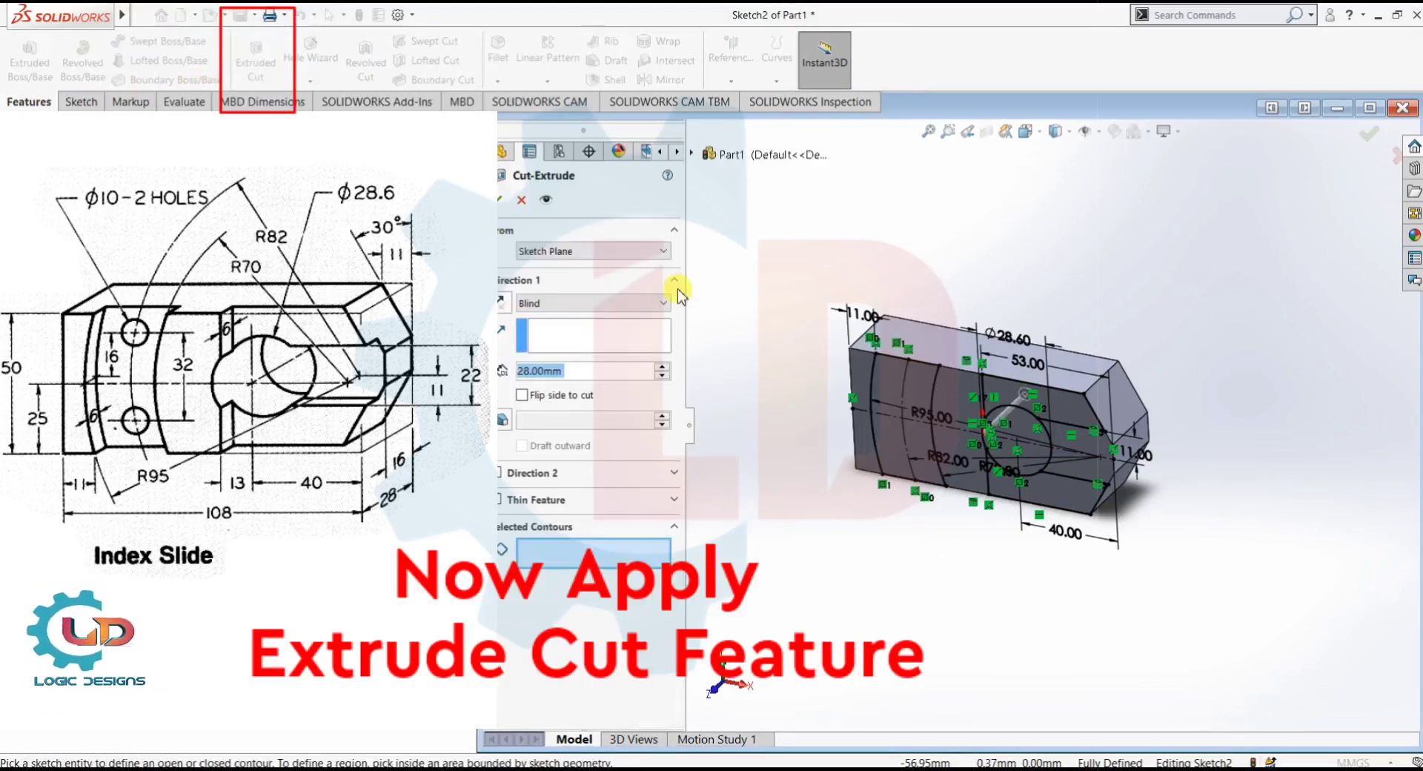
left_click(892, 381)
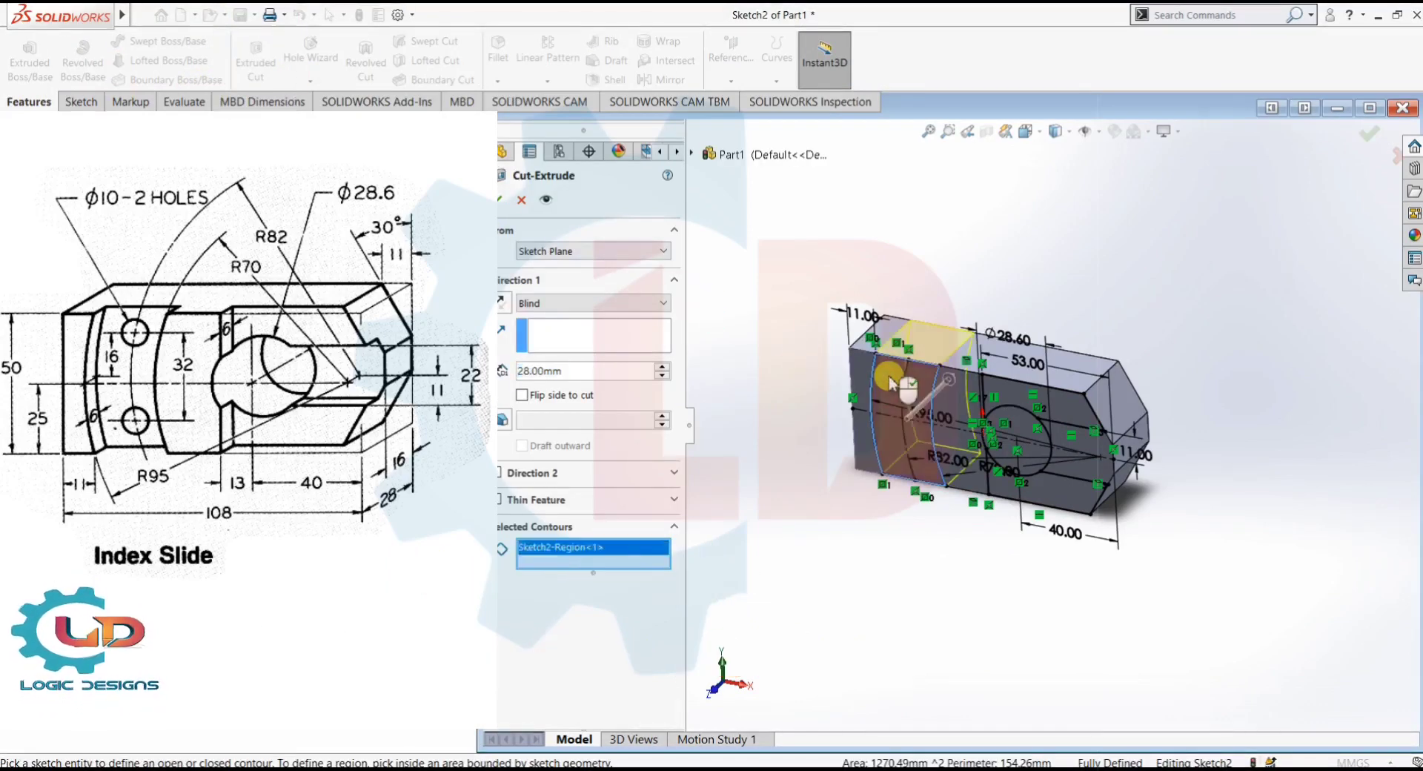
left_click(1026, 437)
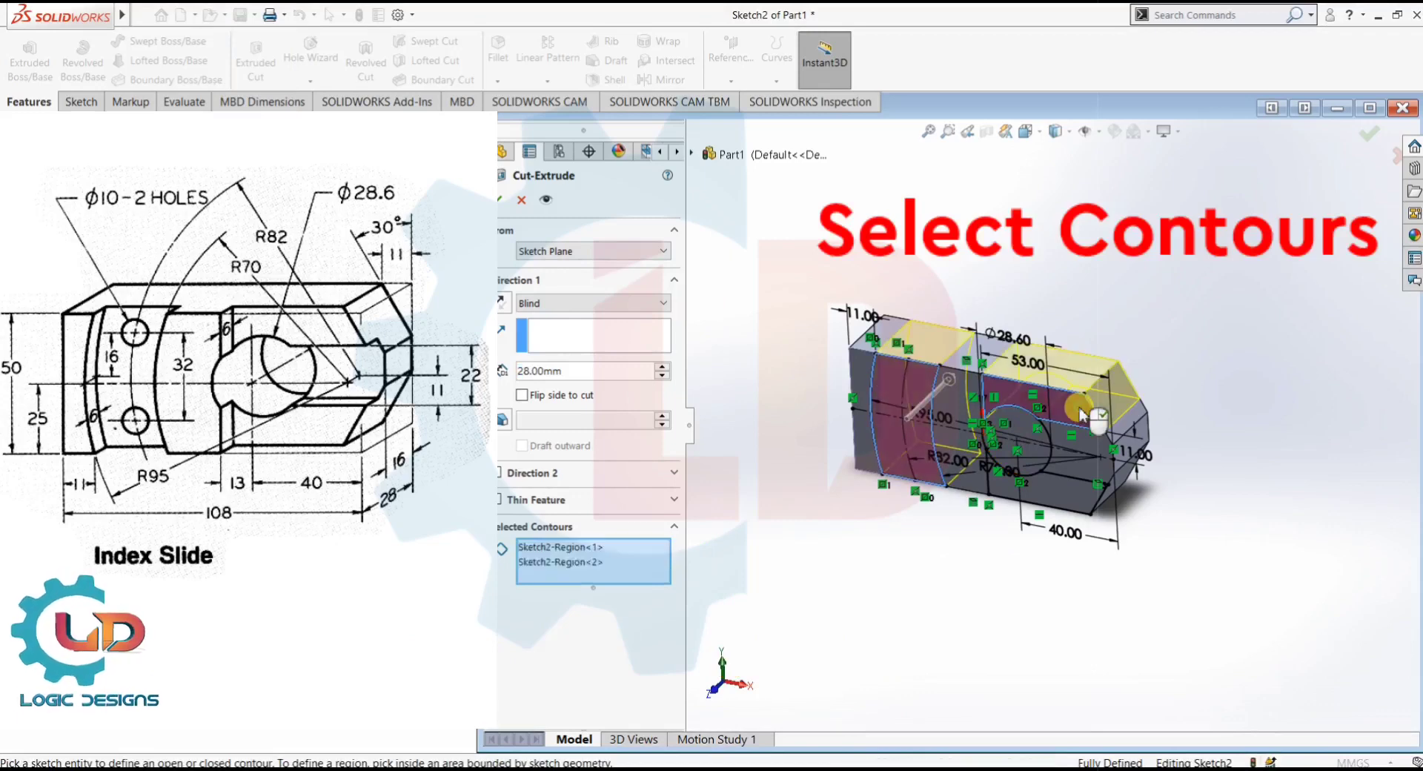
left_click(1076, 506)
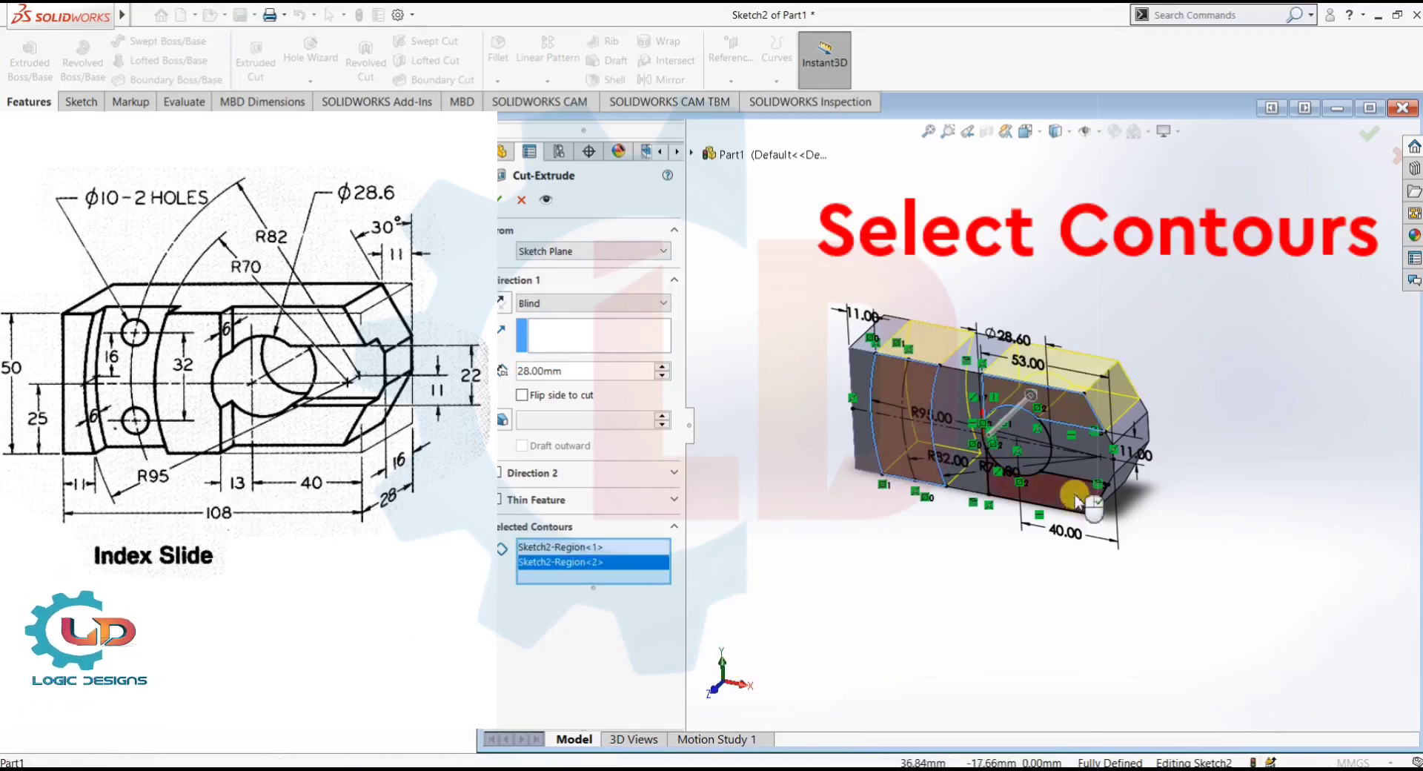
left_click(1015, 421)
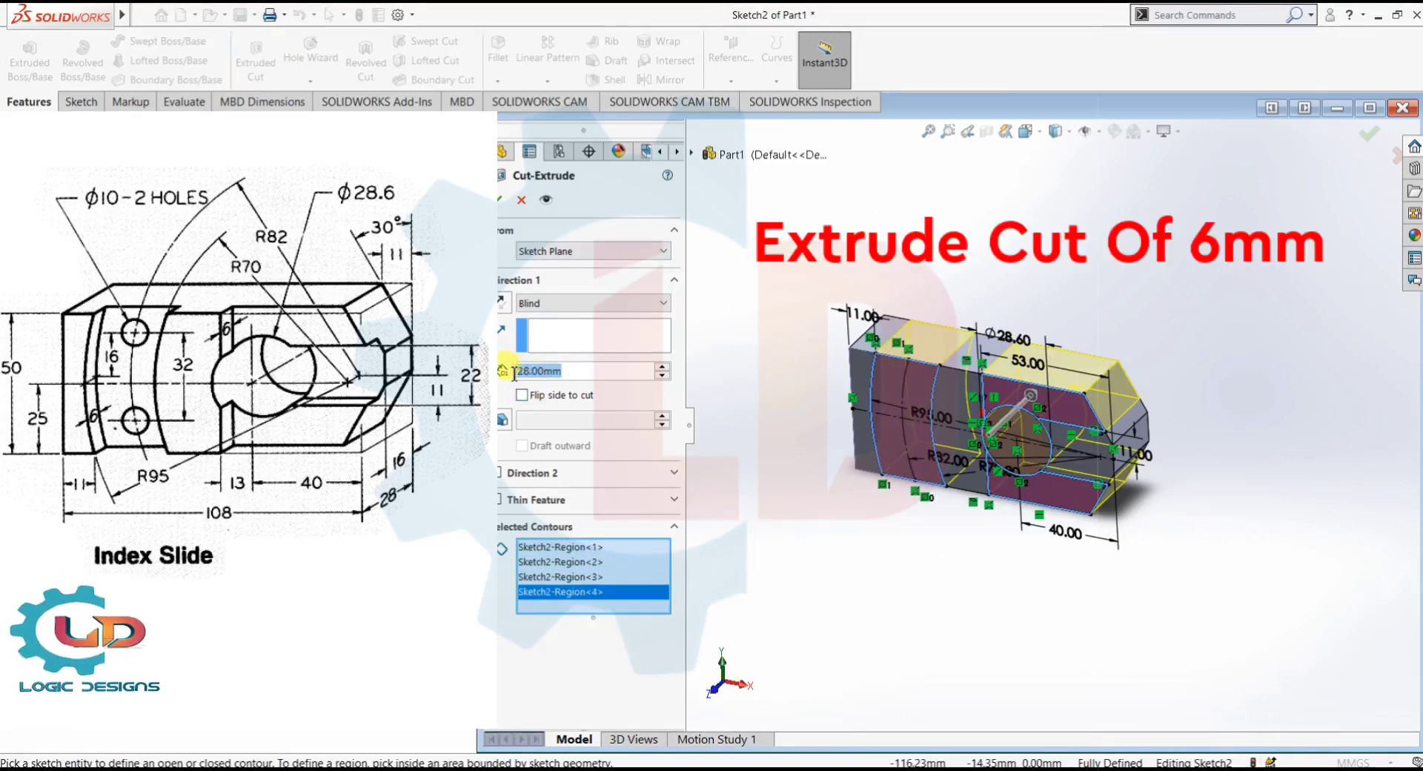
- Set the cut depth to 6 mm, create the cut, and view the recessed front face from an angle
type("6")
key("Return")
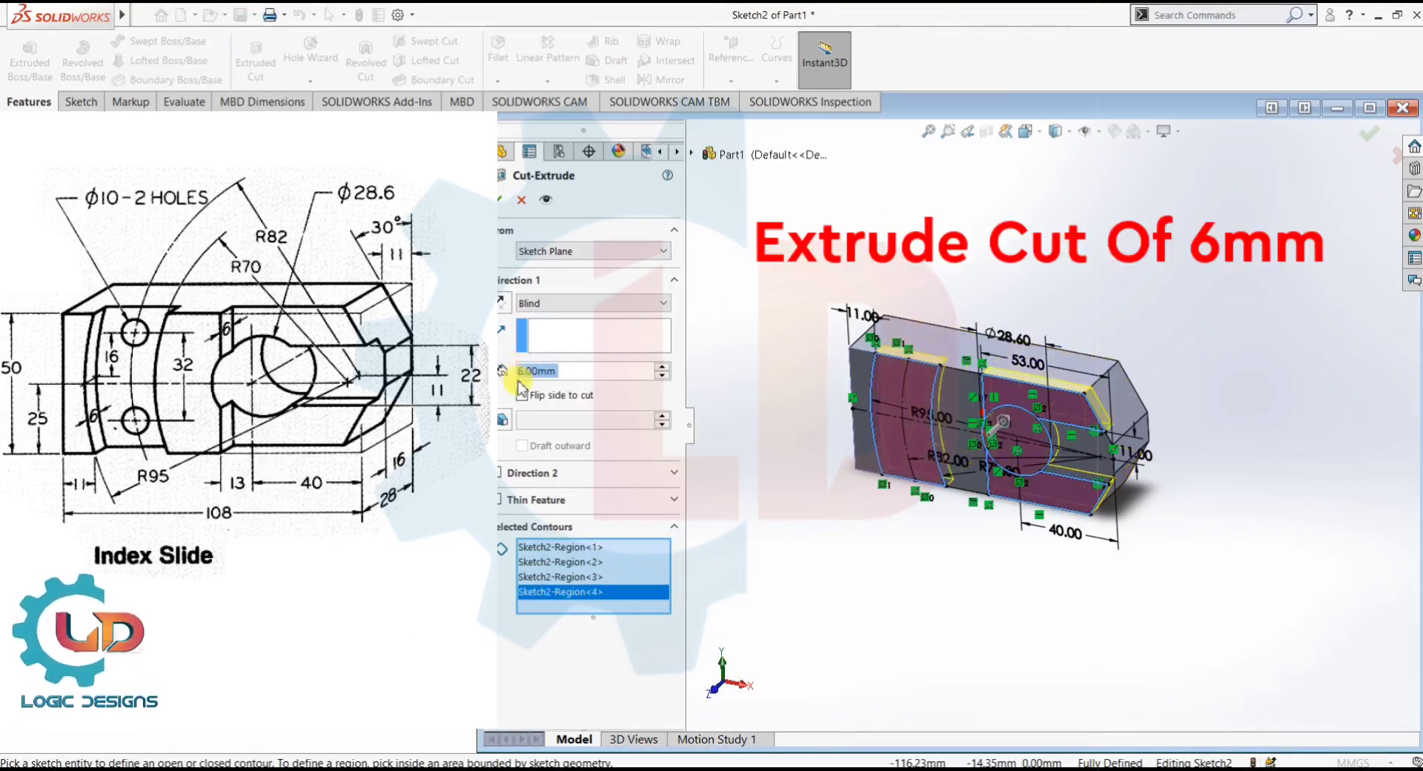
left_click(504, 199)
mouse_move(1154, 515)
middle_mouse_down()
mouse_move(1128, 476)
mouse_move(1193, 418)
mouse_move(1245, 483)
middle_mouse_up()
middle_click_drag(1176, 474, 1094, 573)
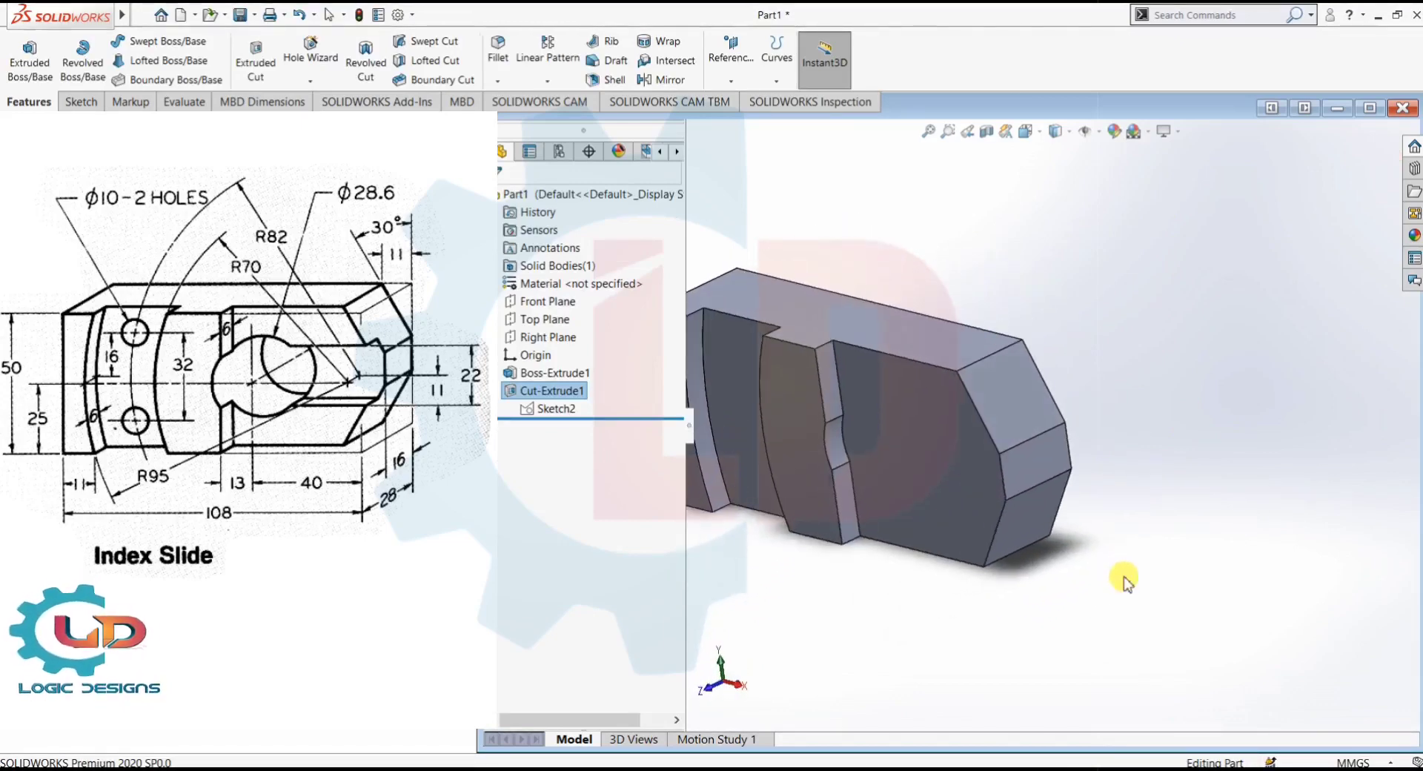
middle_click_drag(968, 504, 867, 540)
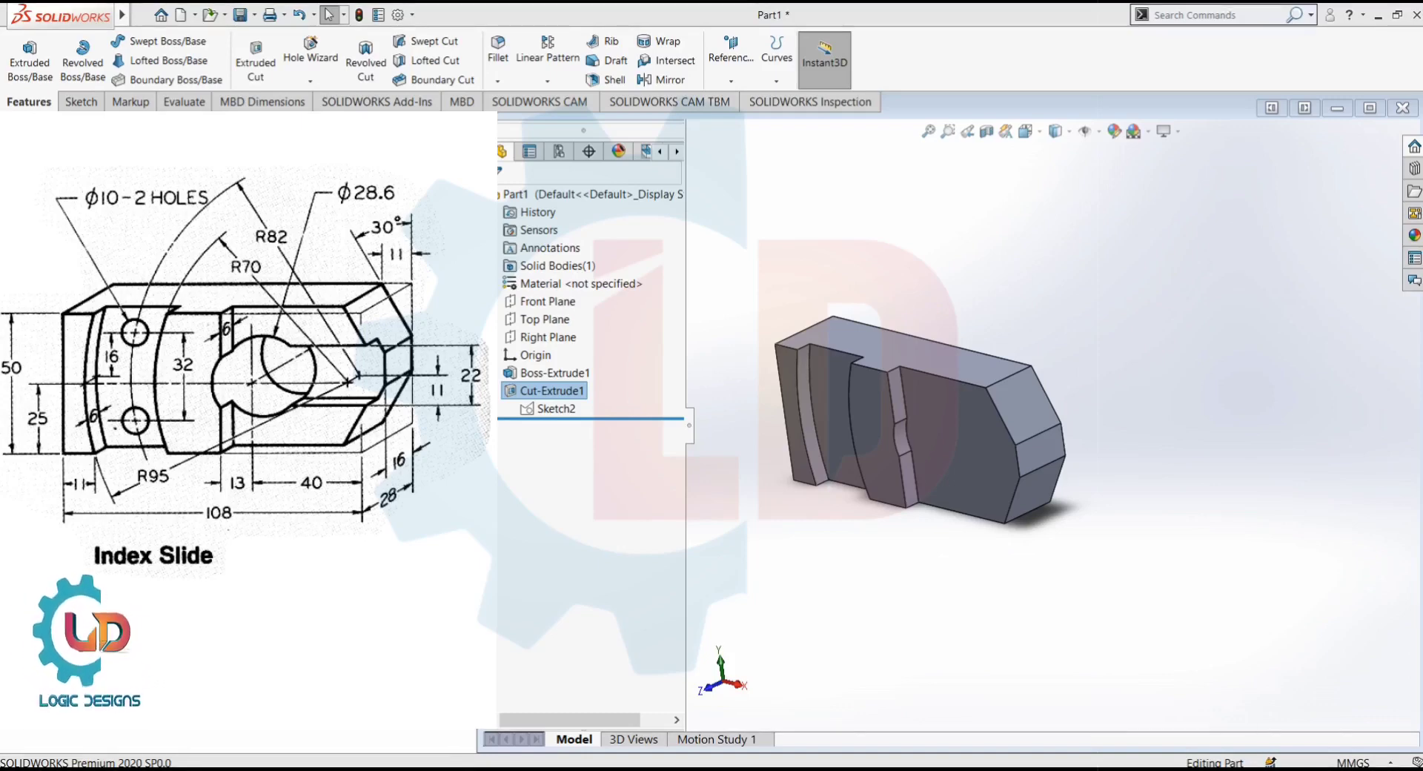
- Show the sketch used by the 6 mm cut so it can be reused on the model
left_click(254, 60)
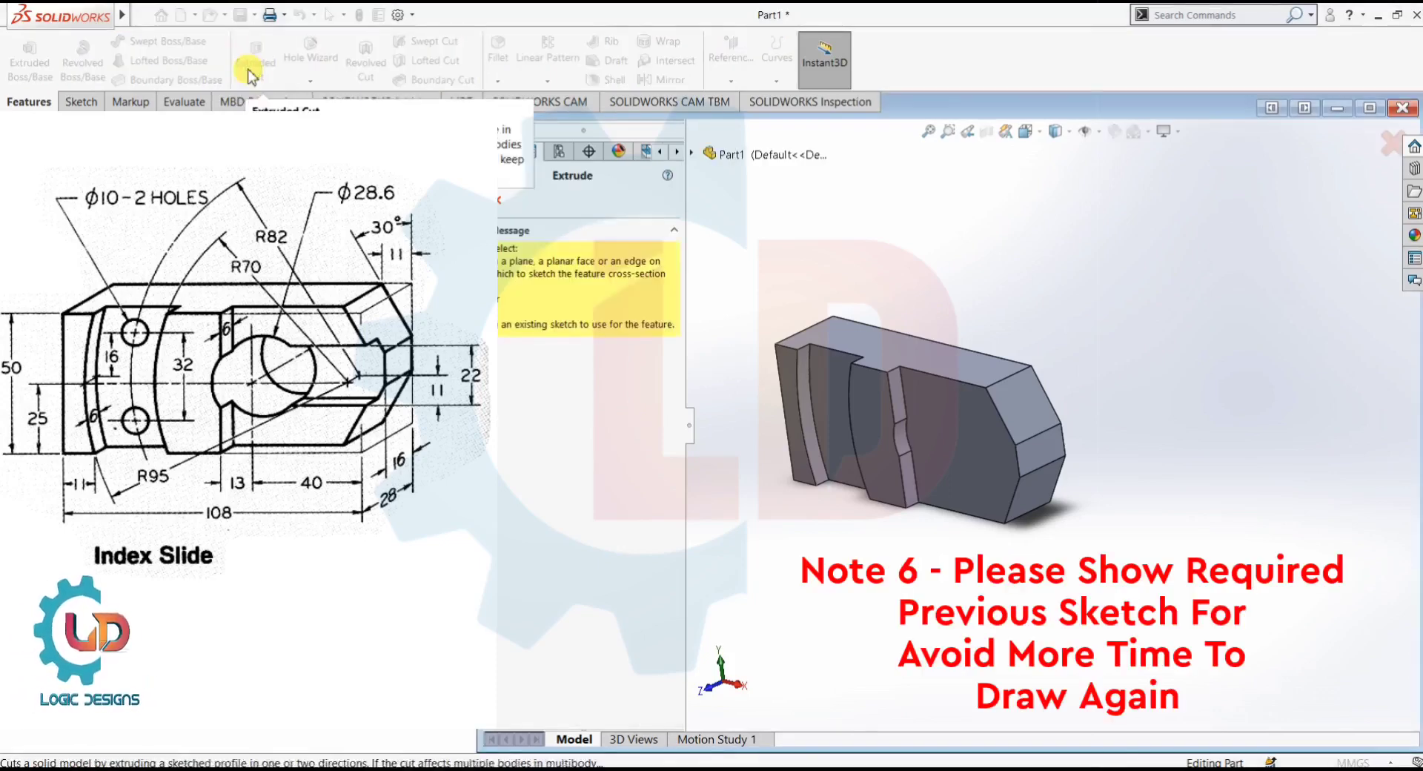
left_click(500, 199)
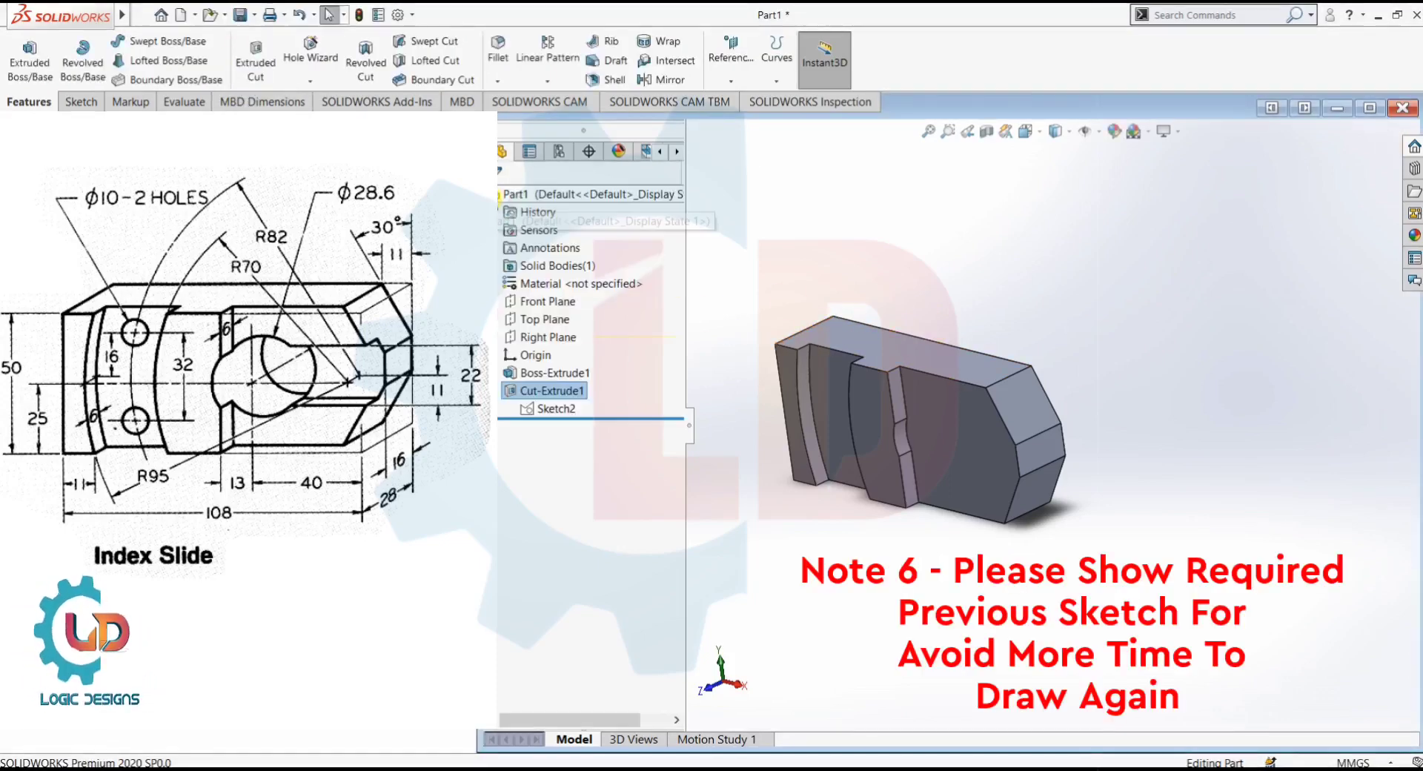
left_click(555, 409)
right_click(557, 415)
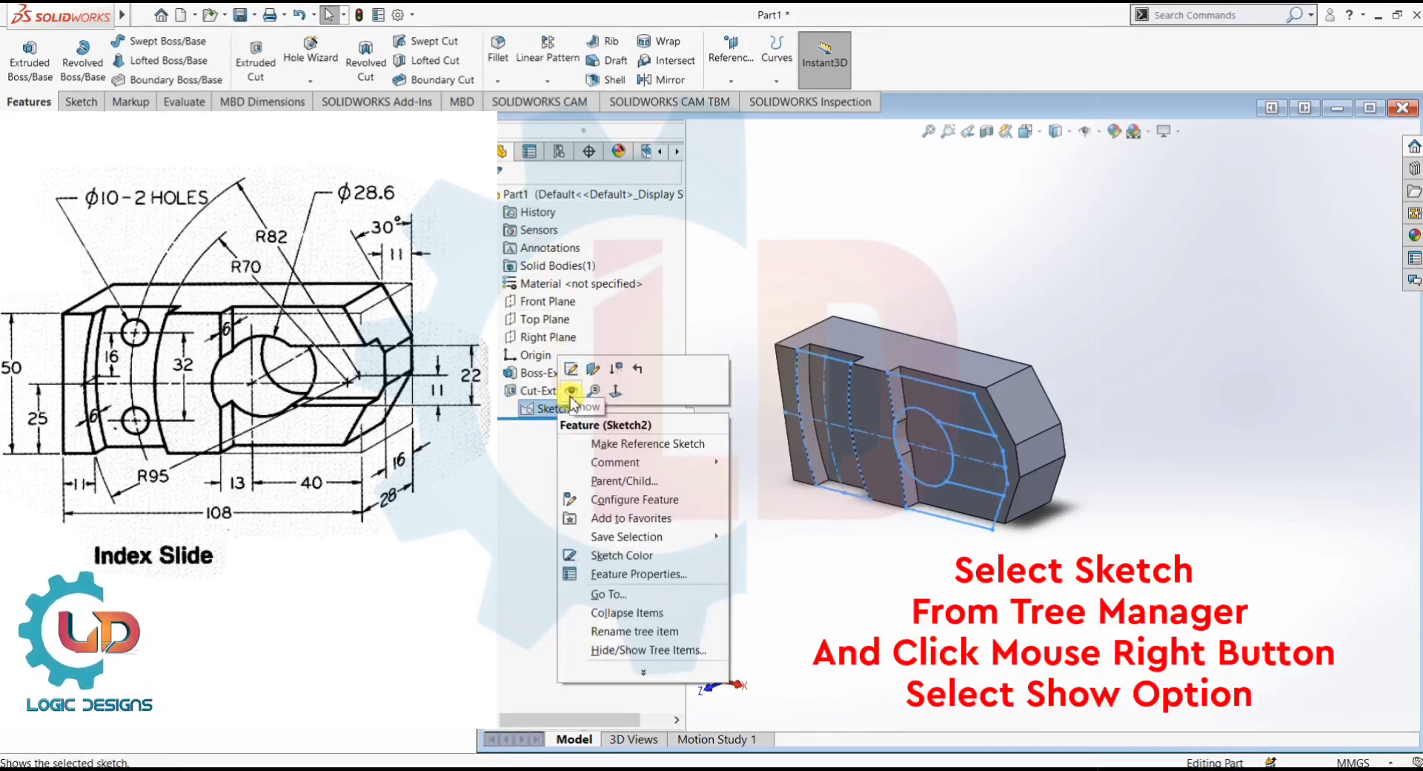
left_click(571, 390)
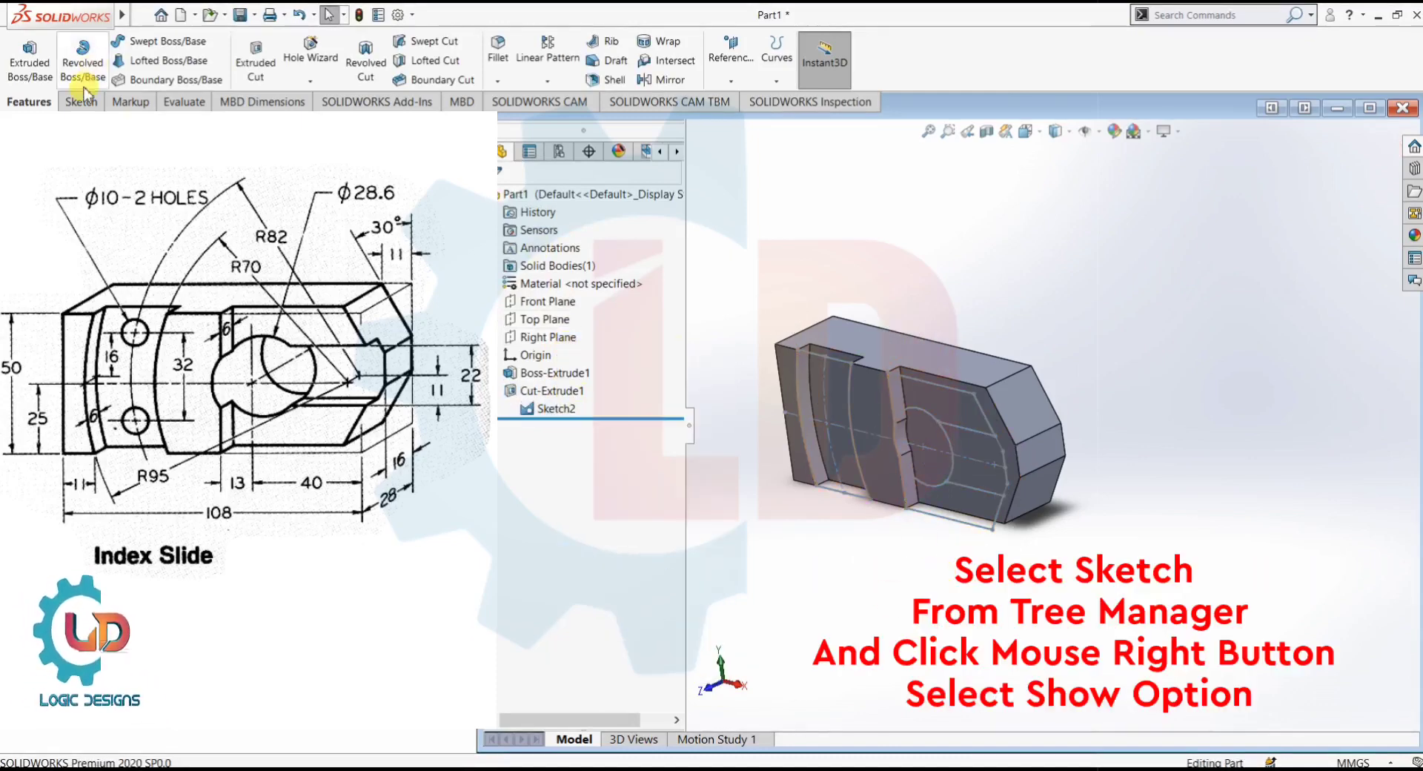
- Start an Extruded Cut from the shown sketch using the 28.6 mm circle as the contour
left_click(255, 63)
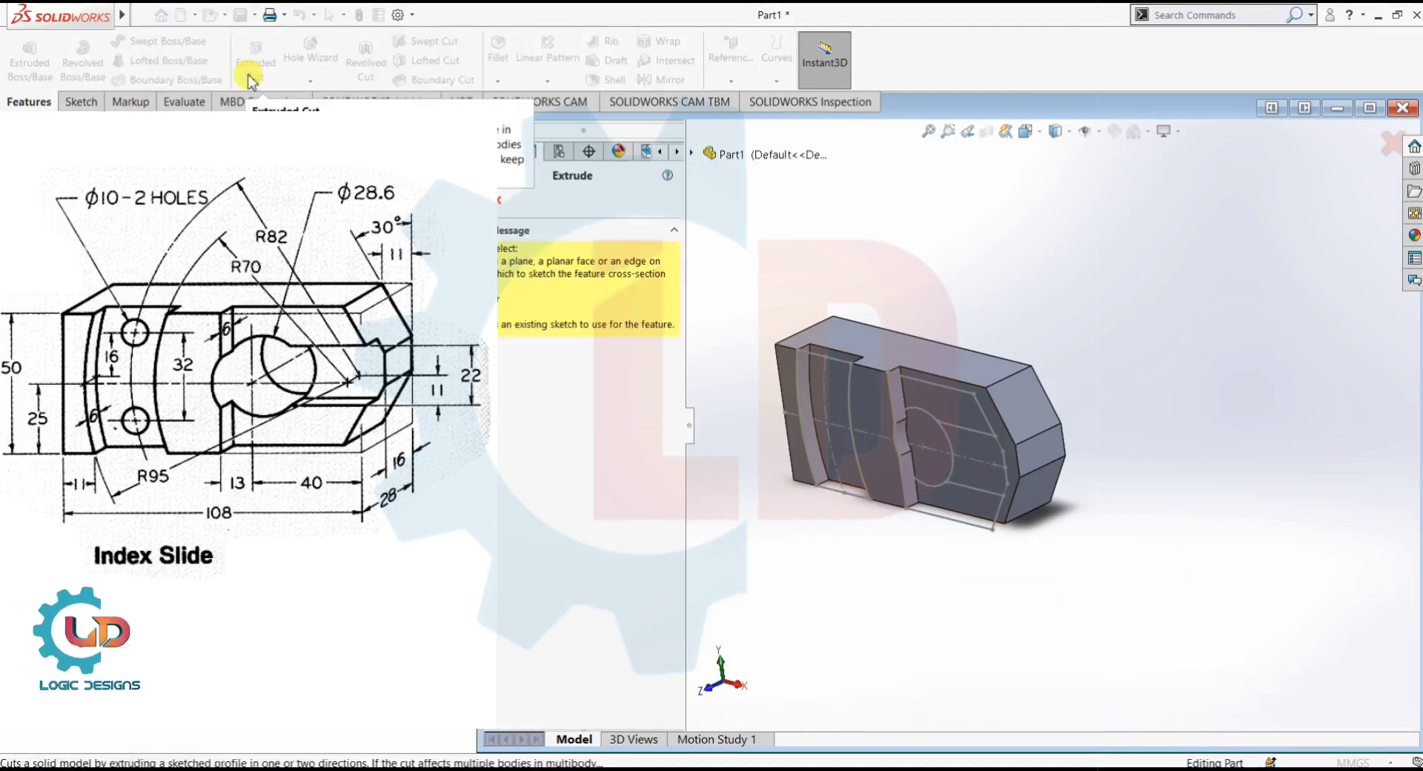
left_click(926, 419)
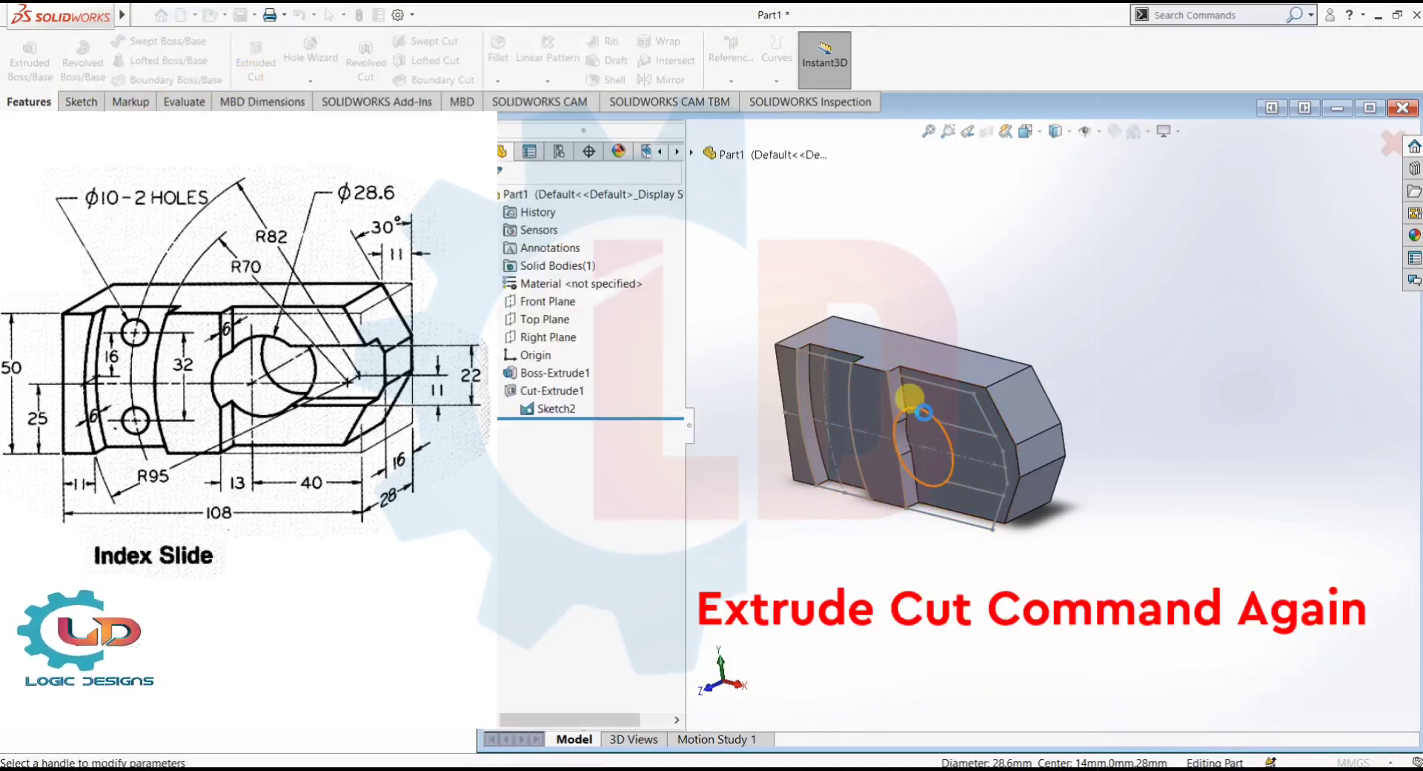
left_click(950, 437)
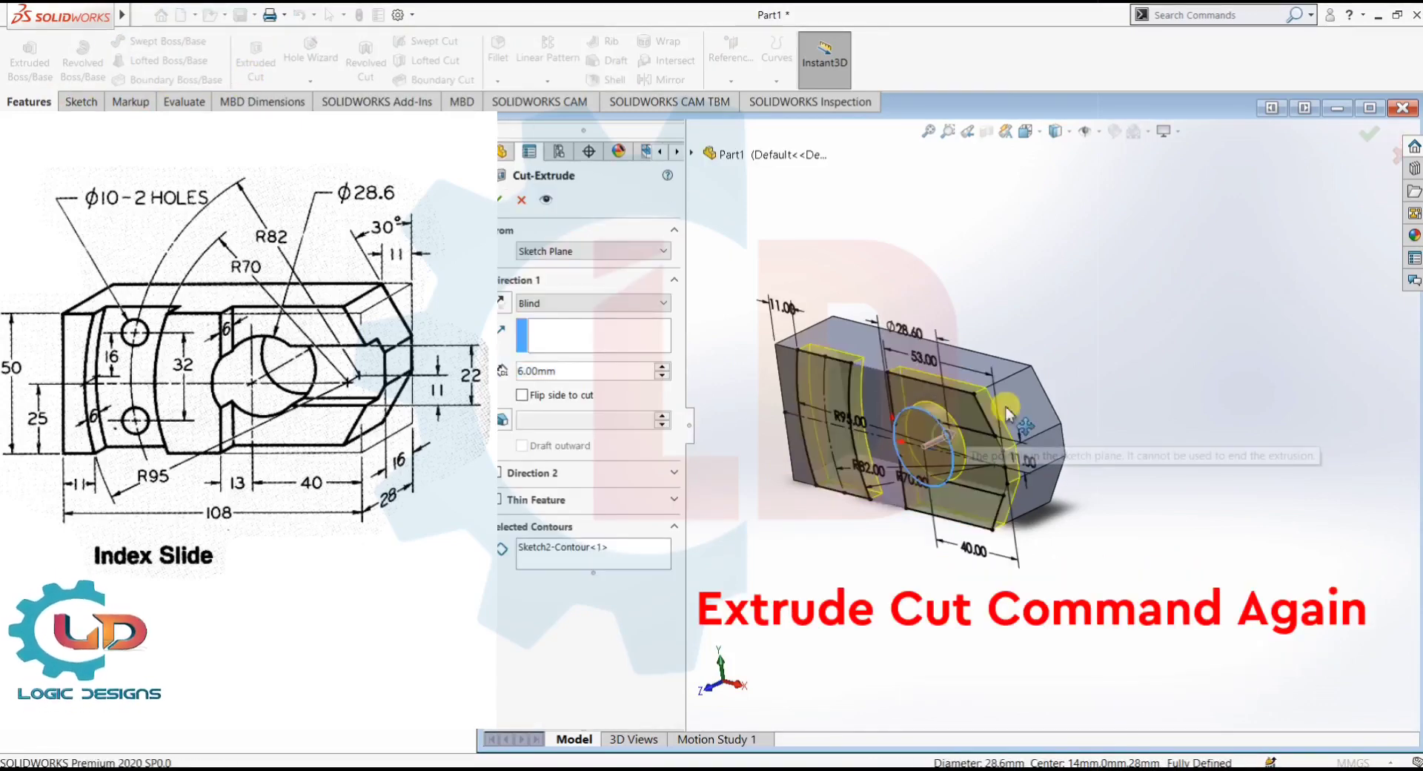
left_click(883, 404)
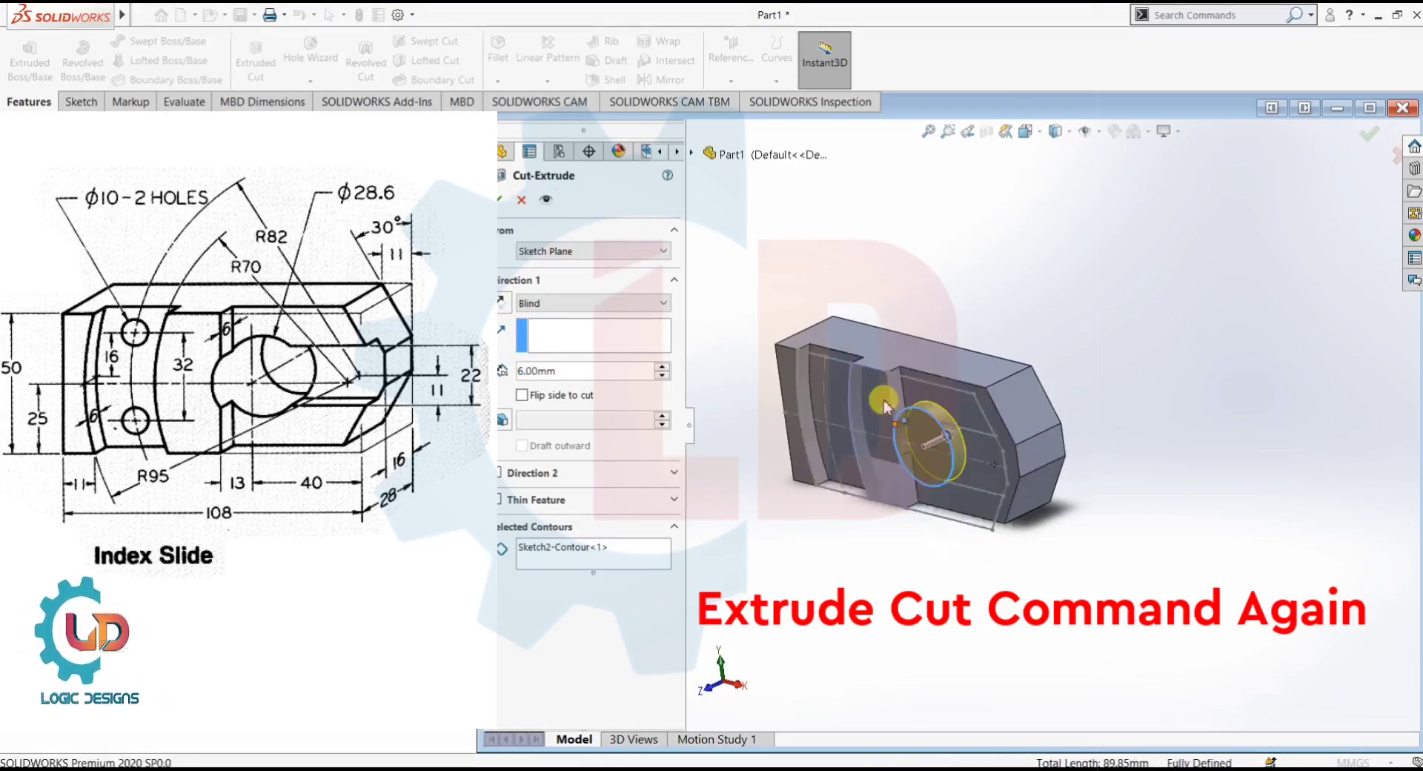
left_click(624, 547)
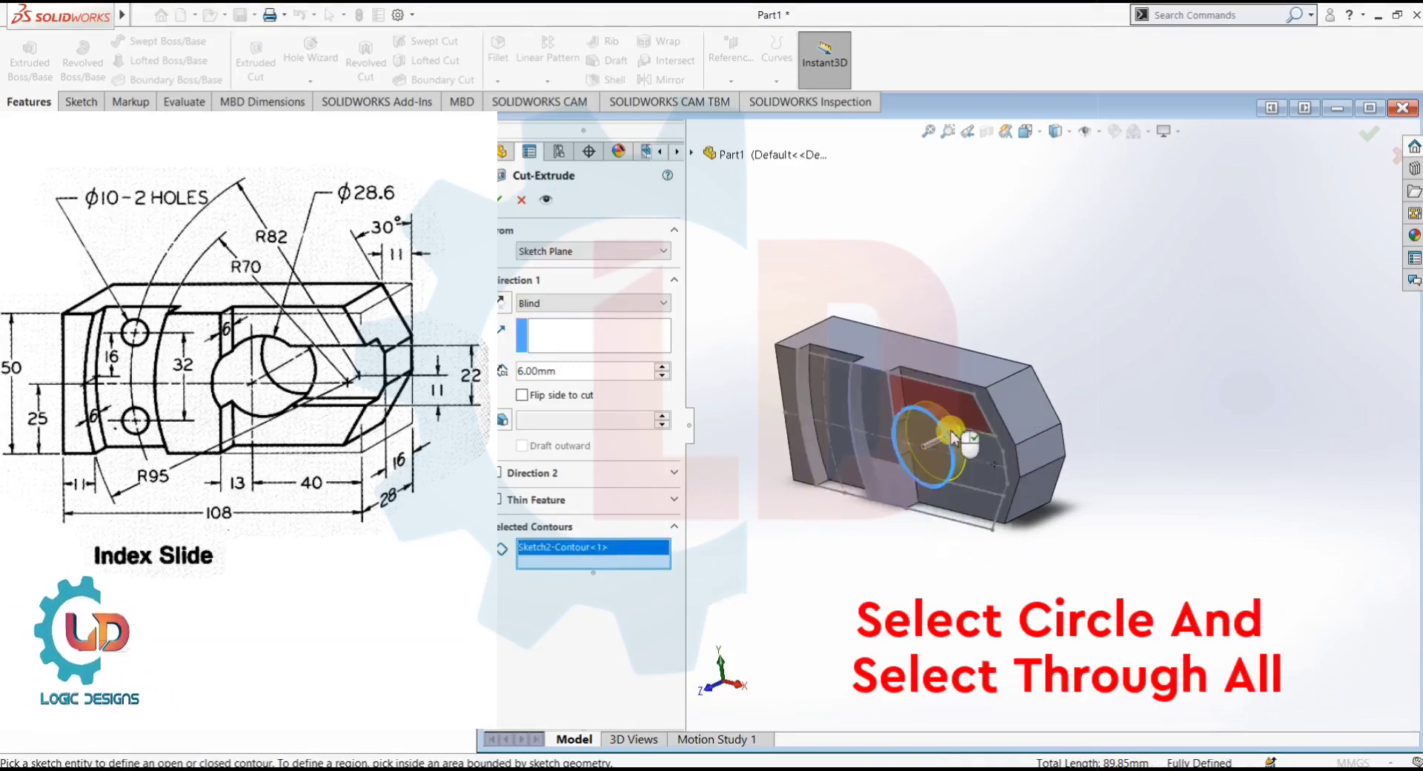
- Try increasing the circular cut's depth to 56 mm, and reduce it to 26 mm
left_click(663, 366)
left_click(663, 367)
left_click(664, 367)
left_click(663, 367)
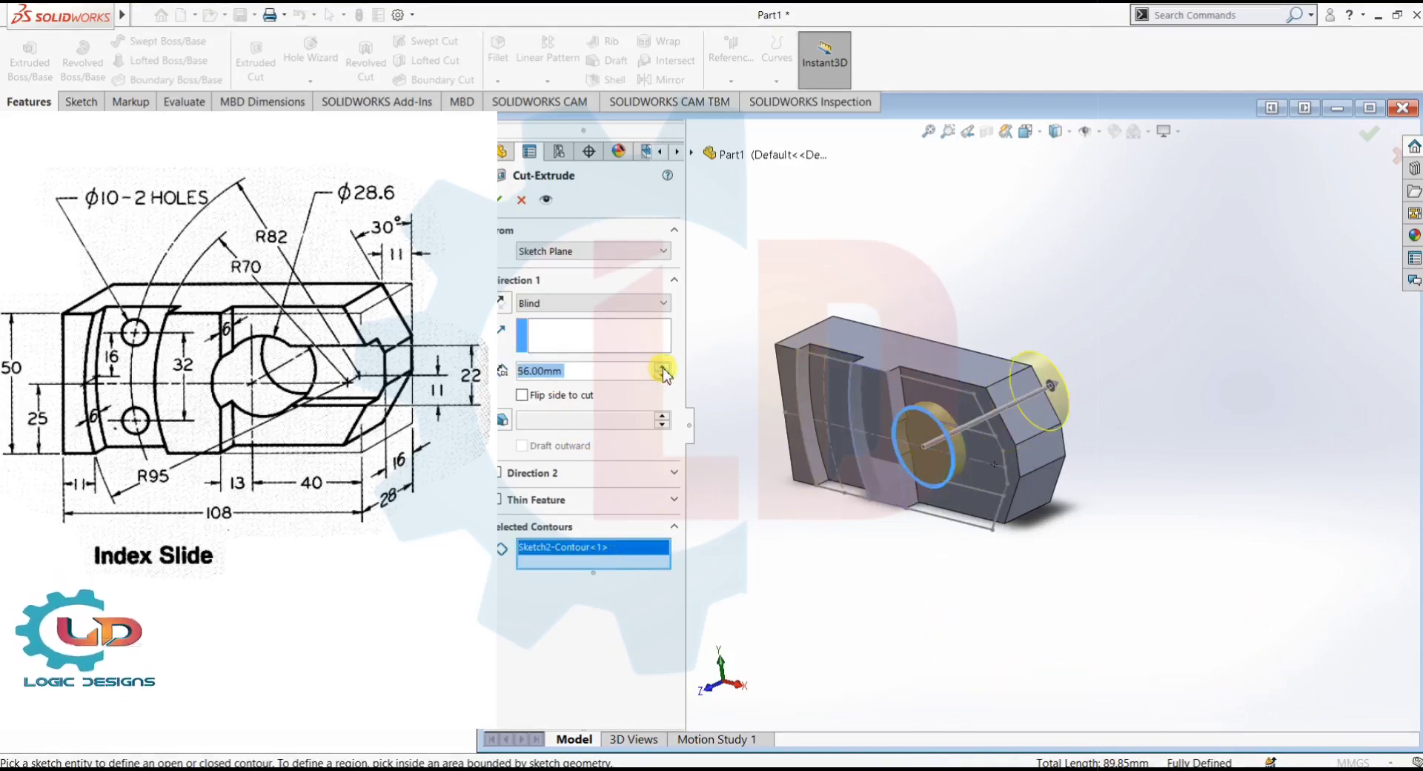
left_click(663, 376)
left_click(664, 376)
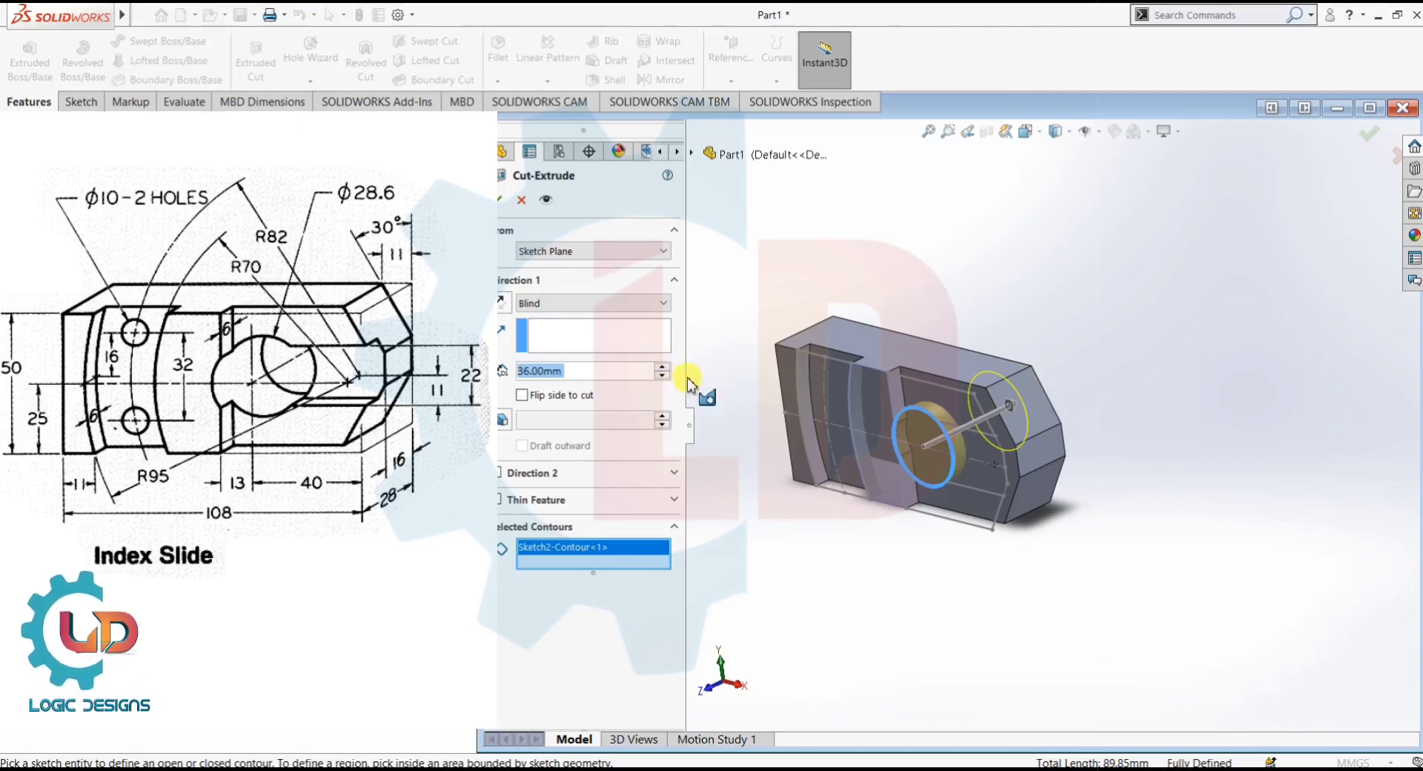
left_click(664, 376)
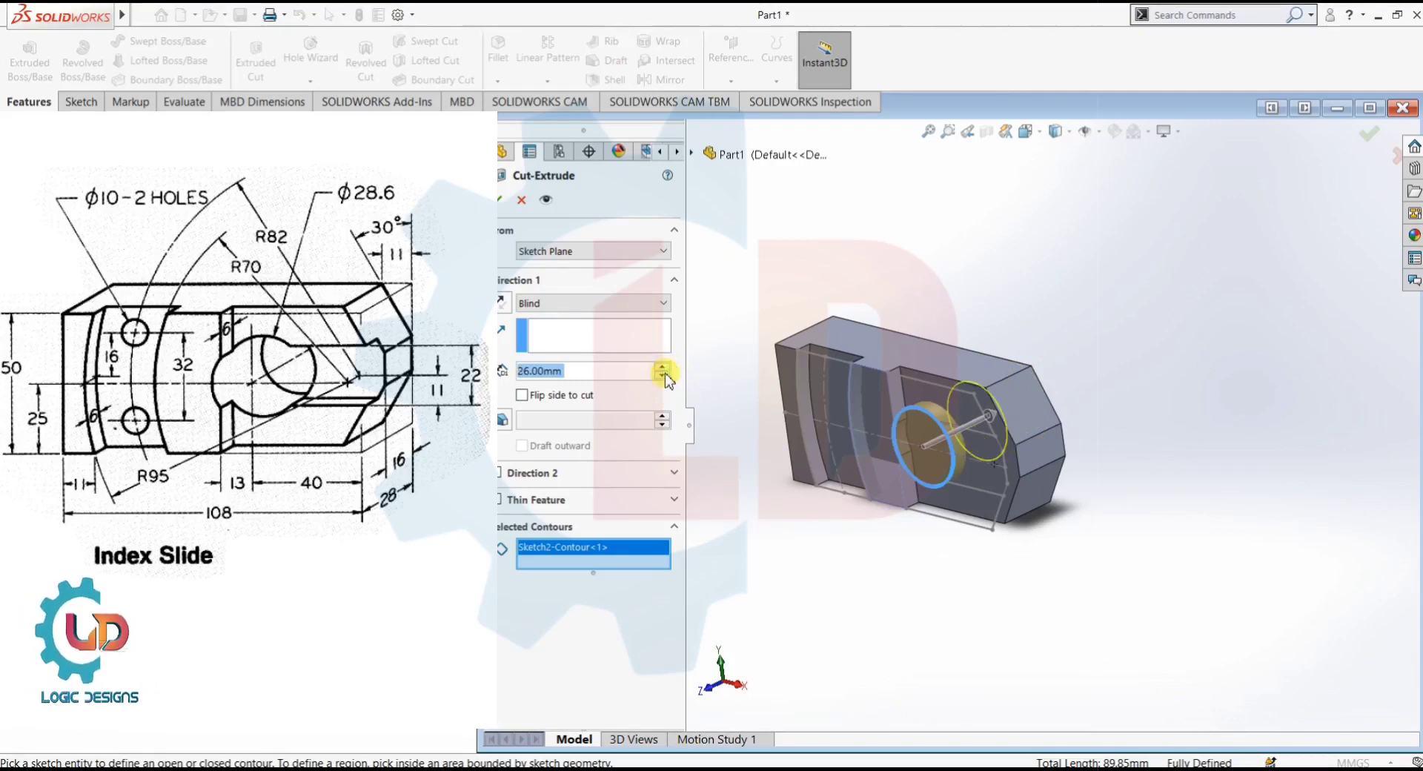
middle_click_drag(1090, 424, 1092, 461)
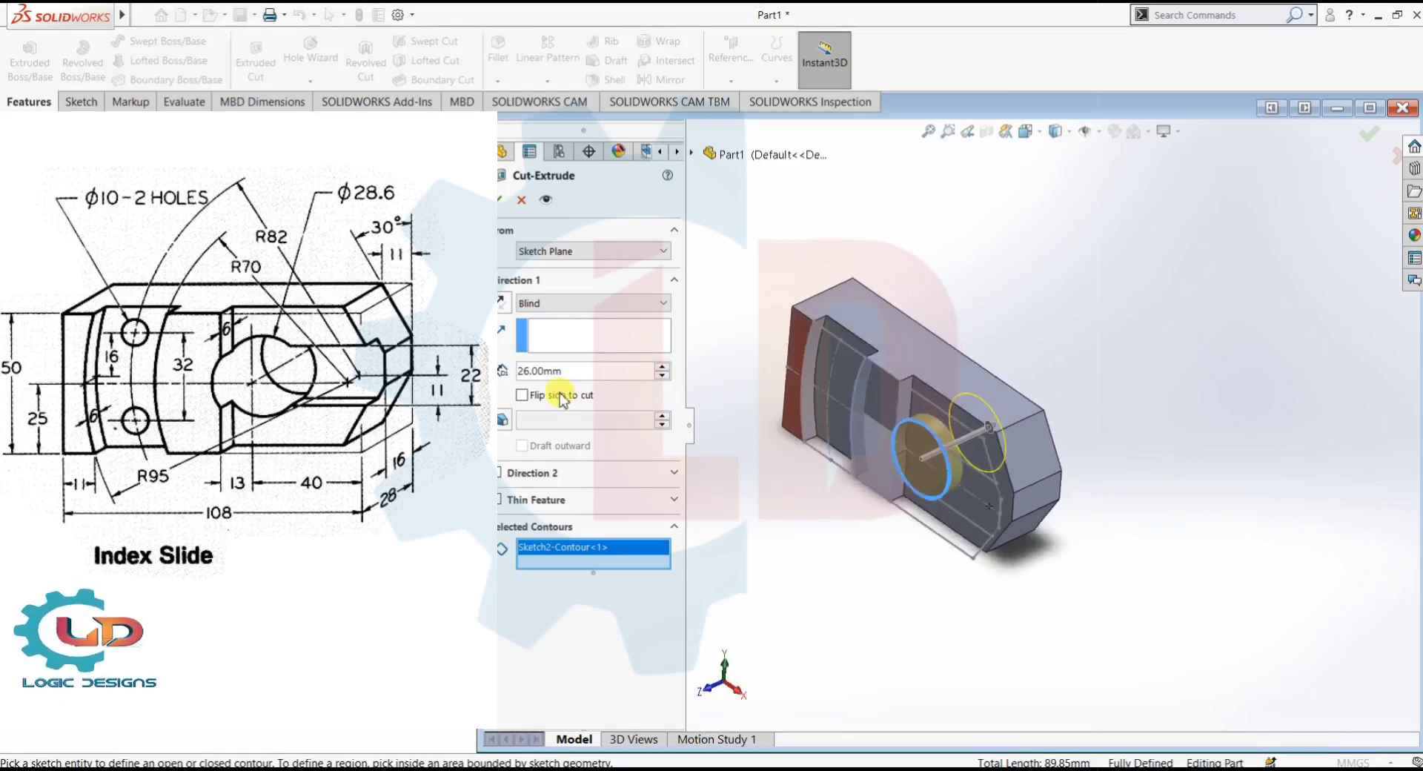
- Set the circular cut's depth to 30 mm and create the cut through the part
left_click_drag(582, 368, 532, 370)
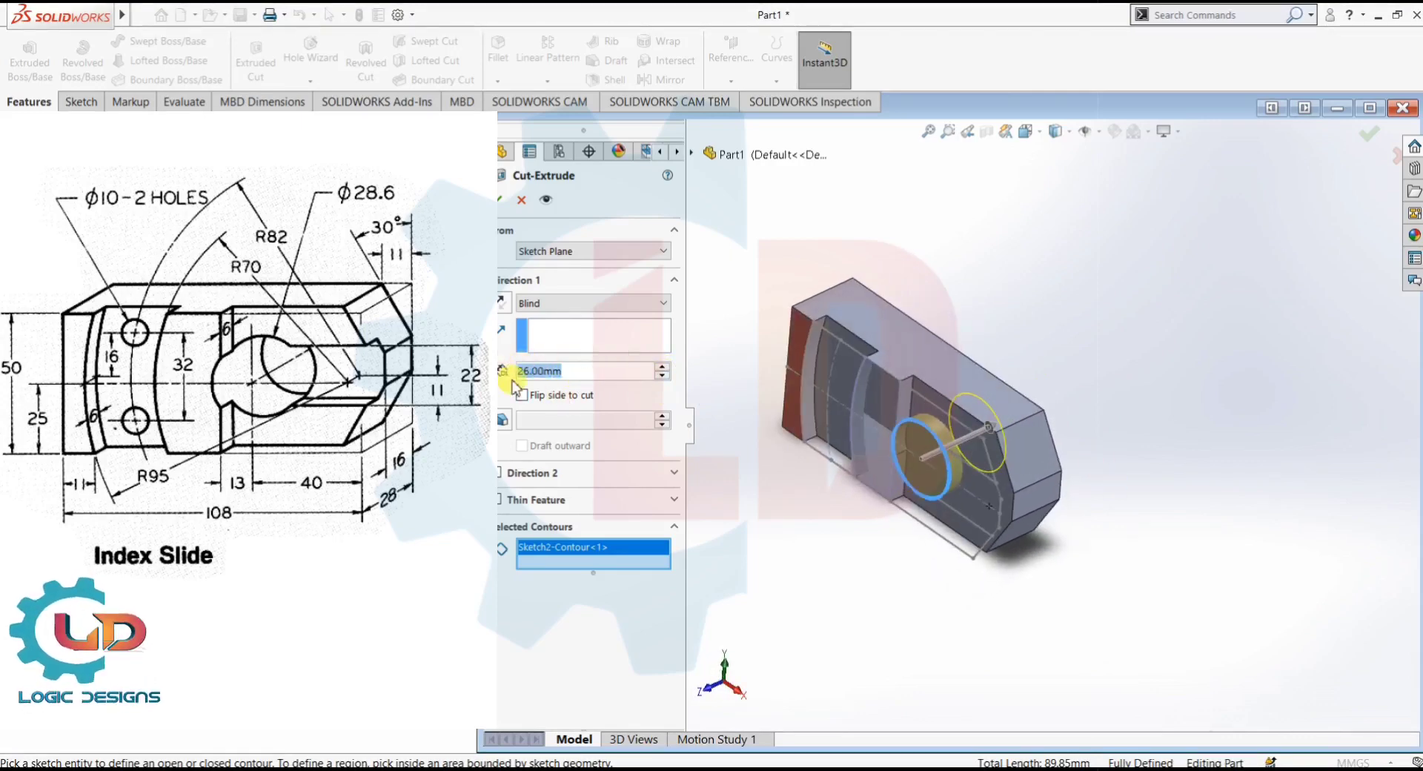
type("30")
key("Return")
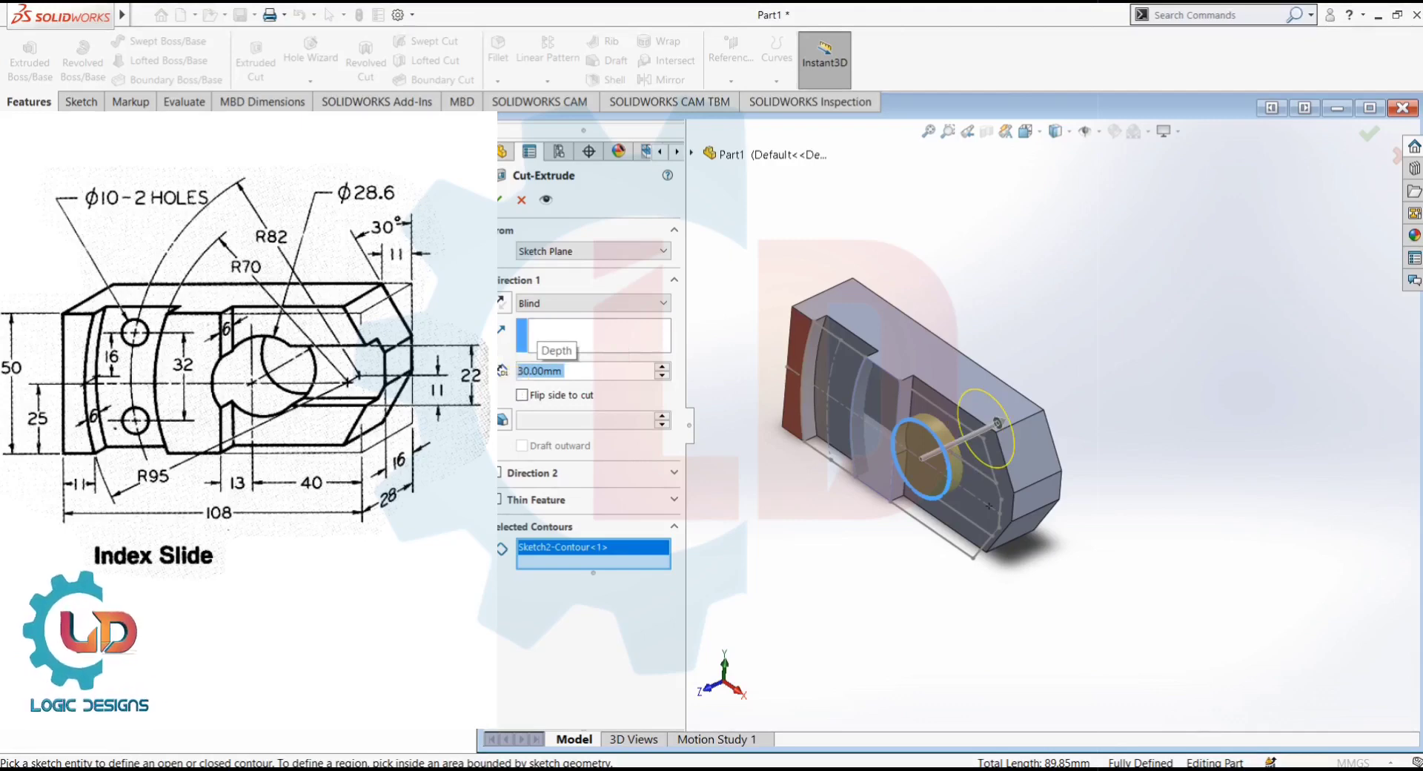
key("Return")
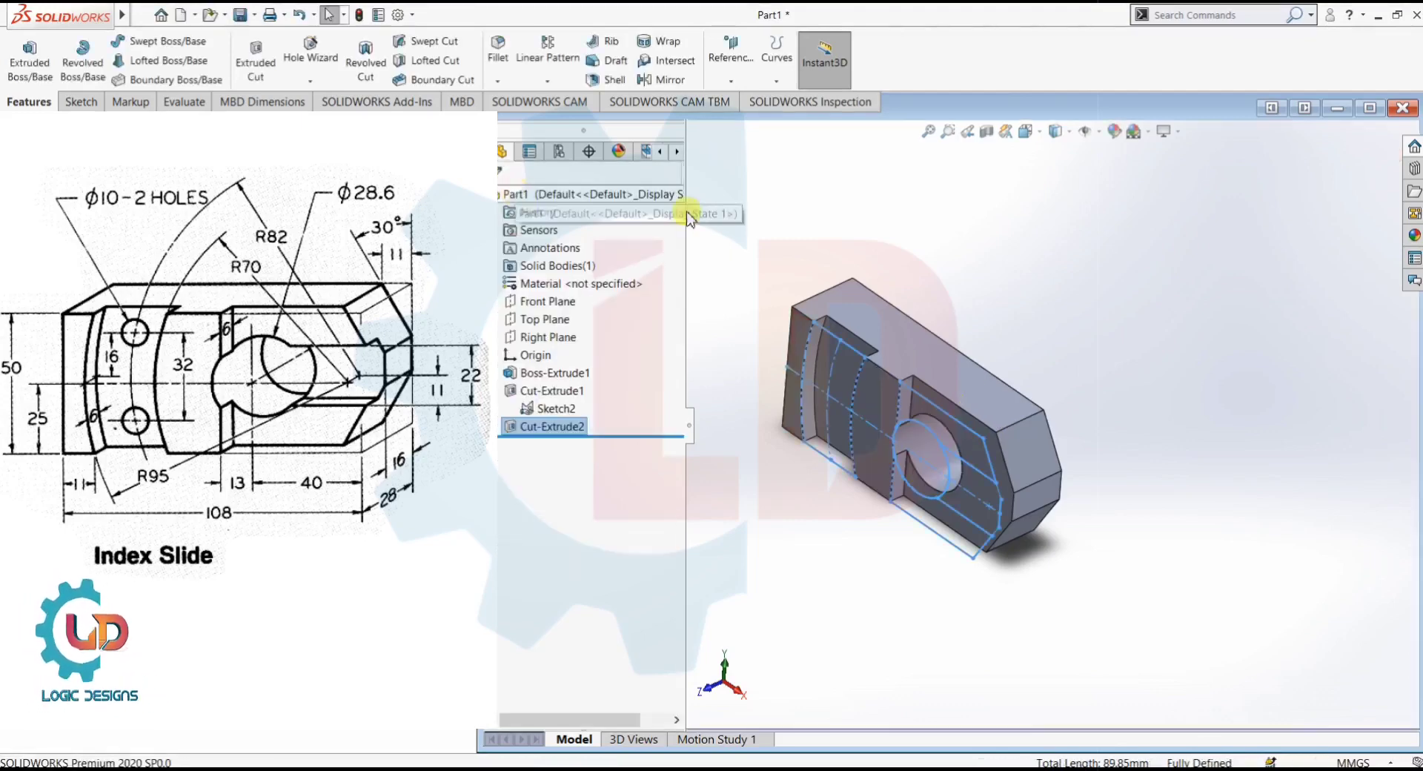
- Start another Extruded Cut from the shown sketch and add the slot region between the circle and the tapered end
middle_click_drag(1113, 515, 1112, 479)
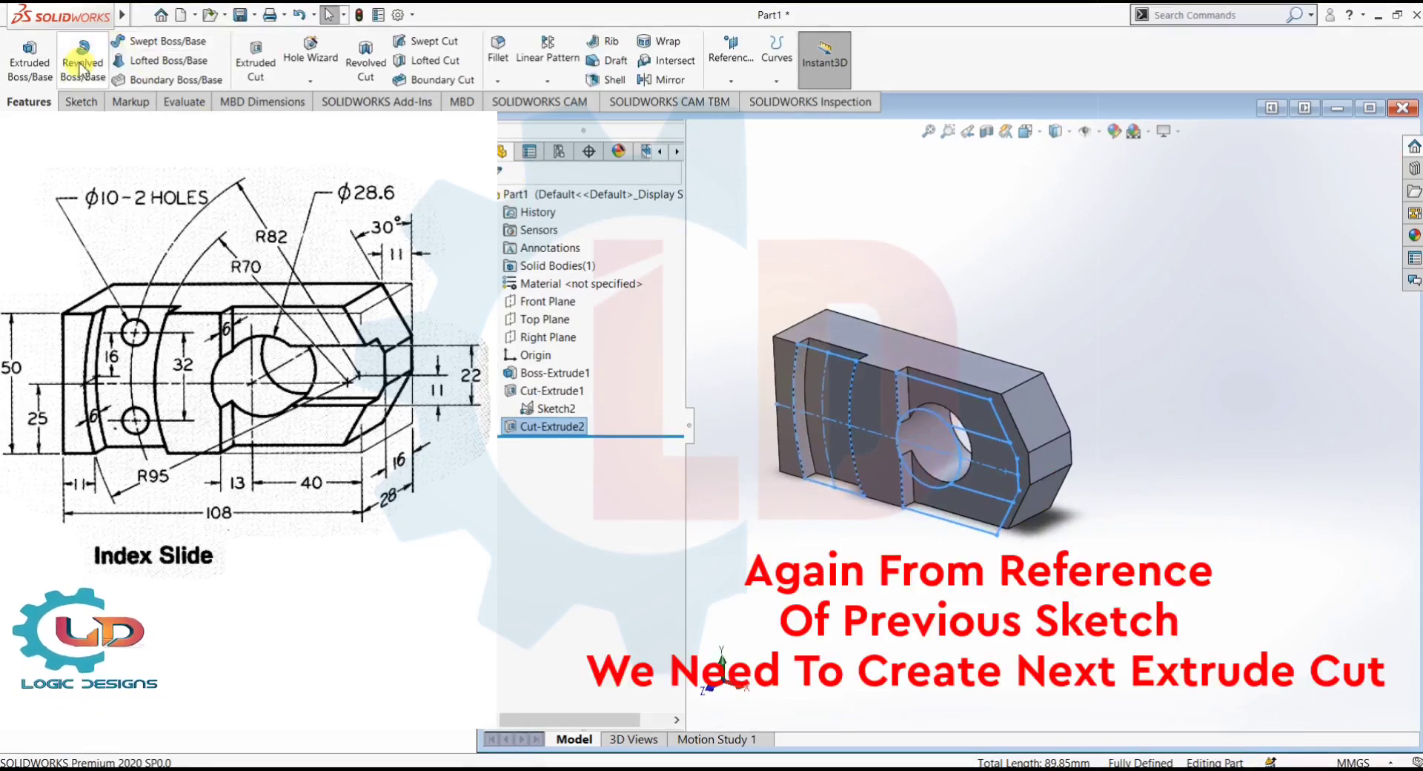
left_click(256, 60)
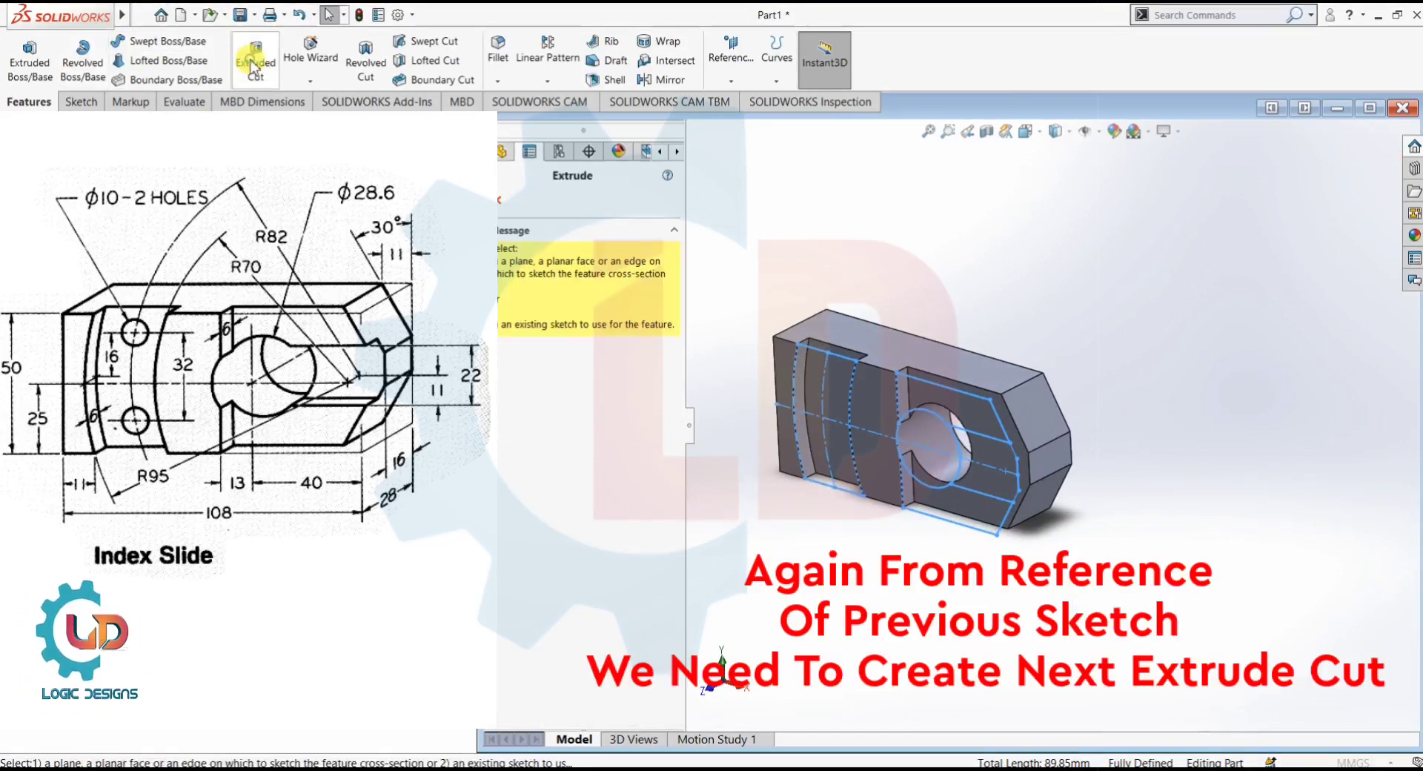
left_click(1009, 448)
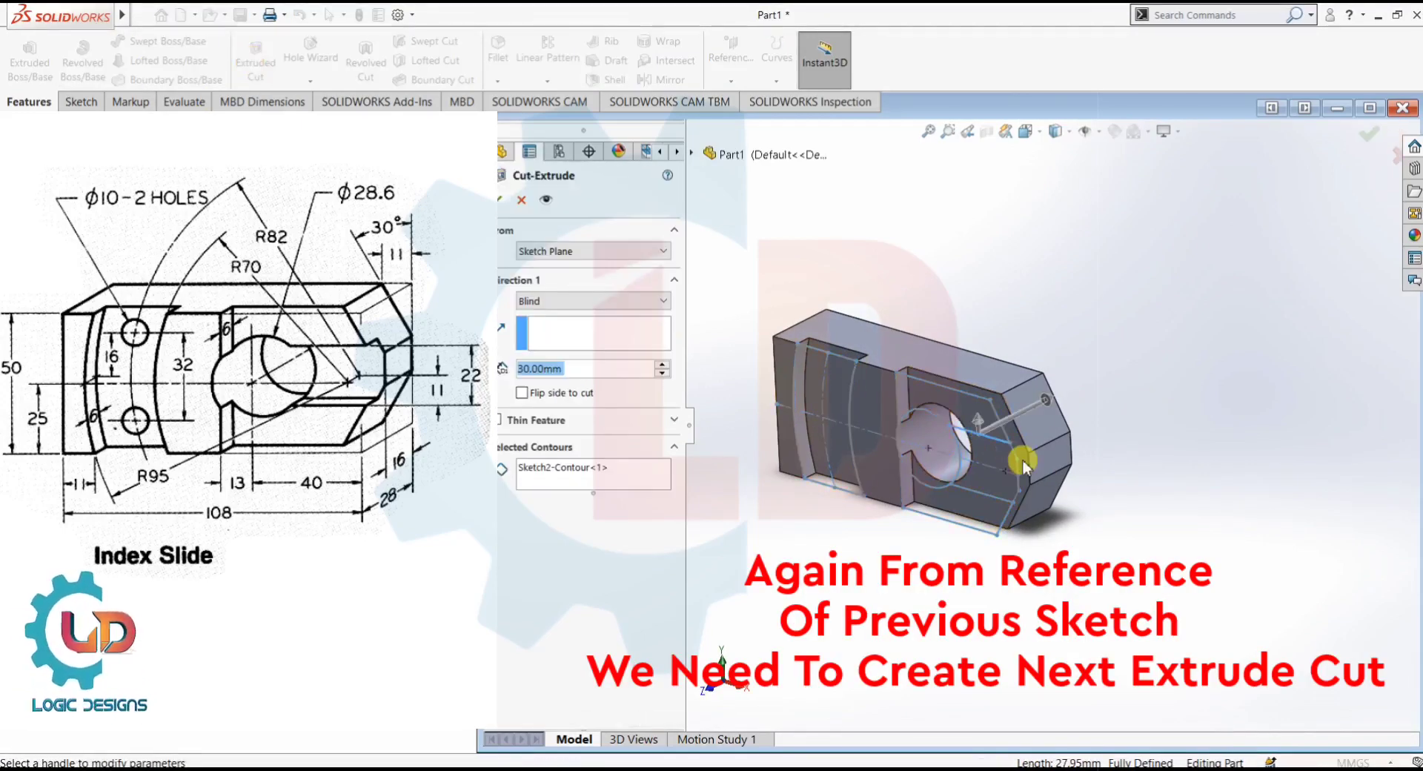
scroll(1024, 437, "down", 5)
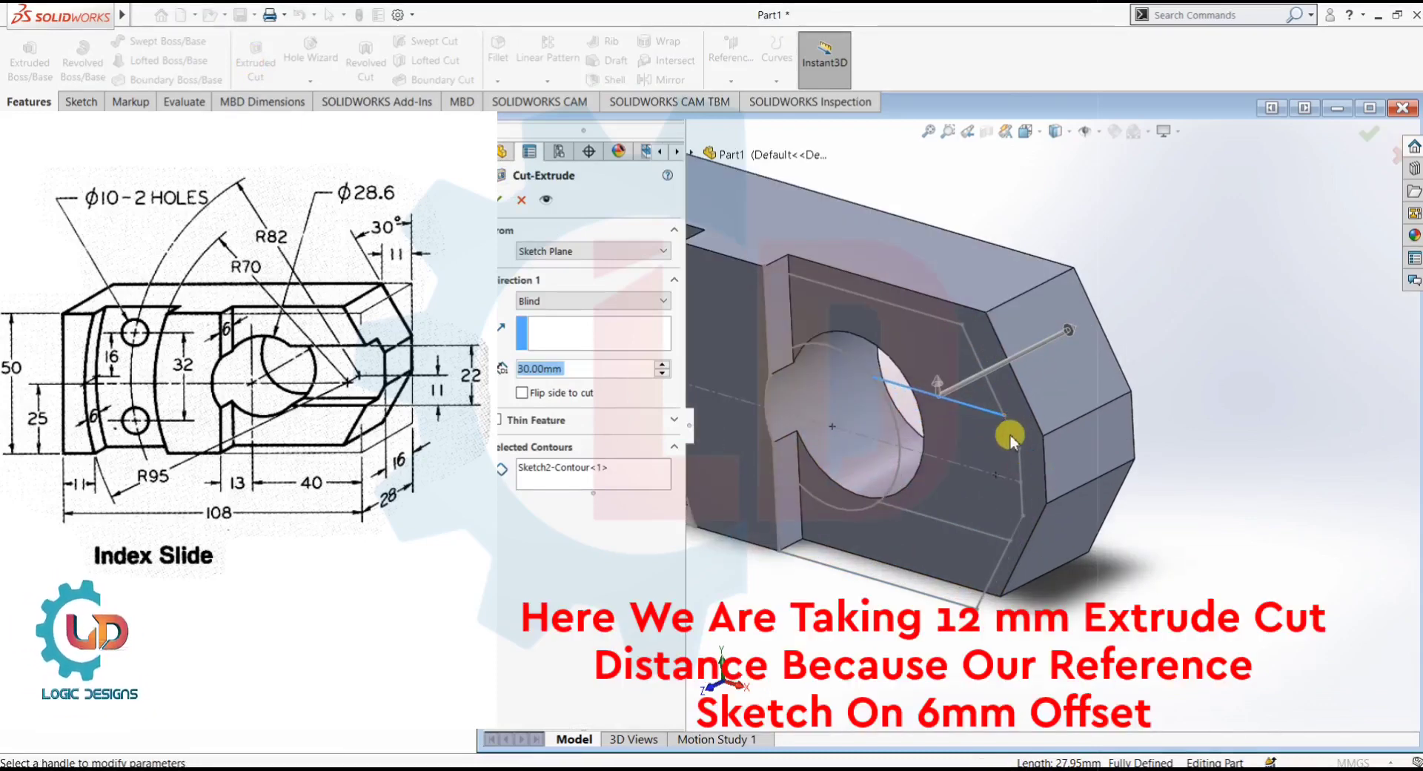
left_click(604, 474)
left_click(967, 460)
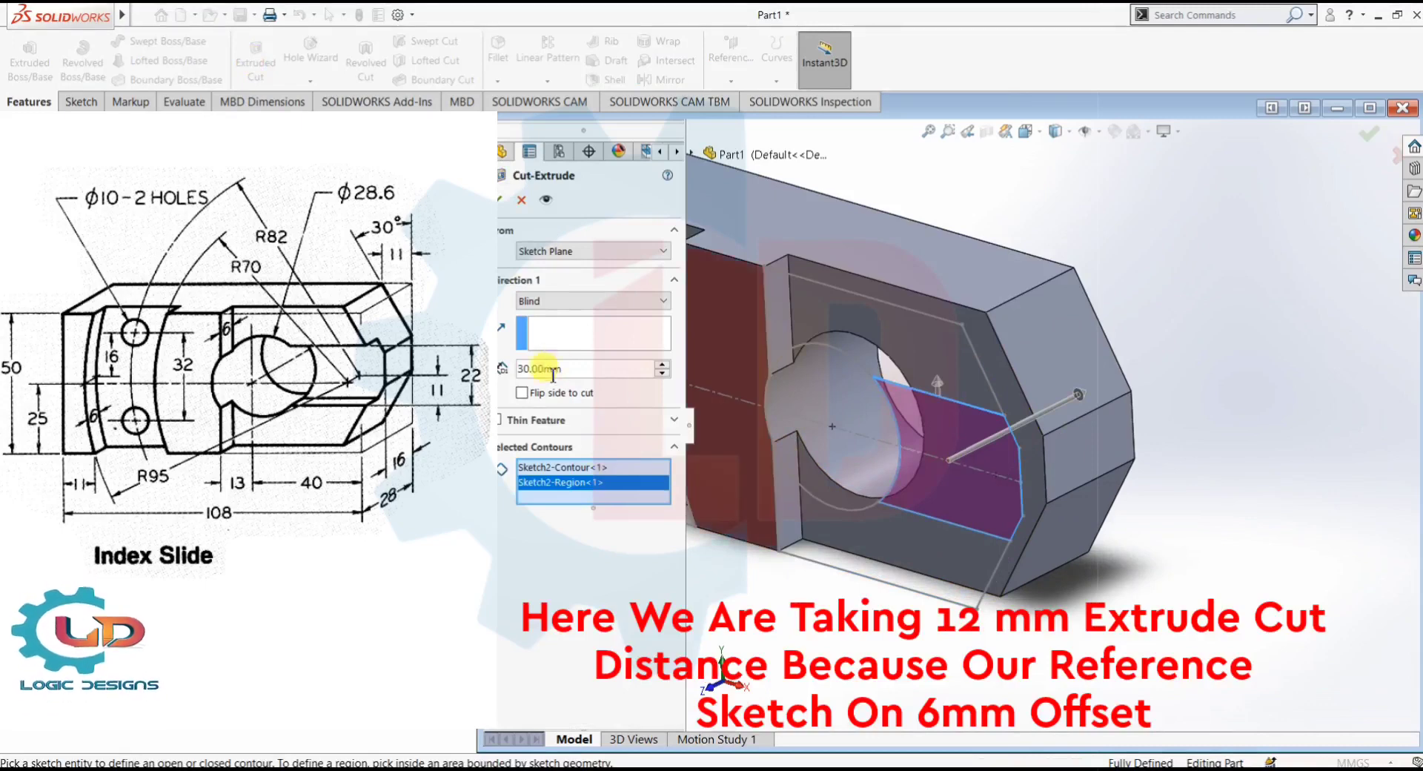
- Set the slot cut's depth to 6 mm and check the preview from an angle
left_click_drag(592, 369, 505, 371)
type("6")
key("Return")
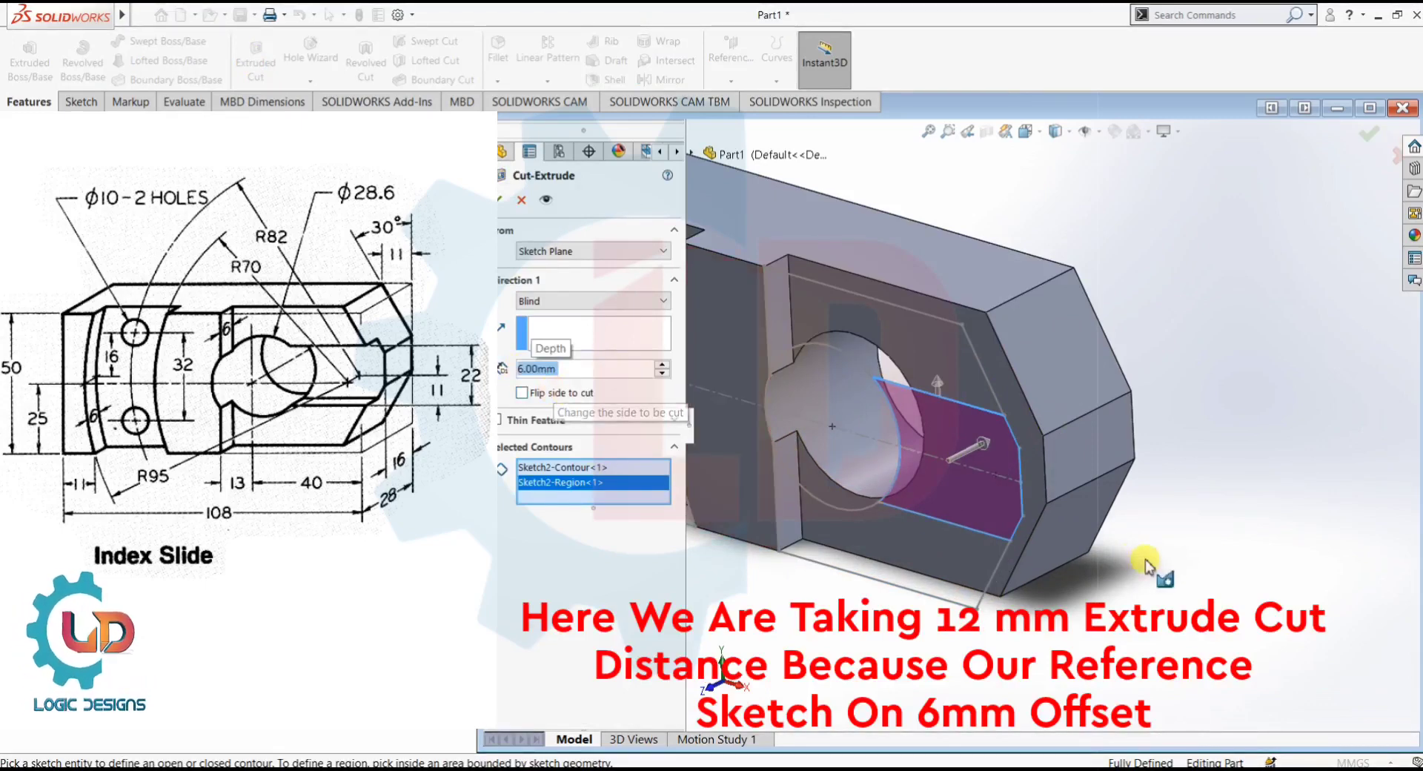
mouse_move(1315, 566)
middle_mouse_down()
mouse_move(1256, 523)
mouse_move(1221, 538)
mouse_move(1283, 533)
middle_mouse_up()
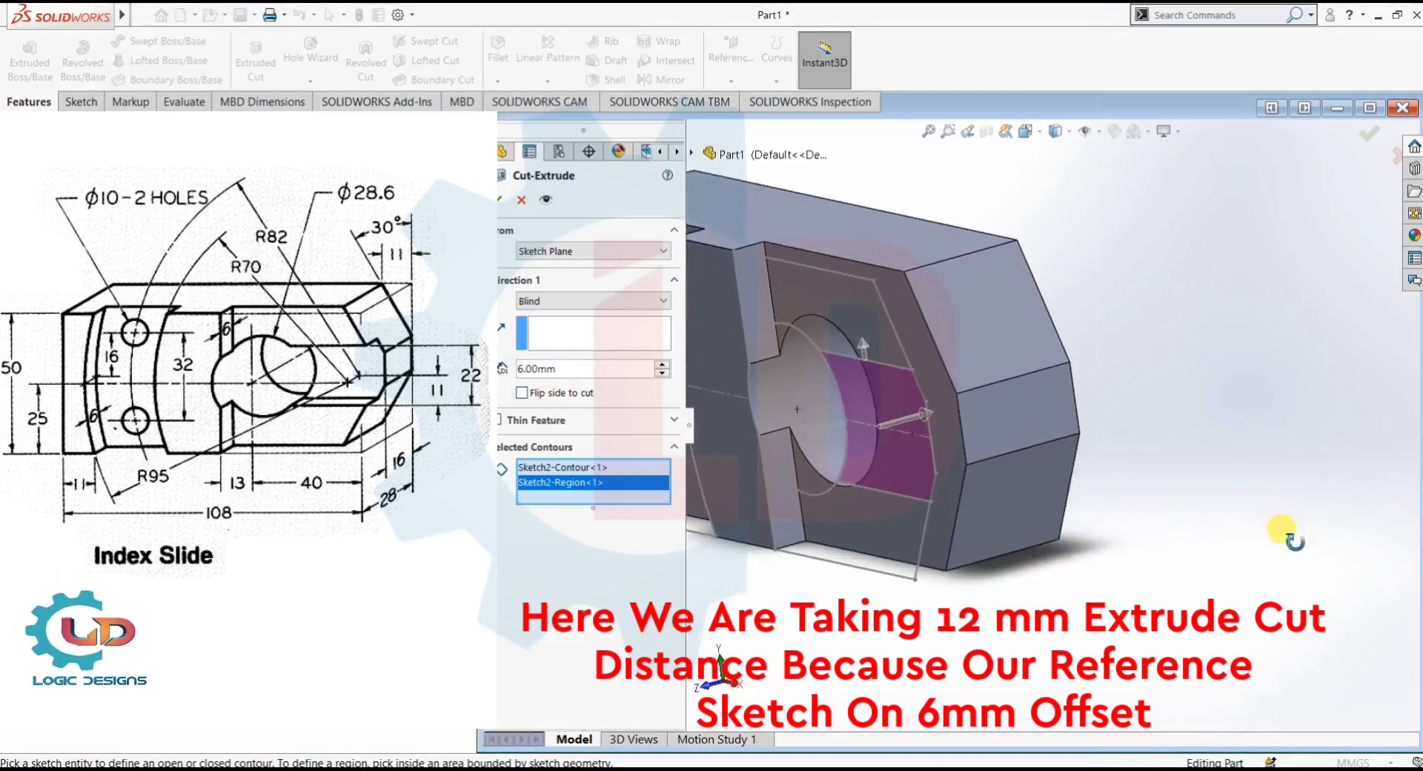
- Set the slot cut's depth to 12 mm
left_click_drag(578, 367, 535, 368)
left_click(592, 367)
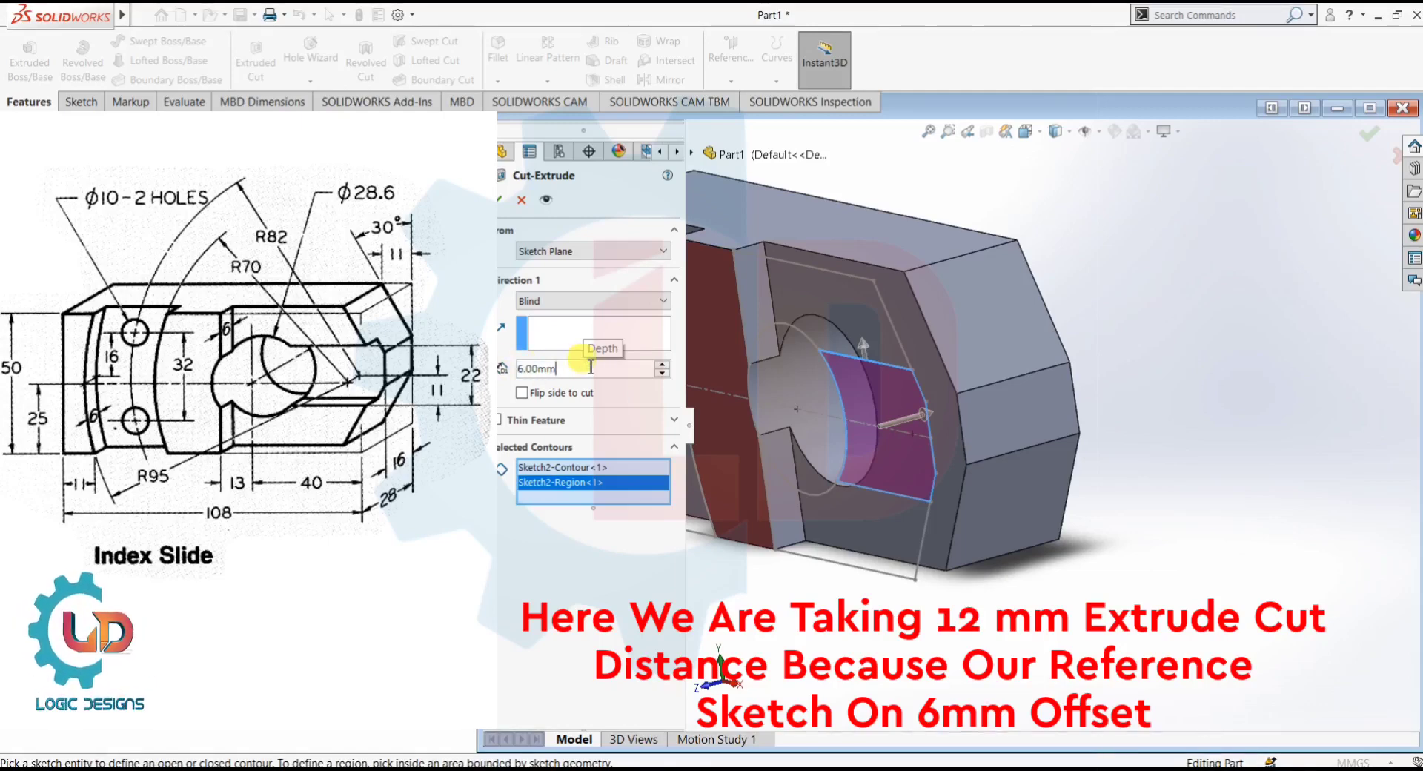
key("BackSpace")
key("BackSpace")
key("BackSpace")
key("BackSpace")
key("BackSpace")
key("BackSpace")
type("12")
key("Return")
- Remove the stray open contour from the selected contours, keeping only the slot region, and create the cut
middle_click_drag(1200, 567, 1166, 646)
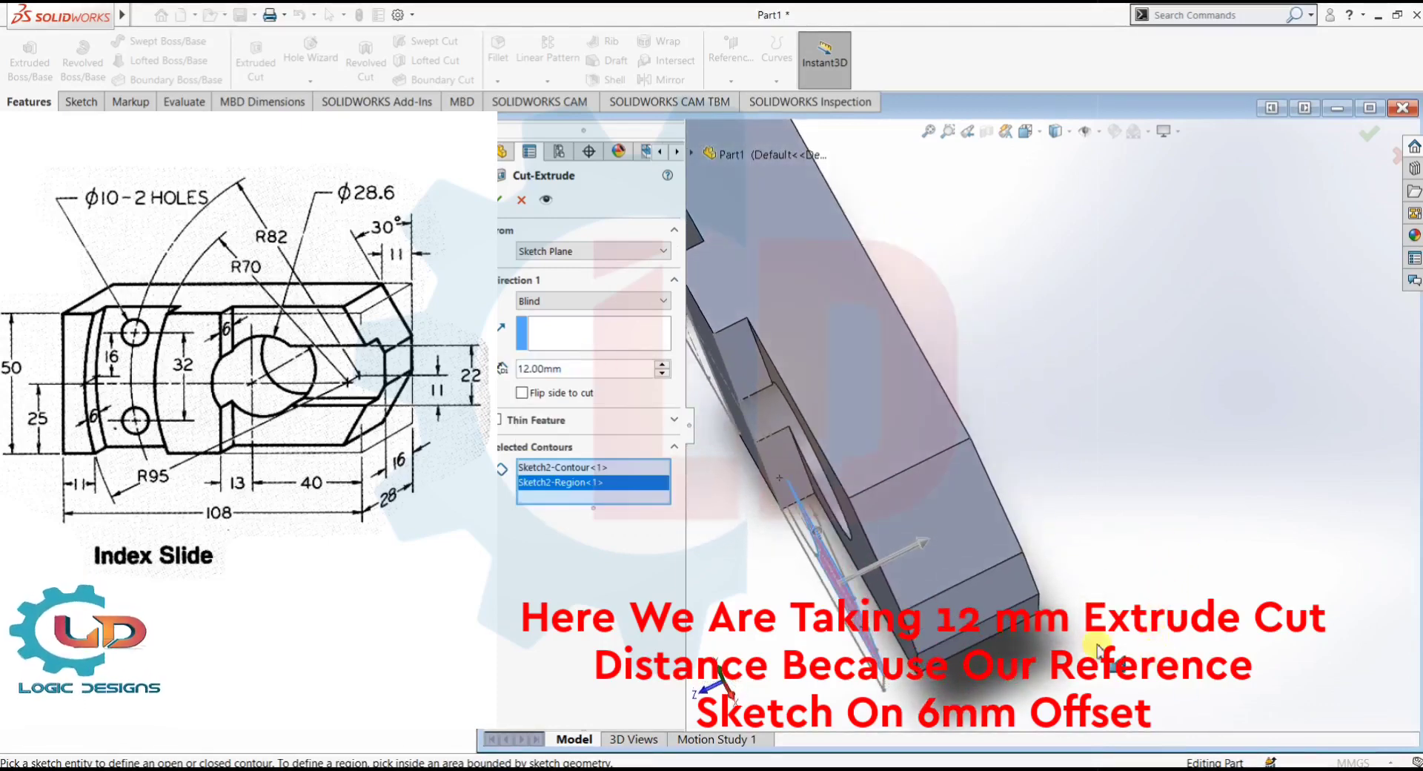
left_click(563, 468)
right_click(583, 475)
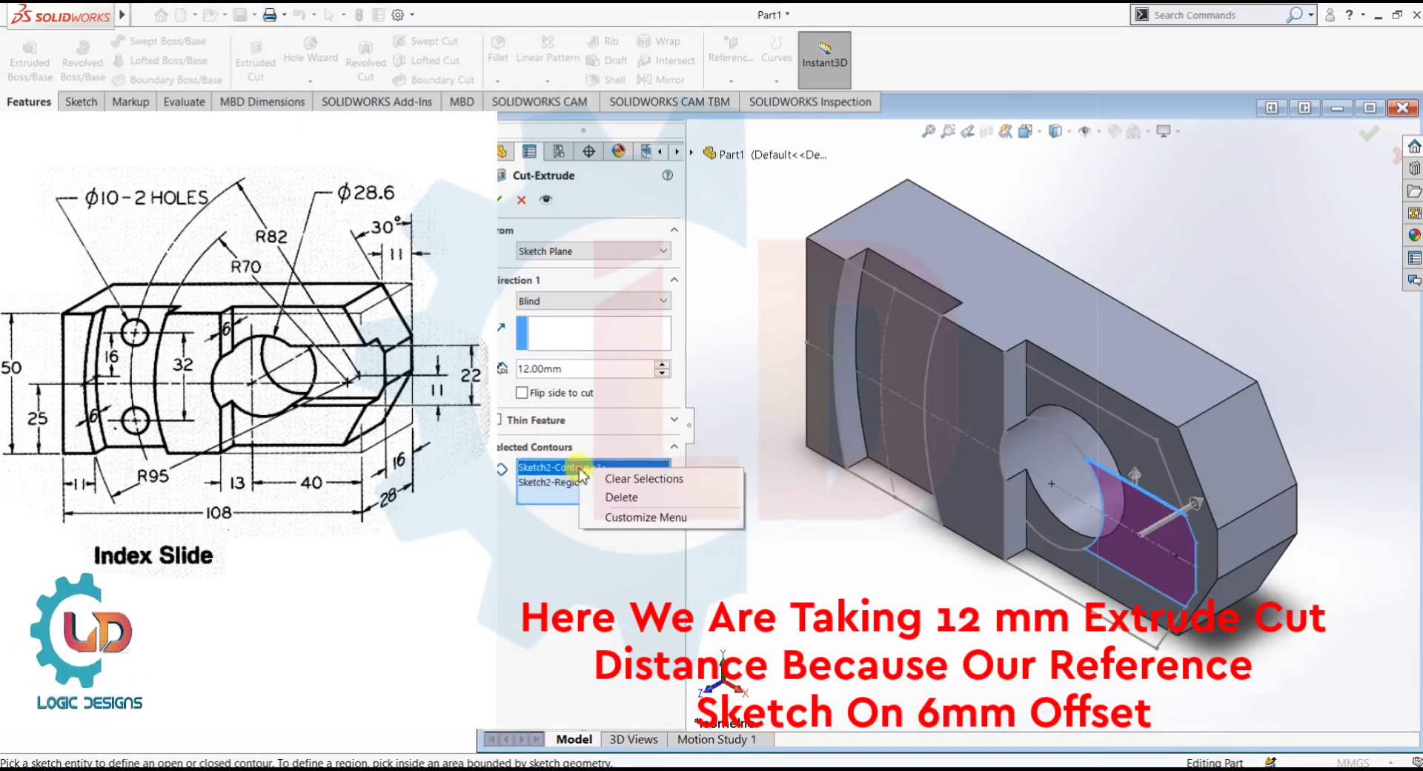
left_click(612, 495)
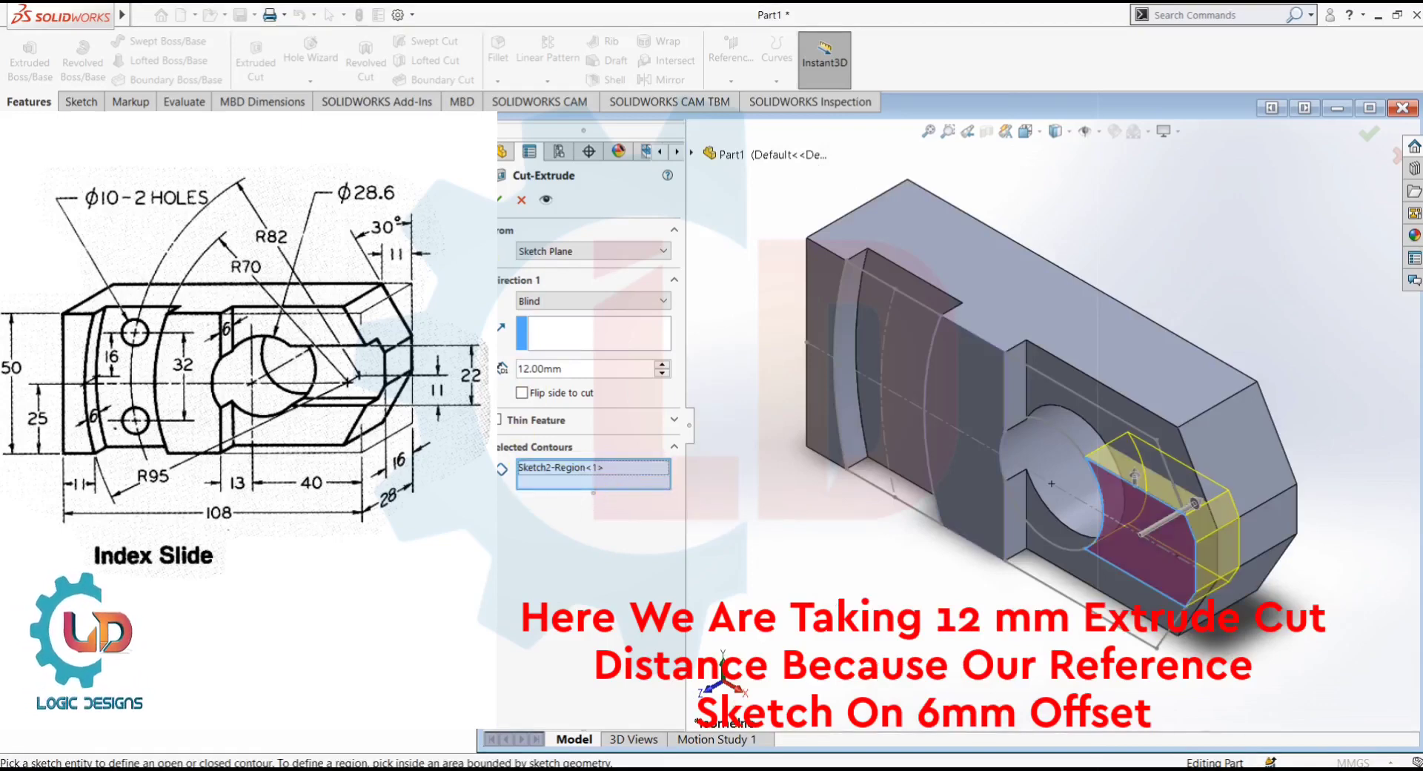
left_click(501, 200)
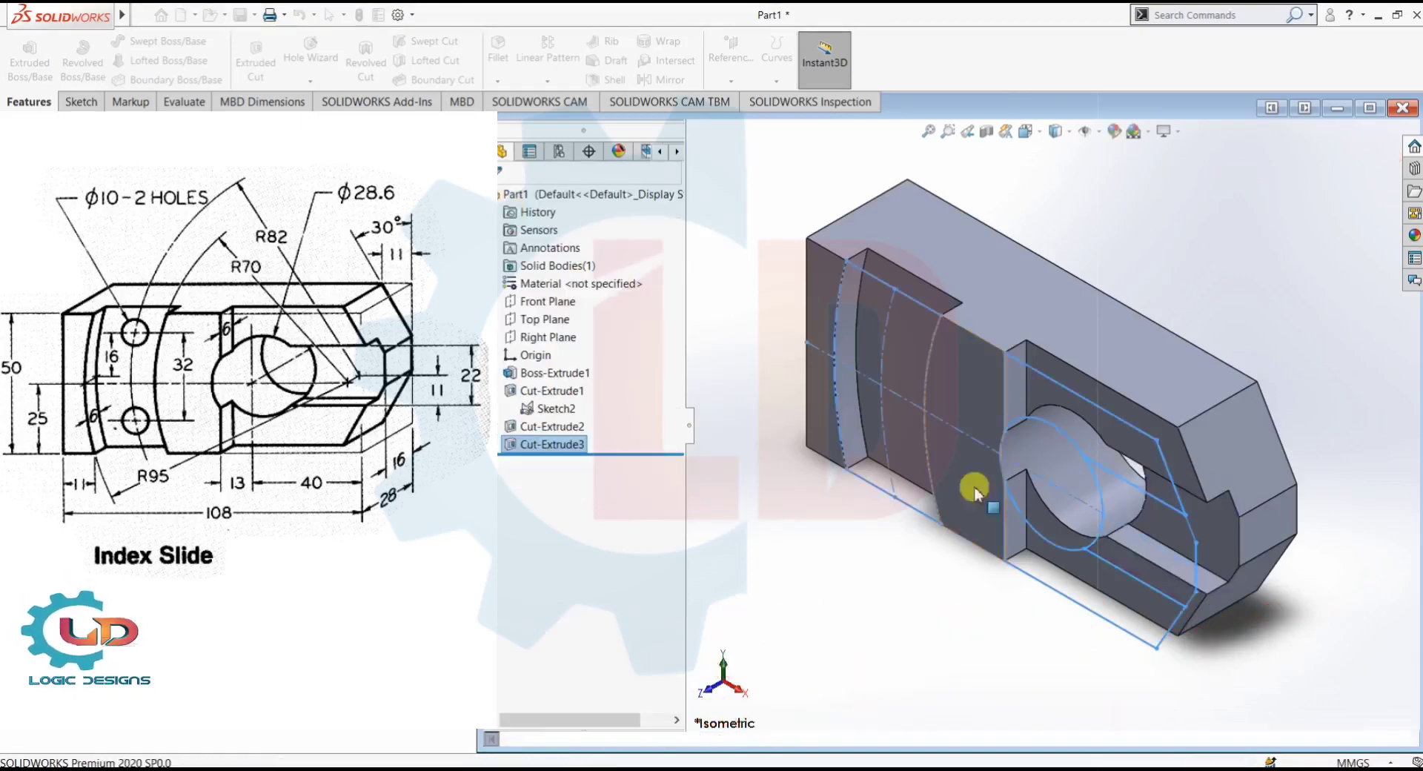
- Hide the shared sketch listed under the circular cut so only the solid model is displayed
left_click(1328, 635)
middle_click_drag(1318, 646, 1284, 593)
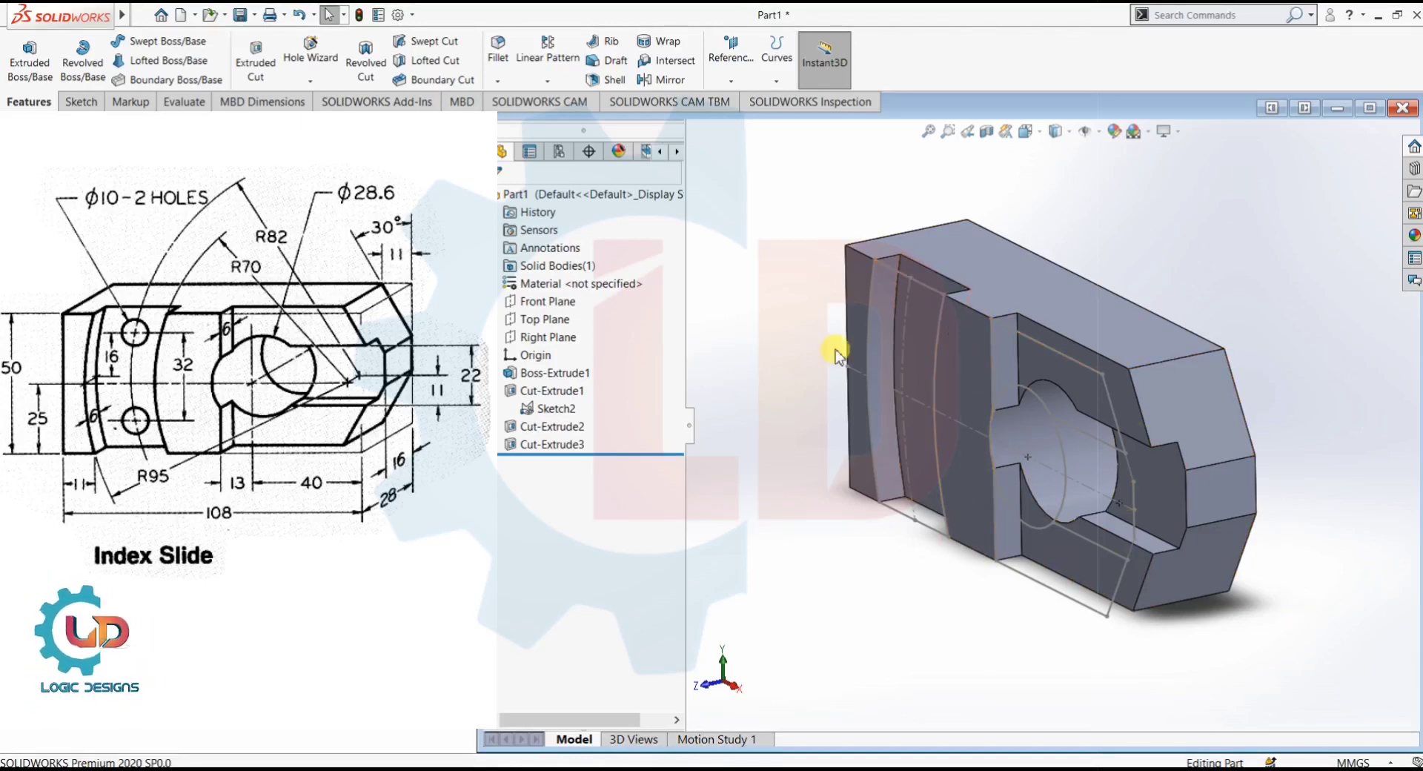
mouse_move(1015, 644)
middle_mouse_down()
mouse_move(989, 639)
mouse_move(1067, 610)
mouse_move(1041, 632)
mouse_move(1010, 625)
middle_mouse_up()
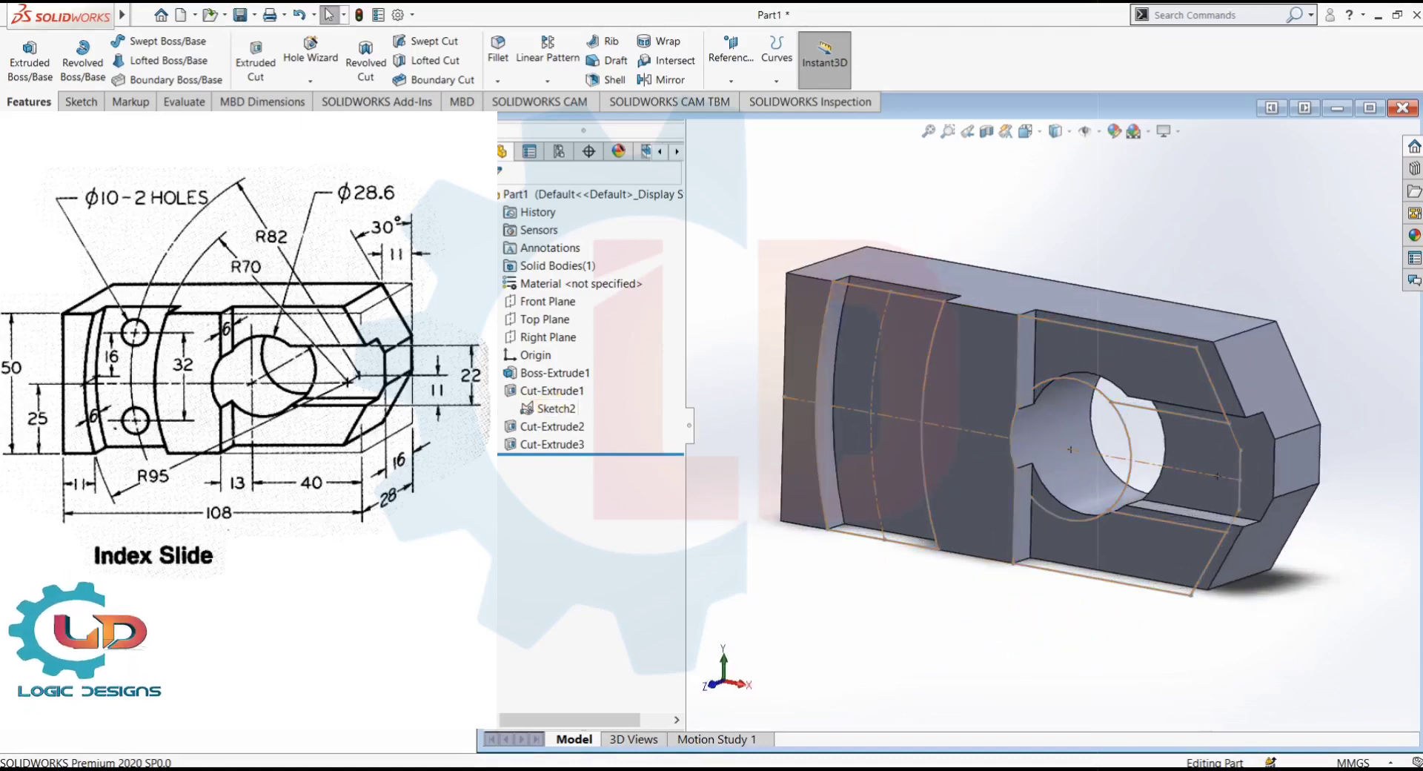
left_click(501, 427)
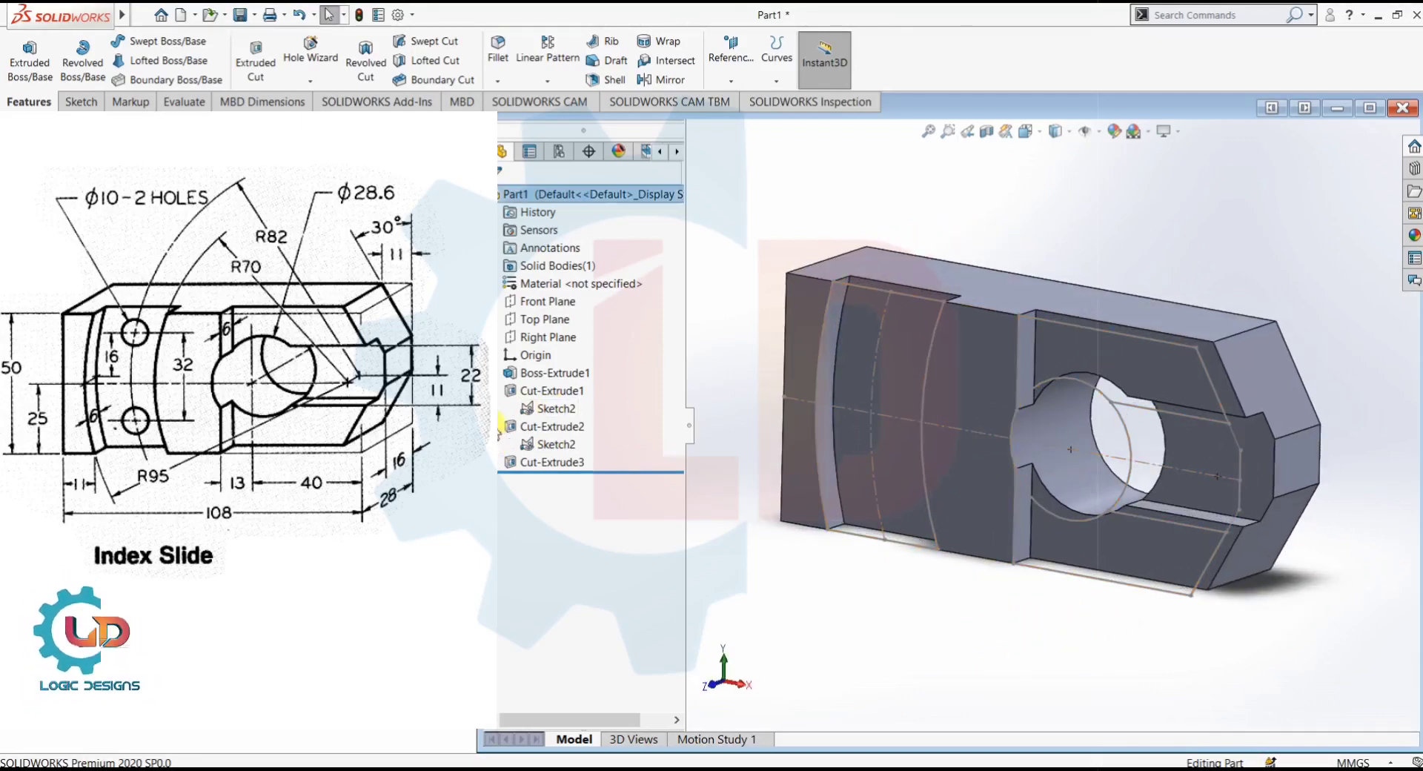
right_click(540, 444)
left_click(552, 422)
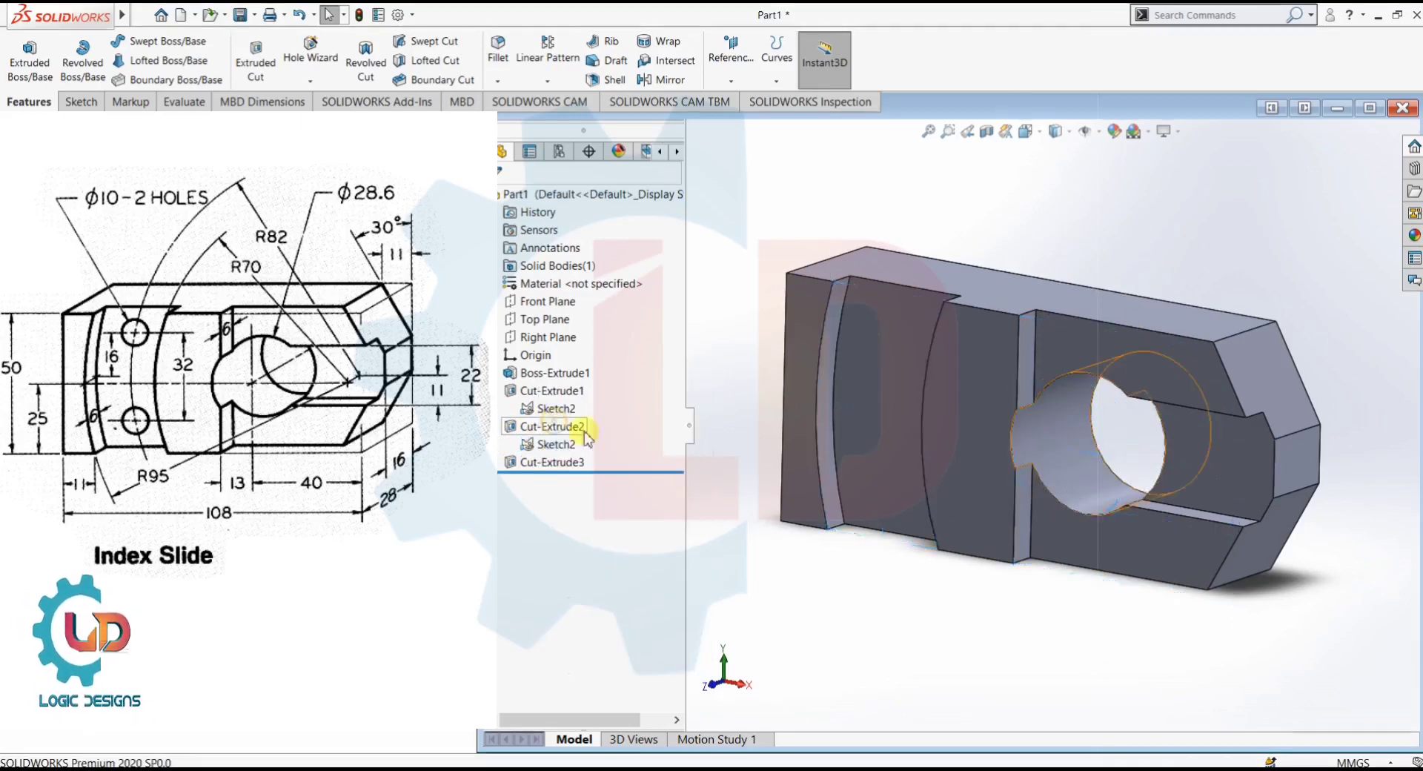
mouse_move(985, 638)
middle_mouse_down()
mouse_move(1004, 603)
mouse_move(1096, 590)
mouse_move(954, 616)
mouse_move(950, 652)
mouse_move(1025, 659)
mouse_move(982, 659)
middle_mouse_up()
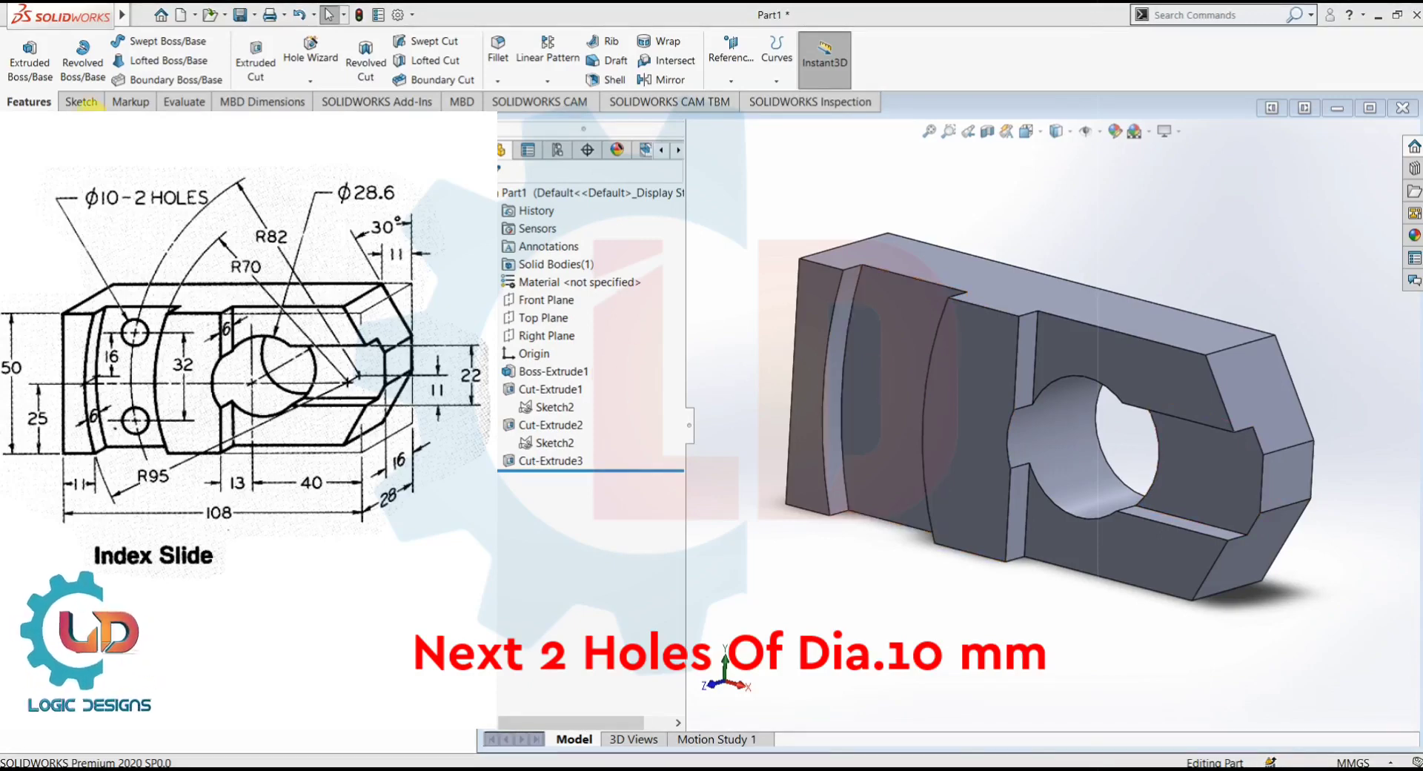
- Start a sketch on the recessed face between the two large arcs and view it from the front
left_click(79, 101)
left_click(22, 52)
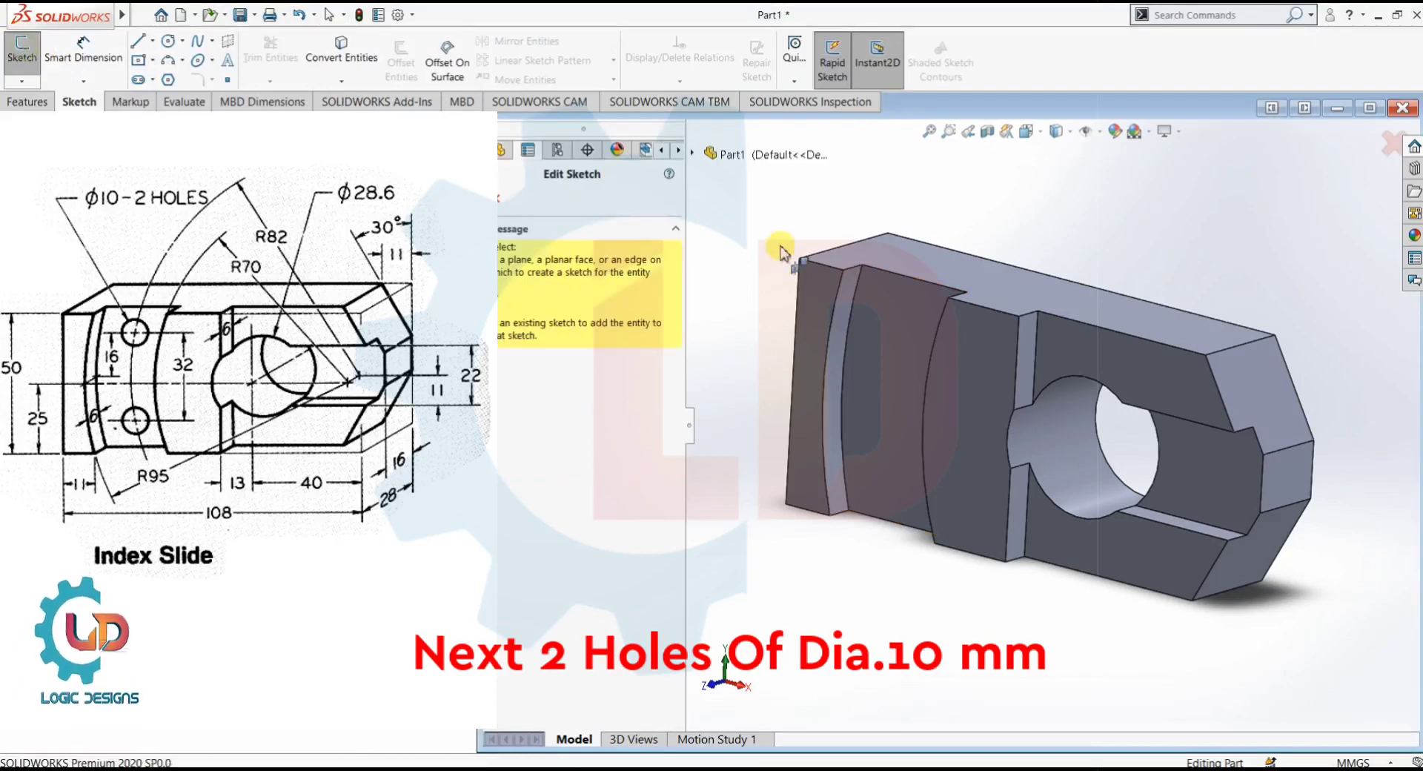
left_click(859, 341)
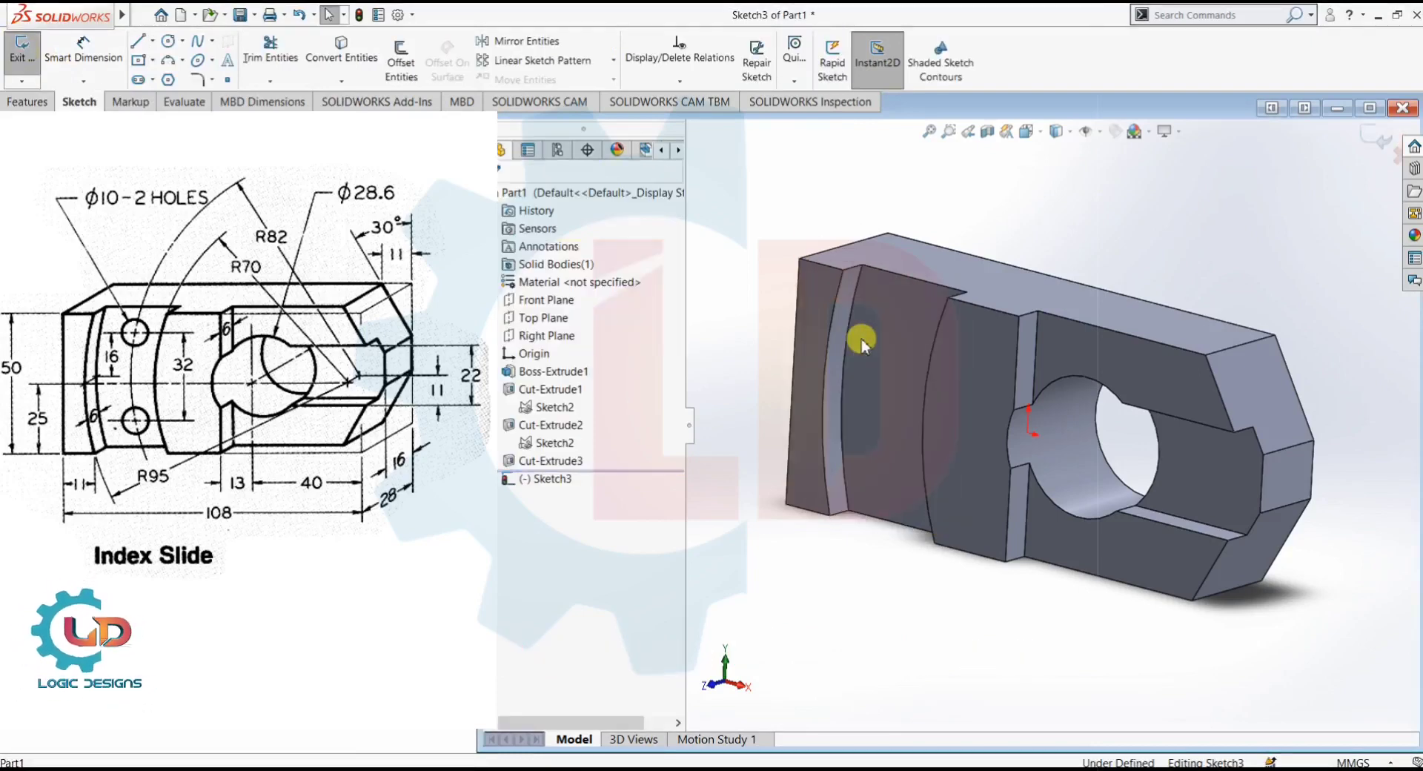
key("ctrl+1")
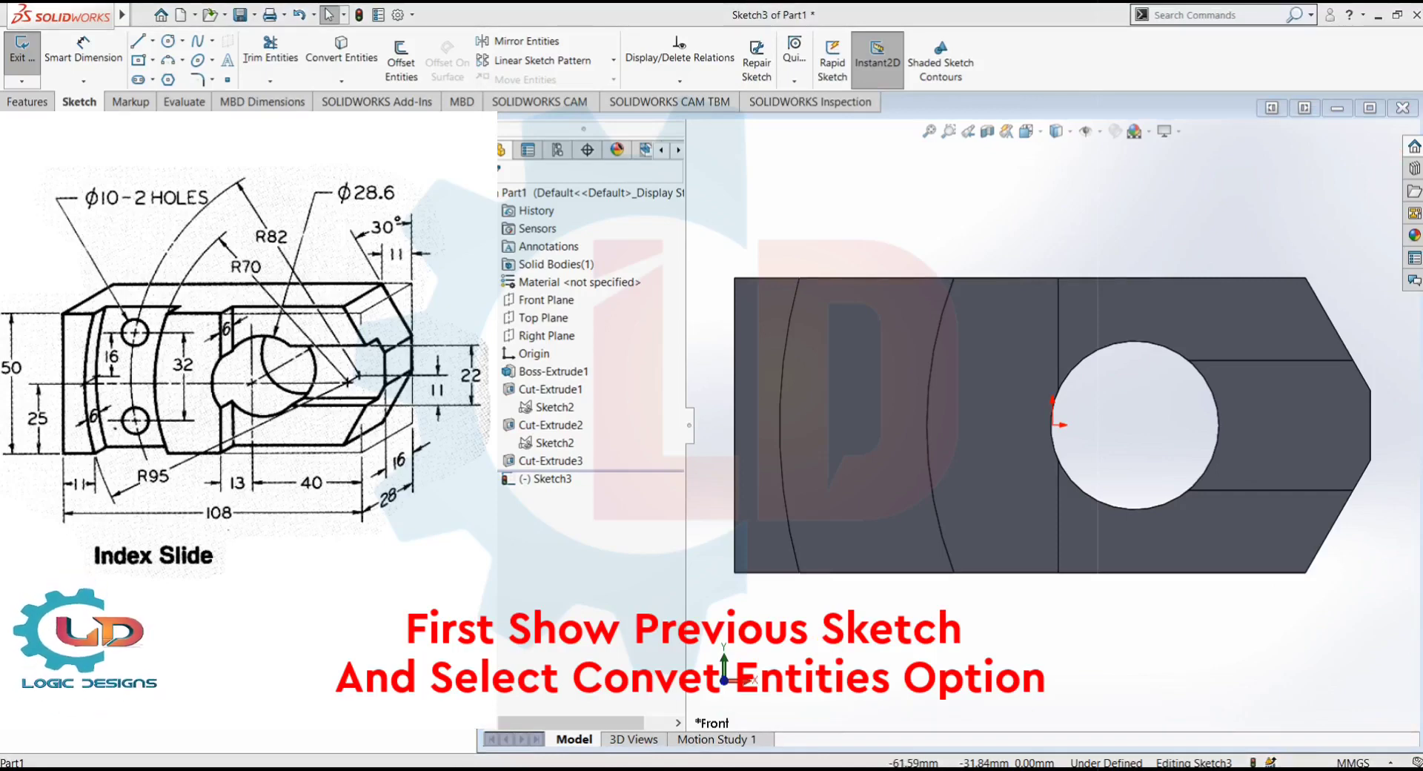
- Show the shared sketch under the circular cut again as reference for the two holes, and clear the selection
left_click(556, 443)
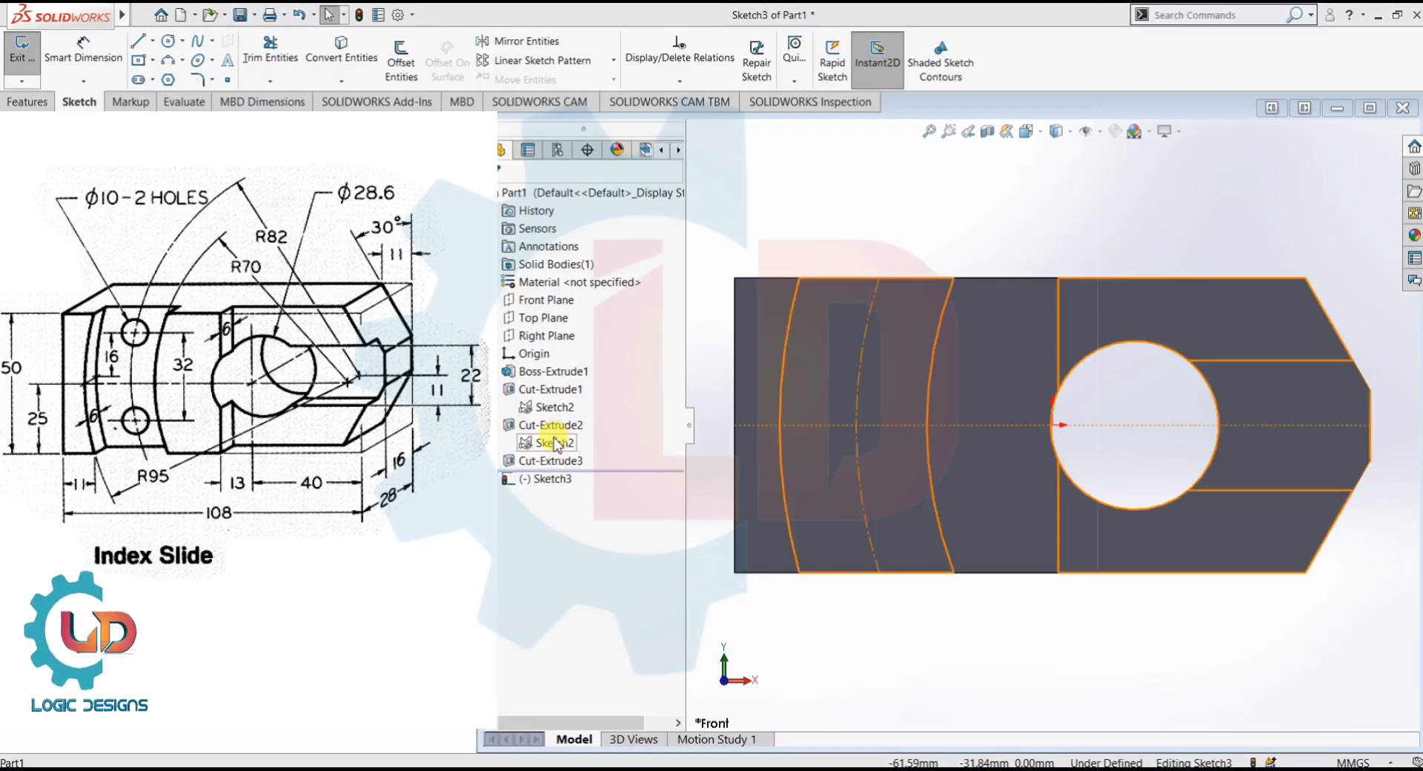
right_click(554, 444)
left_click(574, 416)
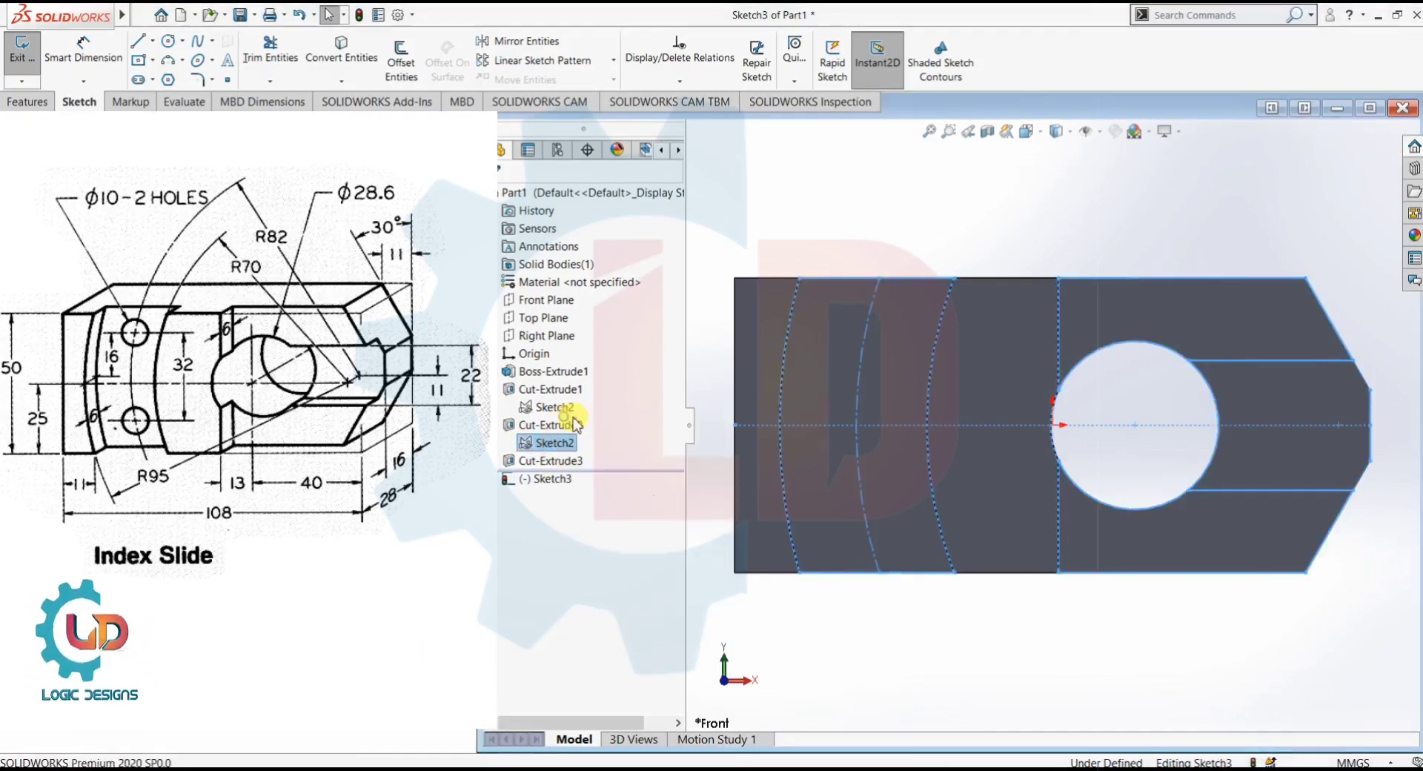
left_click(874, 645)
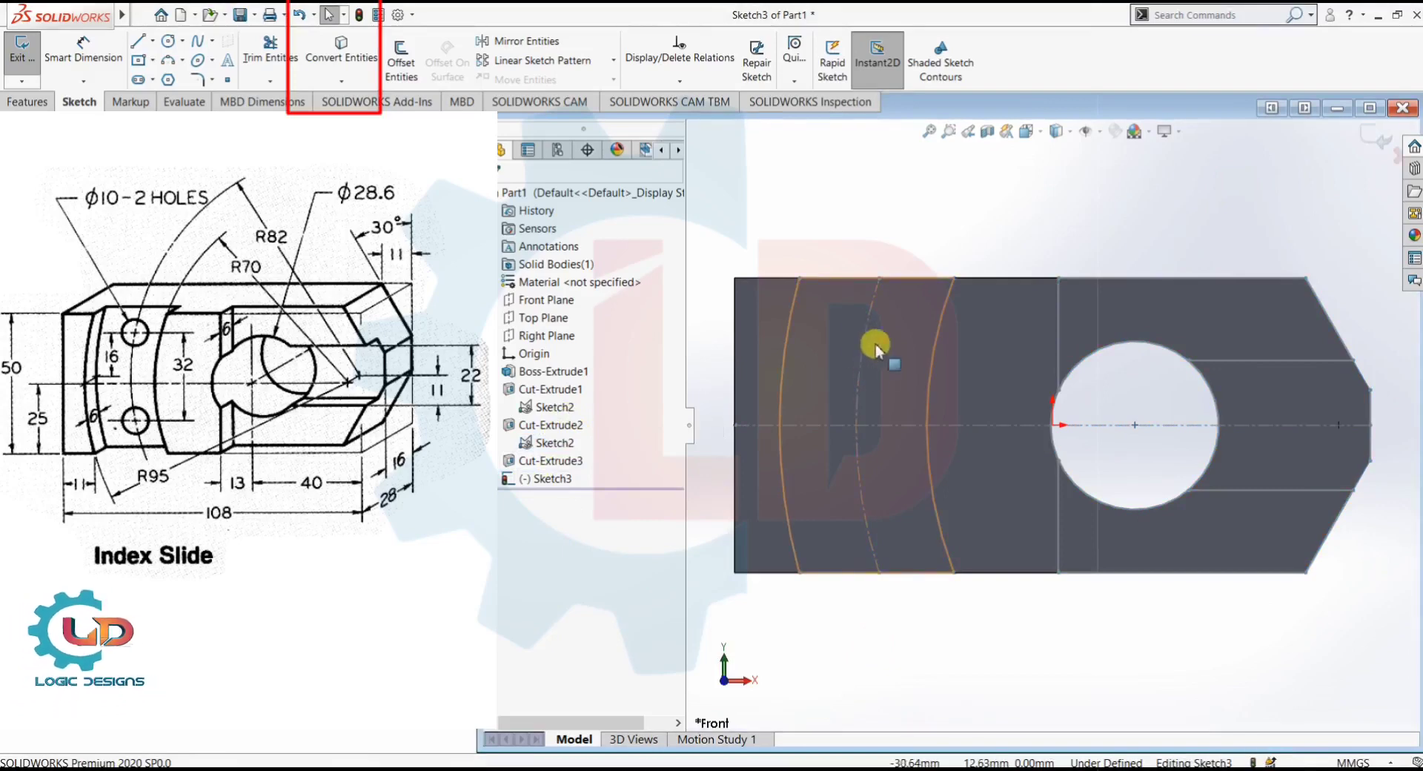
- Convert the shared sketch's middle arc of 82 mm radius into the current sketch and make it construction geometry
left_click(341, 52)
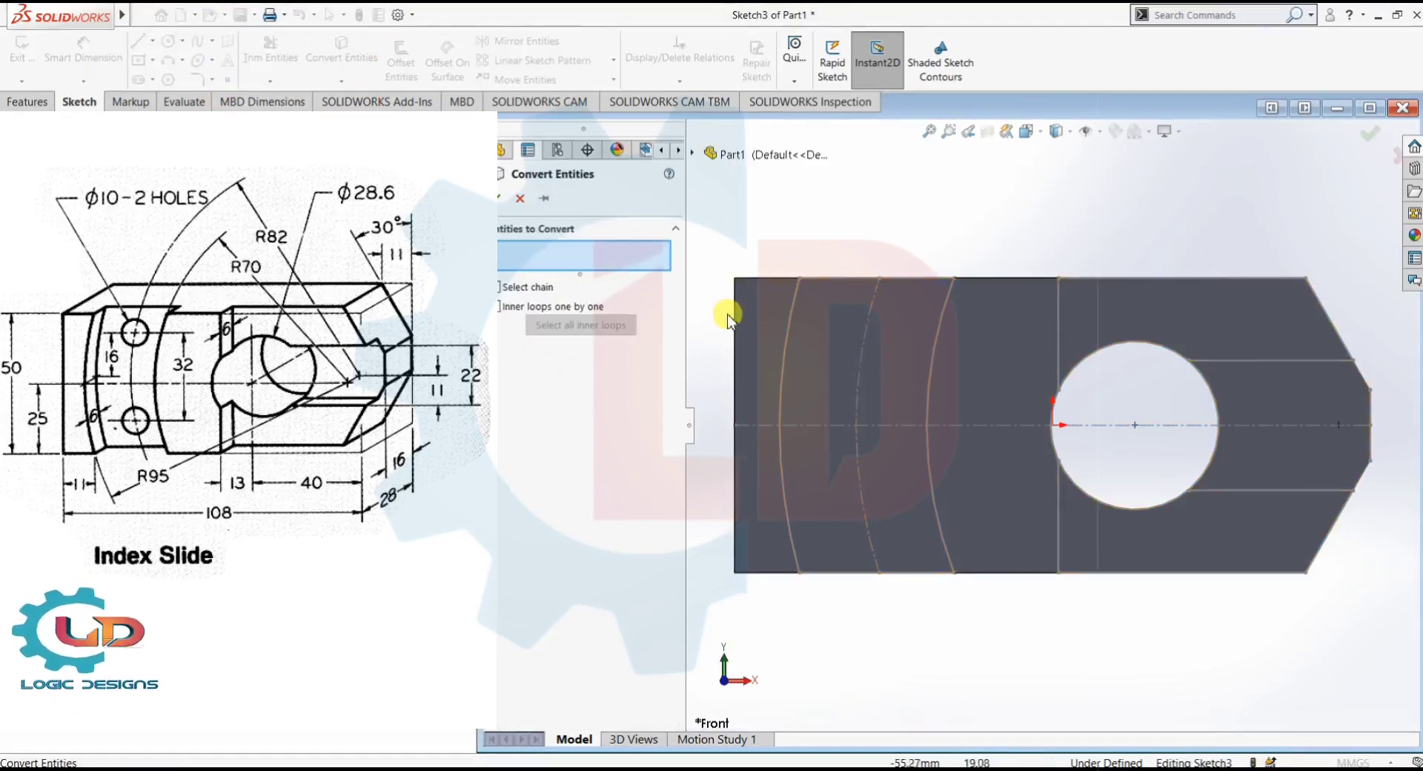
left_click(869, 323)
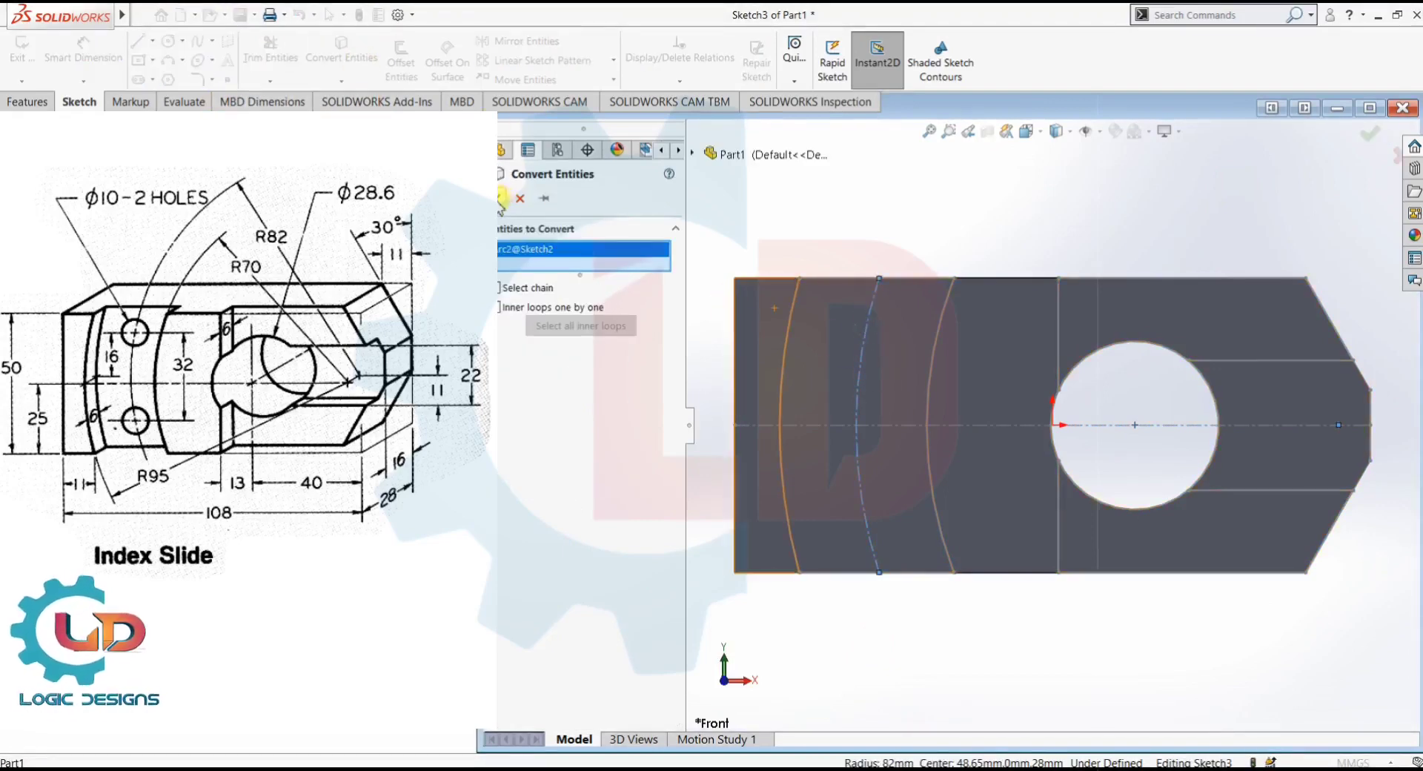
left_click(502, 198)
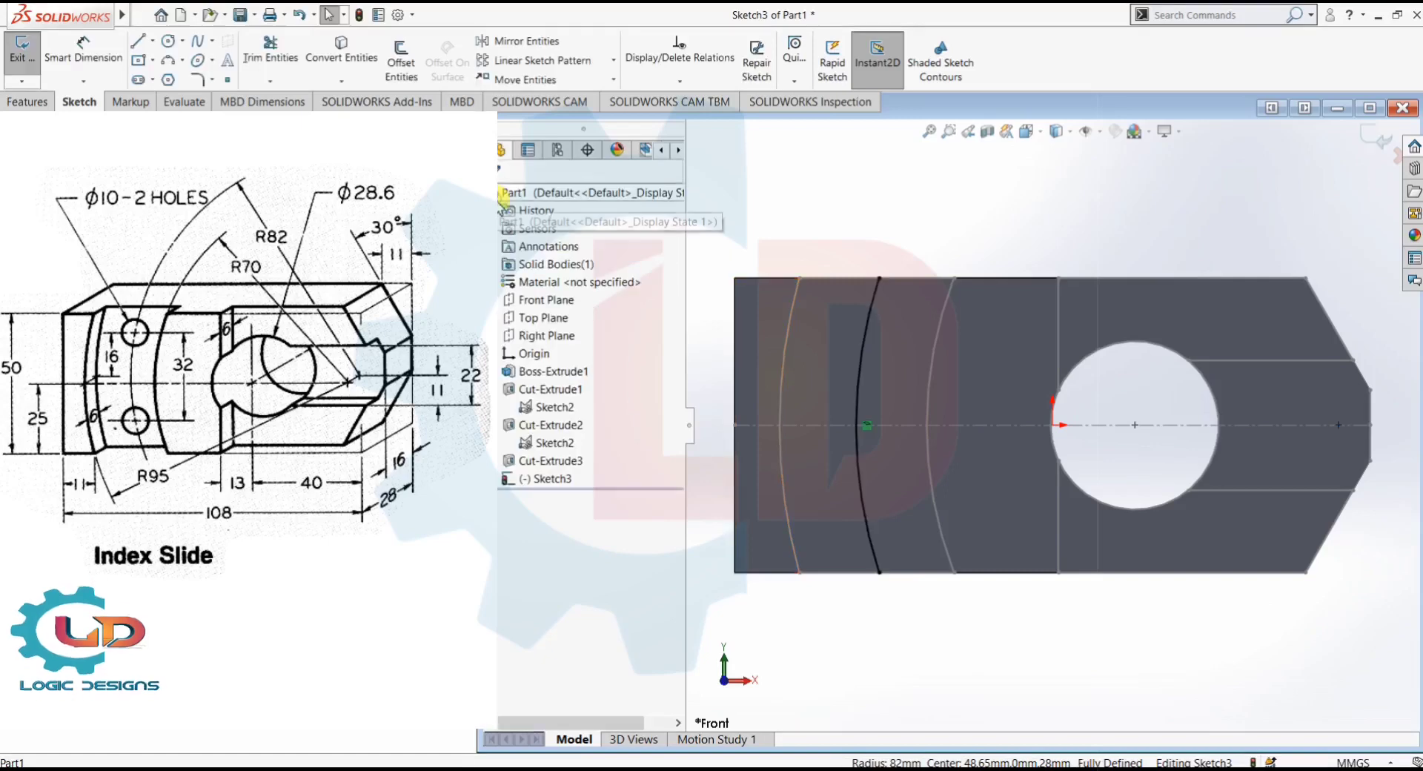
left_click(864, 341)
left_click(518, 435)
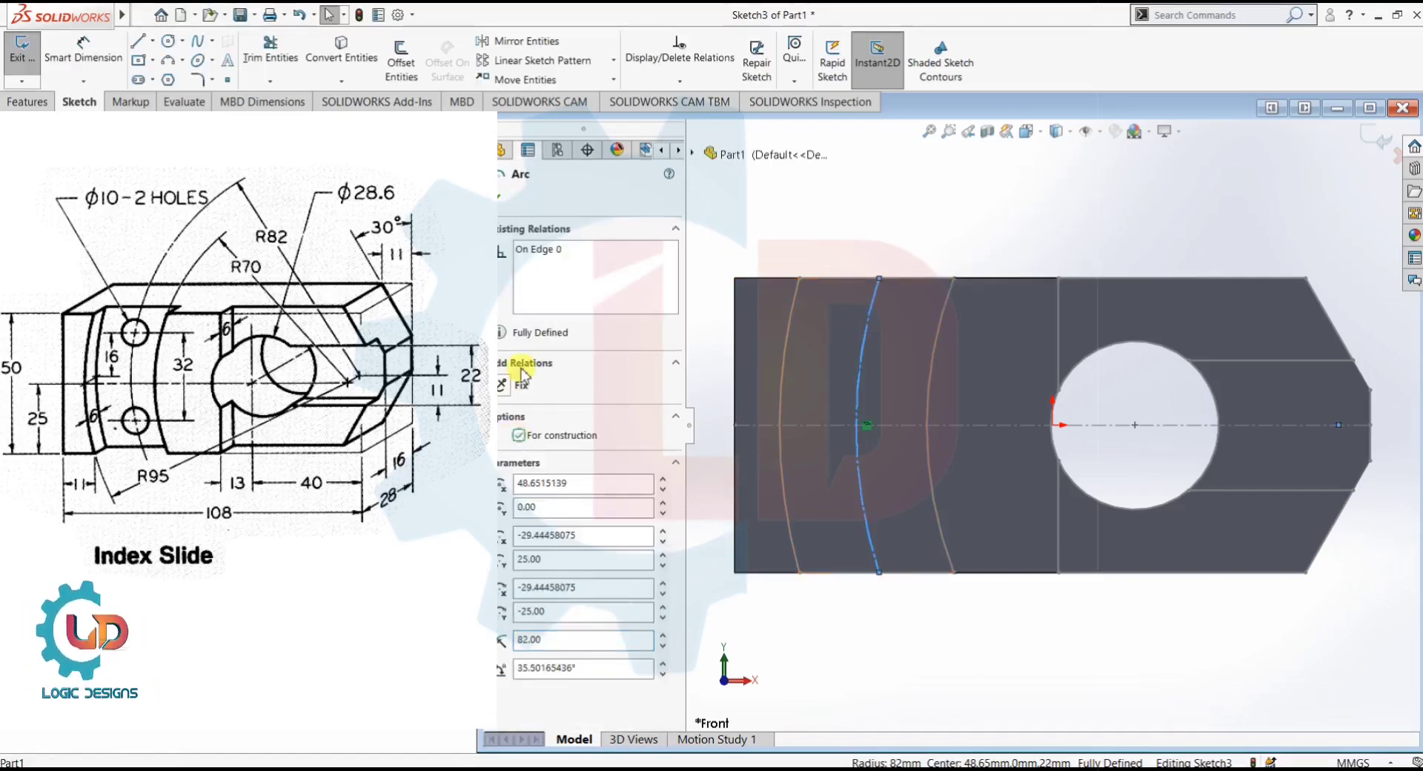
left_click(500, 195)
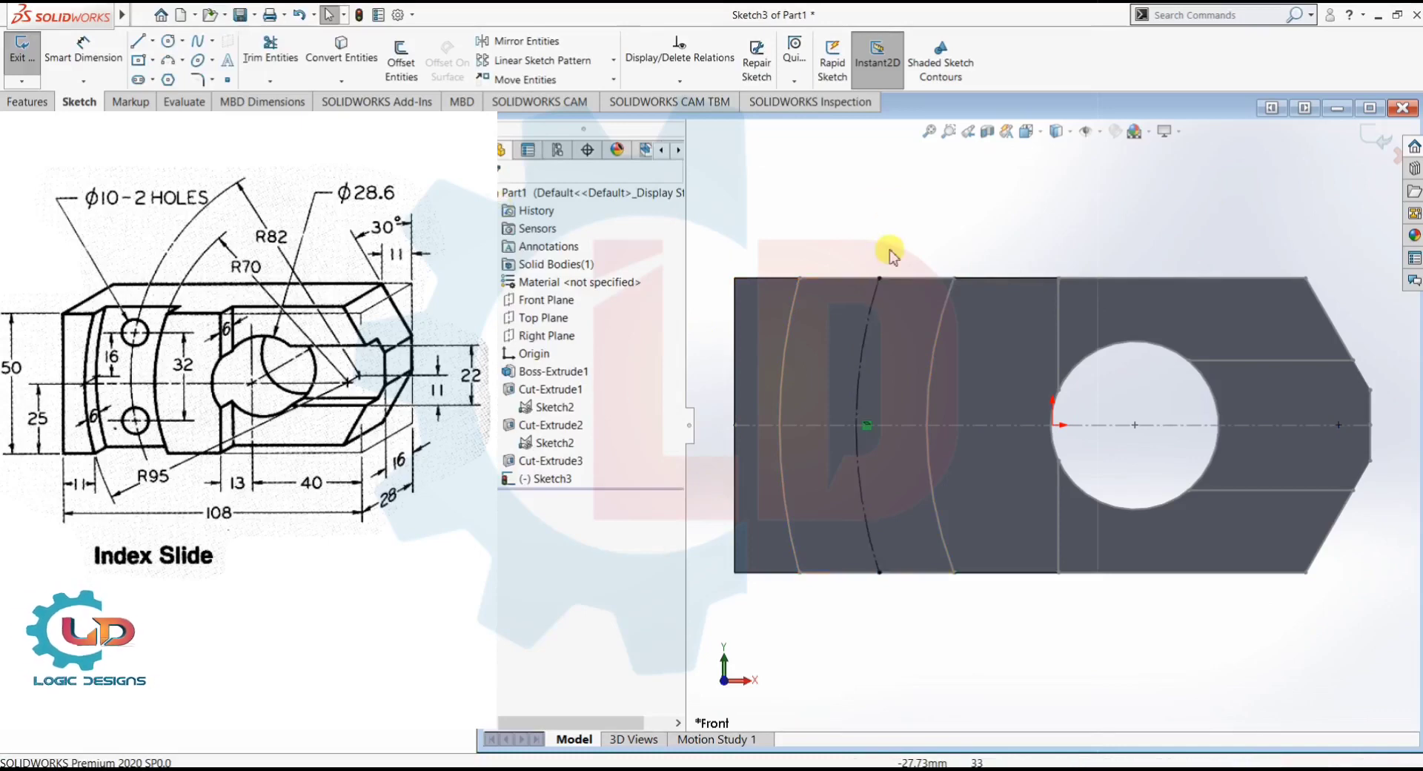
- Hide the shared sketch listed under the circular cut, leaving the converted construction arc for placing the holes, and clear the selection
right_click(562, 442)
left_click(571, 419)
left_click(917, 633)
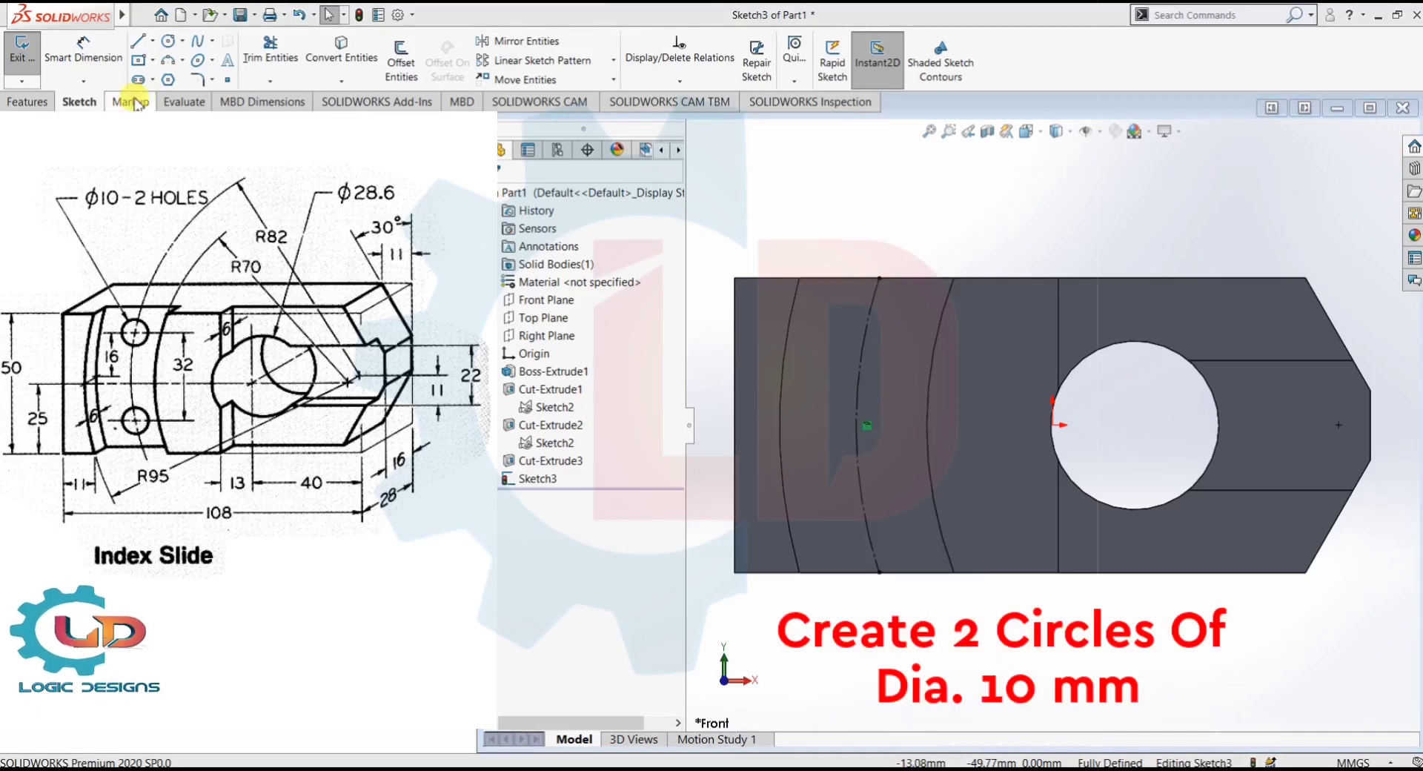
- Sketch a circle of about 4.6 mm radius centred on the upper part of the construction arc
left_click(168, 42)
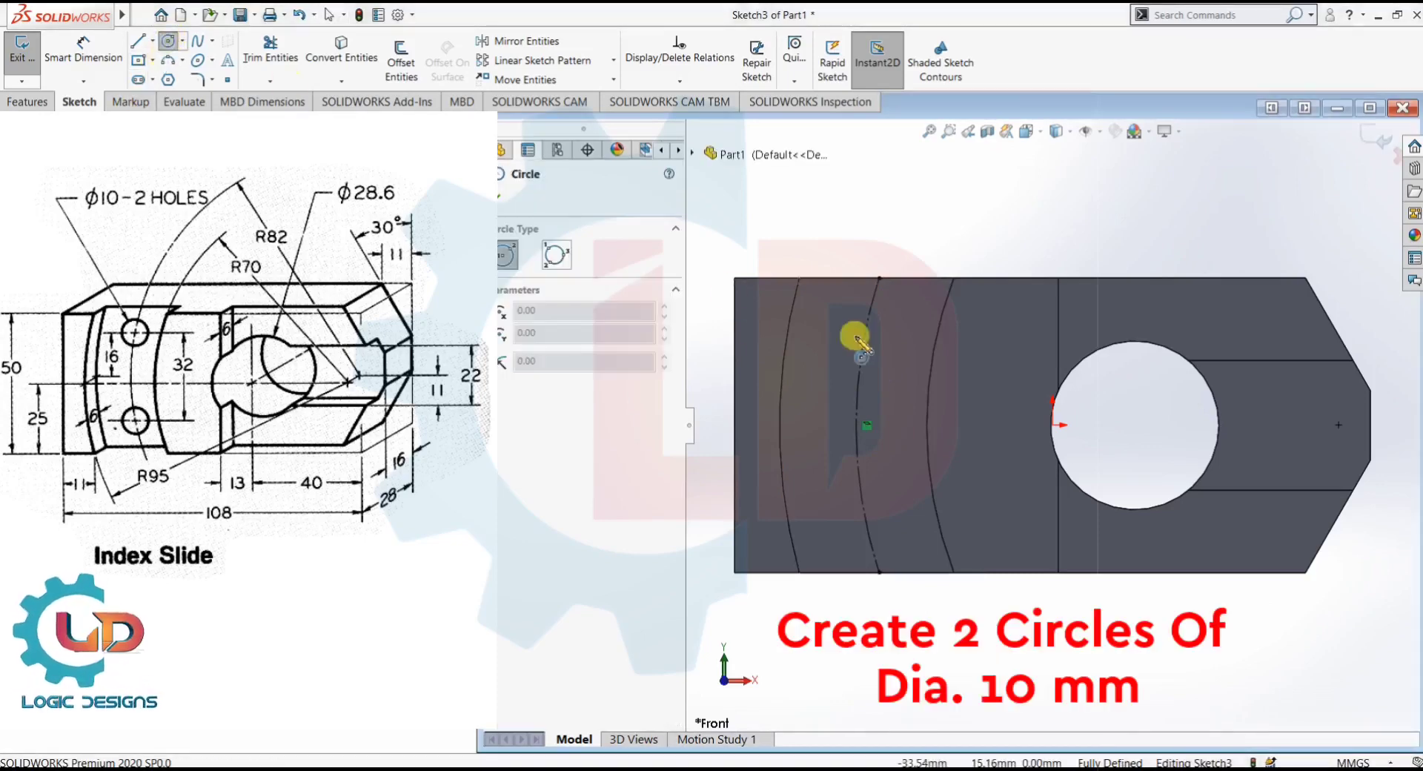
left_click(865, 327)
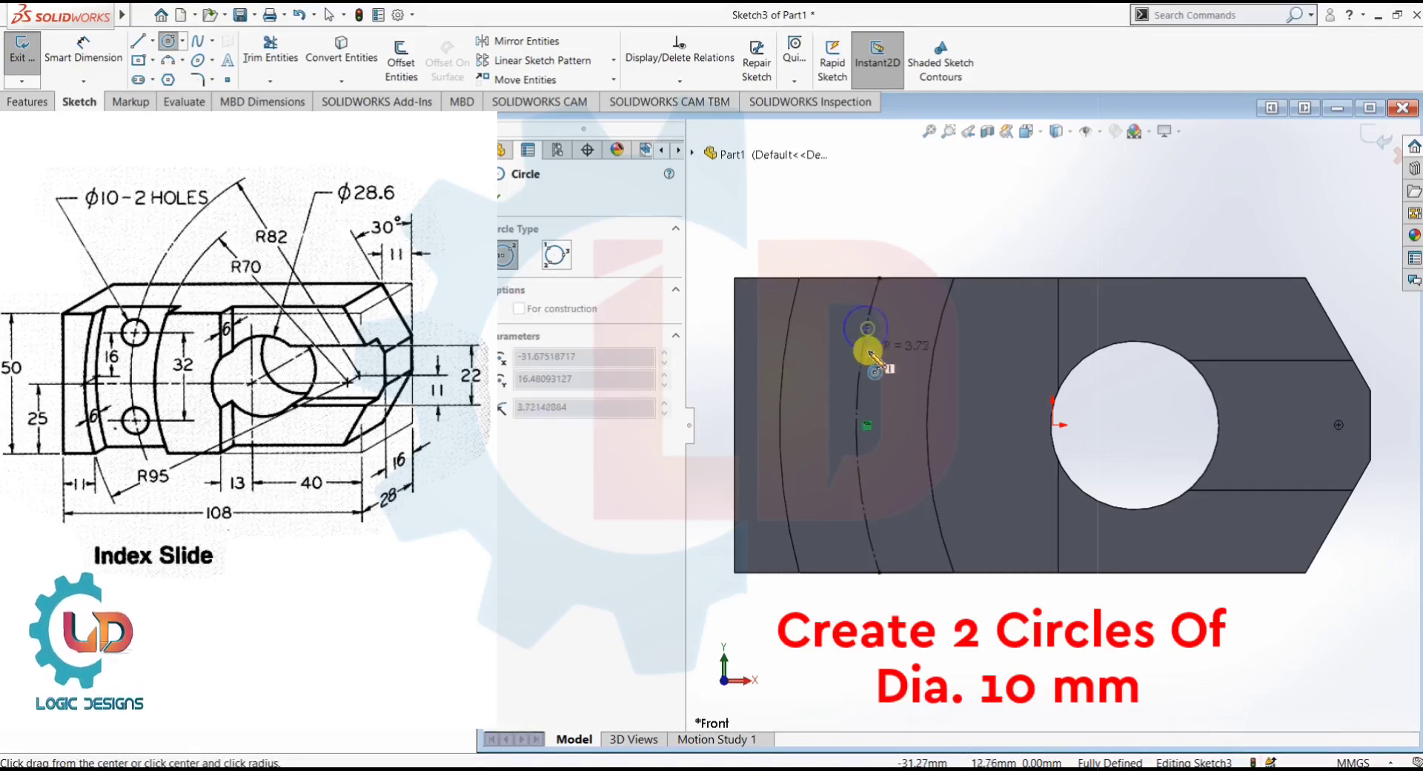
left_click(867, 356)
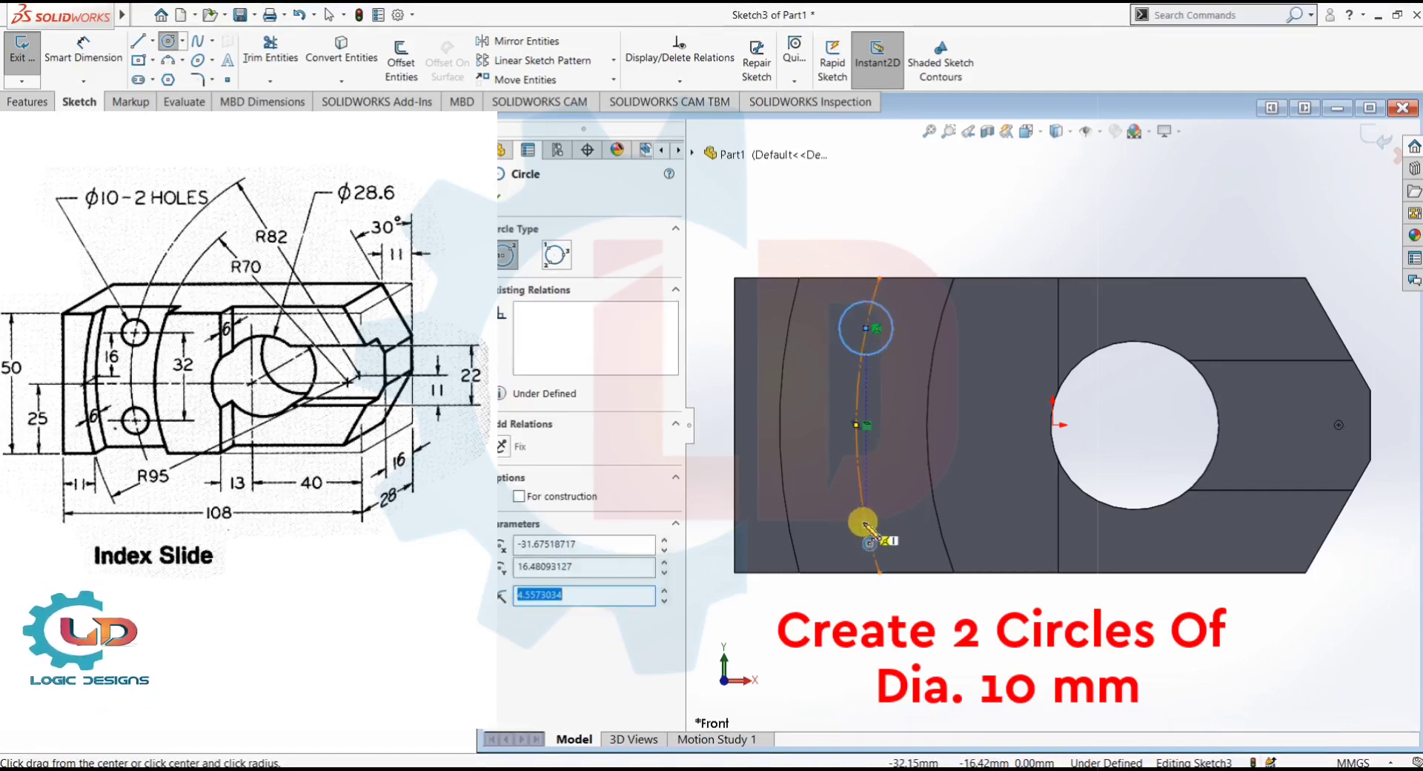
key("Escape")
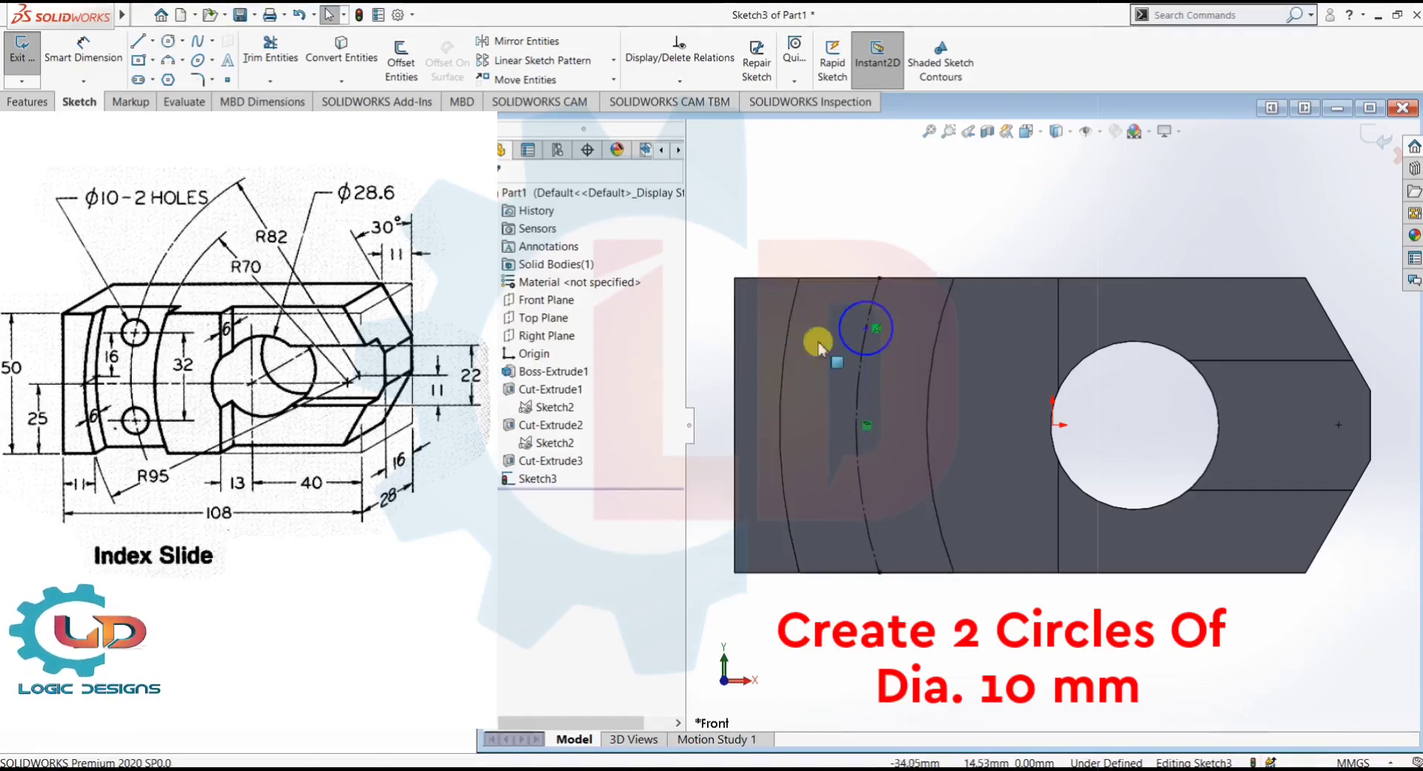